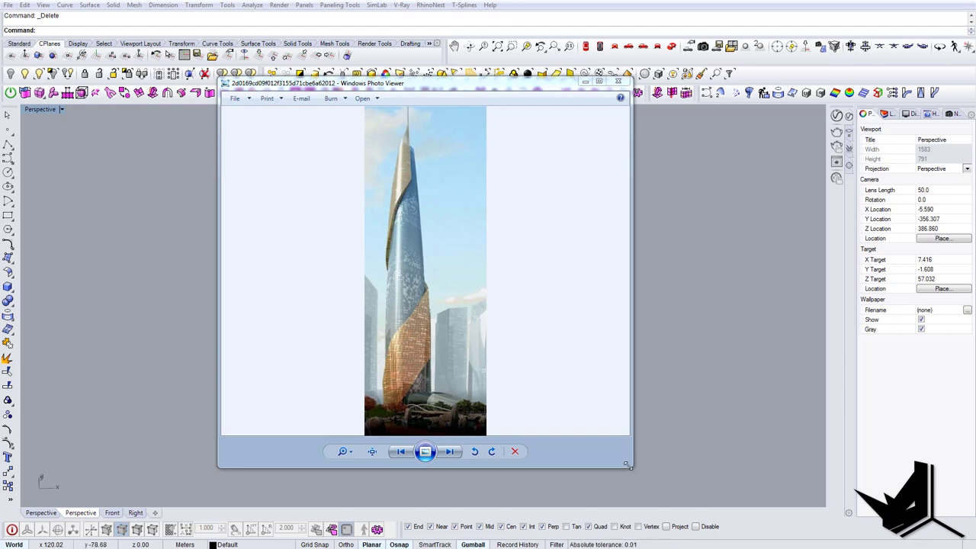
# Enlarge the tower reference image window and move it clear of the modelling viewport
pyautogui.moveTo(628, 466); pyautogui.dragTo(681, 504)
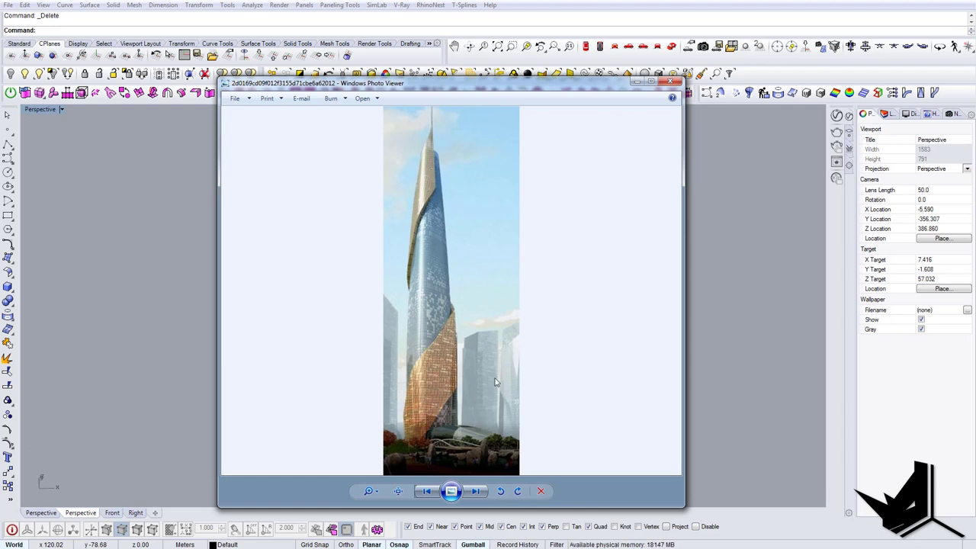
pyautogui.moveTo(431, 83); pyautogui.dragTo(975, 272)
# Create a tall smooth T-Splines box with 2 faces in X, Y and Z, standing on the ground grid near the origin
pyautogui.moveTo(388, 363); pyautogui.dragTo(365, 304, button='right')
pyautogui.scroll(4, 366, 303)
pyautogui.keyDown('shift'); pyautogui.moveTo(288, 268); pyautogui.dragTo(235, 251, button='right'); pyautogui.keyUp('shift')
pyautogui.click(40, 93)
pyautogui.click(40, 112)
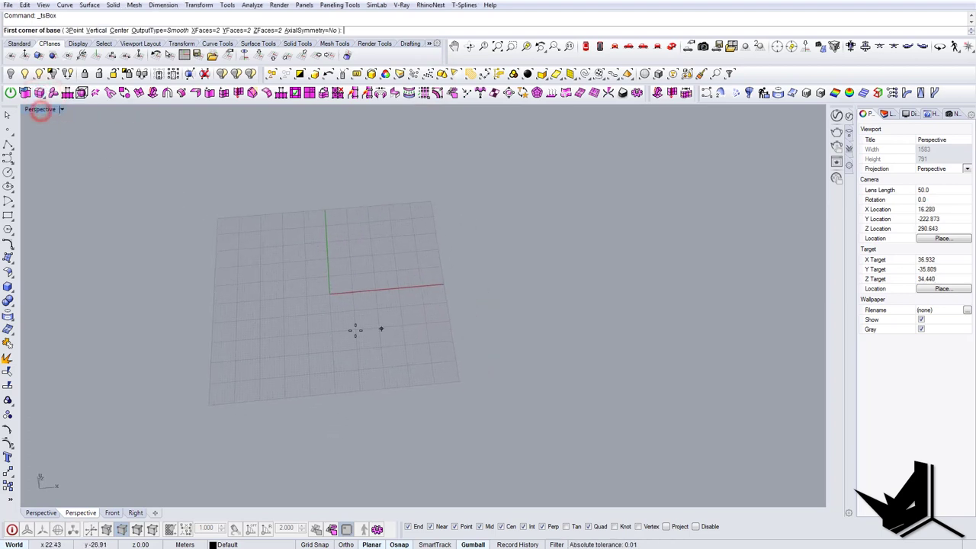
pyautogui.click(298, 280)
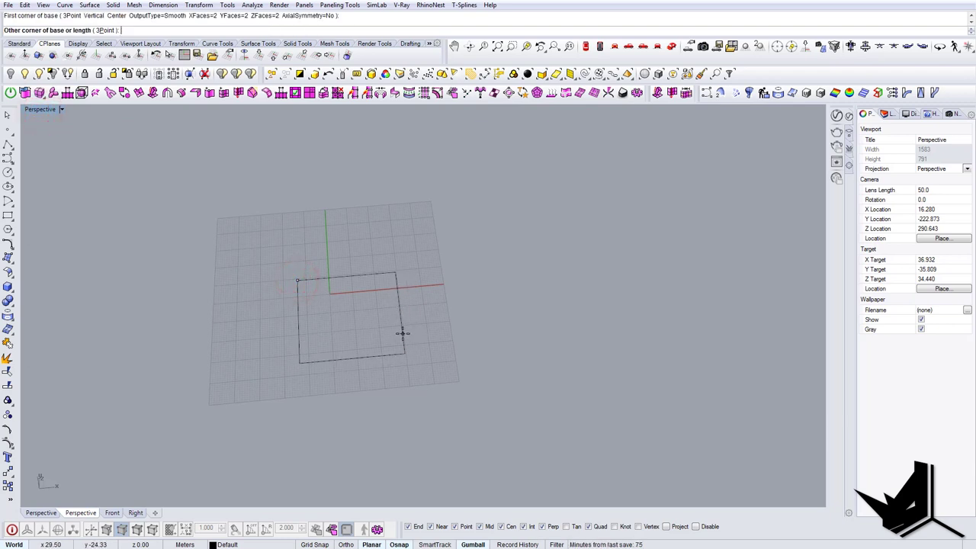
pyautogui.click(401, 333)
pyautogui.scroll(-10, 454, 425)
pyautogui.moveTo(445, 409); pyautogui.dragTo(456, 329, button='right')
pyautogui.click(463, 164)
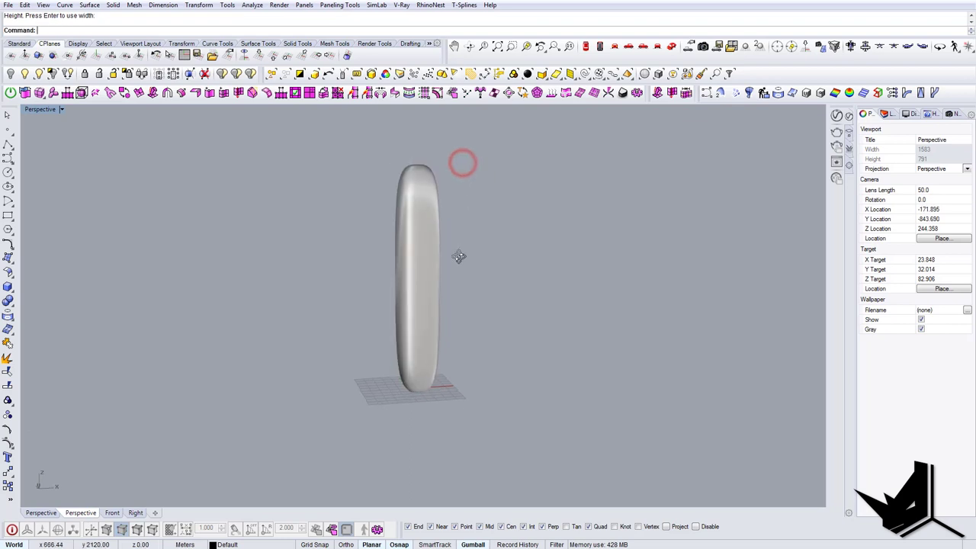
# Turn on T-Splines edit mode for the tall box and switch it to the faceted box display
pyautogui.scroll(4, 446, 344)
pyautogui.moveTo(447, 342); pyautogui.dragTo(371, 314, button='right')
pyautogui.click(417, 313)
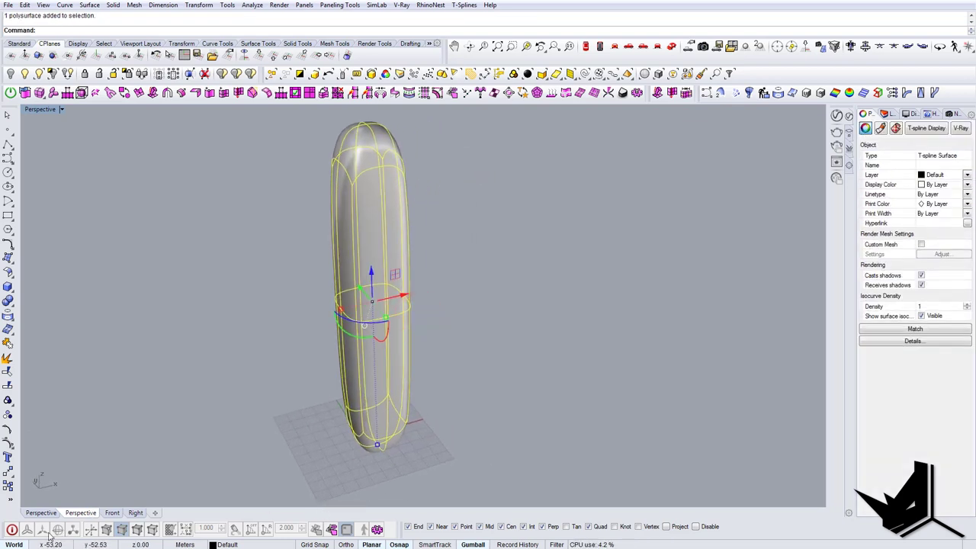
pyautogui.click(10, 532)
pyautogui.moveTo(388, 292)
pyautogui.mouseDown(button='right')
pyautogui.moveTo(389, 278)
pyautogui.moveTo(396, 288)
pyautogui.mouseUp(button='right')
pyautogui.press('Tab')
pyautogui.moveTo(414, 243); pyautogui.dragTo(427, 244, button='right')
pyautogui.click(508, 271)
pyautogui.moveTo(498, 325); pyautogui.dragTo(477, 320, button='right')
# Compare the box with the tower reference image and move the image aside again
pyautogui.moveTo(975, 283); pyautogui.dragTo(565, 129)
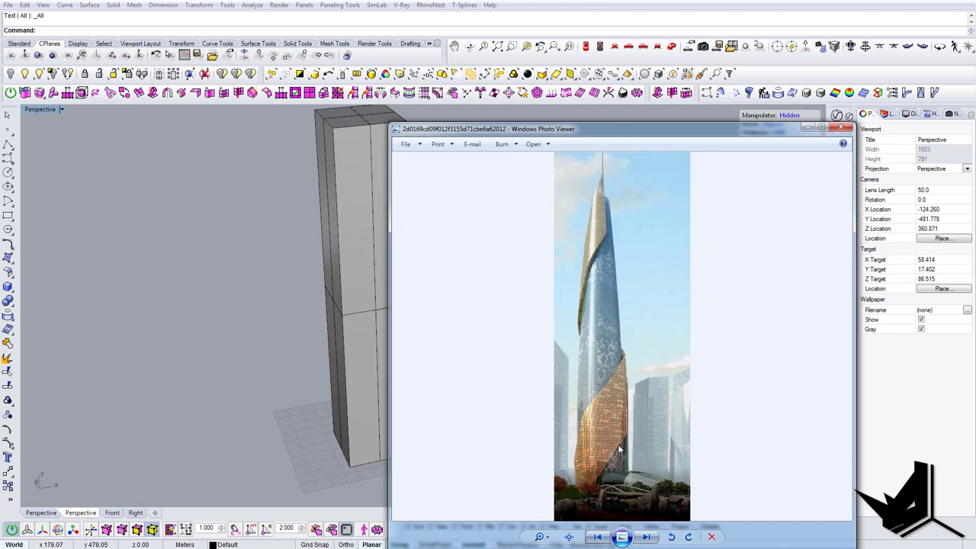
pyautogui.click(582, 128)
# Select the middle ring of vertices on the box and move it down along the vertical axis
pyautogui.moveTo(339, 288); pyautogui.dragTo(390, 241, button='right')
pyautogui.click(390, 240)
pyautogui.press('a')
pyautogui.moveTo(316, 262); pyautogui.dragTo(460, 351)
pyautogui.keyDown('shift'); pyautogui.moveTo(460, 351); pyautogui.dragTo(462, 307, button='right'); pyautogui.keyUp('shift')
pyautogui.moveTo(412, 226); pyautogui.dragTo(413, 321)
# Try to scale the middle ring of vertices with the T-Splines scale manipulator instead of the gumball
pyautogui.press('r')
pyautogui.moveTo(413, 321); pyautogui.dragTo(450, 376, button='right')
pyautogui.click(474, 544)
pyautogui.moveTo(409, 334); pyautogui.dragTo(401, 328)
pyautogui.hotkey('ctrl', 'z')
# Select the middle edge loop, scale it uniformly outward with the gumball and check the smooth shape
pyautogui.moveTo(384, 439); pyautogui.dragTo(447, 408, button='right')
pyautogui.click(570, 353)
pyautogui.press('s')
pyautogui.doubleClick(400, 349)
pyautogui.moveTo(468, 350); pyautogui.dragTo(487, 348)
pyautogui.hotkey('ctrl', 'z')
pyautogui.click(473, 545)
pyautogui.moveTo(447, 377); pyautogui.dragTo(452, 385, button='right')
pyautogui.keyDown('shift'); pyautogui.moveTo(451, 383); pyautogui.dragTo(459, 390); pyautogui.keyUp('shift')
pyautogui.moveTo(458, 390); pyautogui.dragTo(445, 346, button='right')
pyautogui.press('Tab')
pyautogui.press('Tab')
pyautogui.keyDown('shift'); pyautogui.moveTo(499, 192); pyautogui.dragTo(501, 222, button='right'); pyautogui.keyUp('shift')
pyautogui.click(500, 223)
# Select the four top faces of the tower and extrude them in place
pyautogui.moveTo(413, 180); pyautogui.dragTo(435, 234, button='right')
pyautogui.press('d')
pyautogui.click(392, 254)
pyautogui.keyDown('shift'); pyautogui.click(401, 263); pyautogui.keyUp('shift')
pyautogui.keyDown('shift'); pyautogui.click(430, 258); pyautogui.keyUp('shift')
pyautogui.keyDown('shift'); pyautogui.click(433, 240); pyautogui.keyUp('shift')
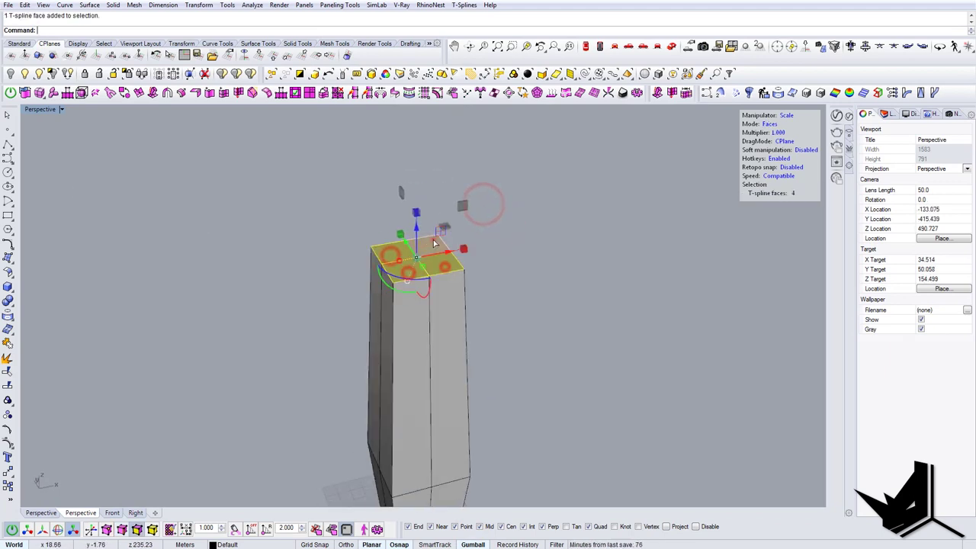
pyautogui.scroll(10, 398, 235)
pyautogui.click(139, 91)
pyautogui.press('Tab')
pyautogui.scroll(-12, 431, 275)
pyautogui.press('Tab')
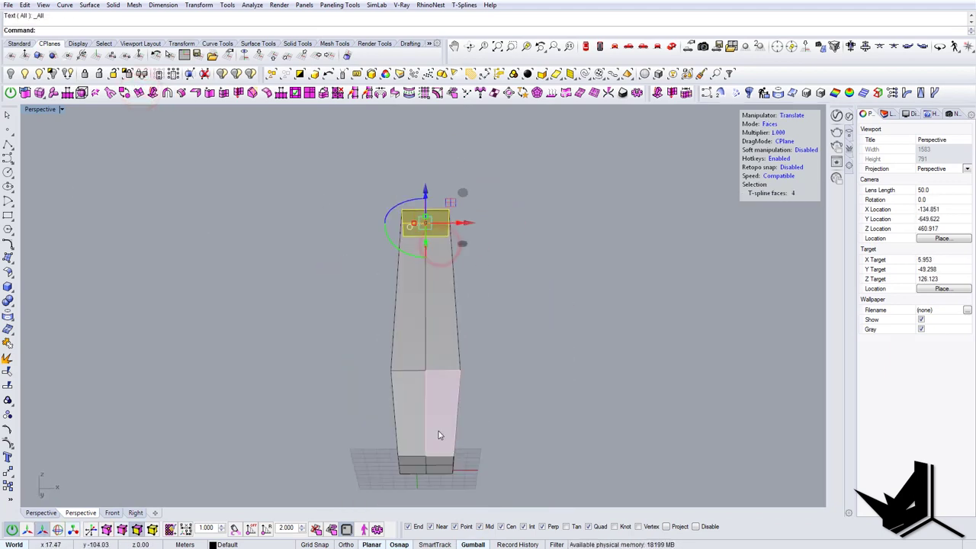
# Select the four bottom faces of the tower, extrude them in place and check the smooth shape
pyautogui.moveTo(416, 338); pyautogui.dragTo(404, 200, button='right')
pyautogui.click(364, 324)
pyautogui.keyDown('shift'); pyautogui.click(409, 317); pyautogui.keyUp('shift')
pyautogui.keyDown('shift'); pyautogui.click(417, 346); pyautogui.keyUp('shift')
pyautogui.keyDown('shift'); pyautogui.click(333, 352); pyautogui.keyUp('shift')
pyautogui.click(140, 92)
pyautogui.moveTo(416, 239); pyautogui.dragTo(455, 331, button='right')
pyautogui.press('Tab')
pyautogui.scroll(-10, 449, 305)
pyautogui.press('Tab')
pyautogui.moveTo(442, 257); pyautogui.dragTo(450, 337, button='right')
# Select the edges at the top of the tower and move them up
pyautogui.keyDown('shift'); pyautogui.moveTo(368, 128); pyautogui.dragTo(366, 202, button='right'); pyautogui.keyUp('shift')
pyautogui.press('s')
pyautogui.moveTo(357, 176); pyautogui.dragTo(488, 267)
pyautogui.moveTo(442, 353); pyautogui.dragTo(401, 308, button='right')
pyautogui.scroll(-3, 433, 347)
pyautogui.moveTo(417, 203); pyautogui.dragTo(424, 175)
# Select the middle edge loop of the tower and move it down close to the base
pyautogui.moveTo(465, 320); pyautogui.dragTo(527, 340, button='right')
pyautogui.moveTo(388, 362); pyautogui.dragTo(476, 392)
pyautogui.scroll(7, 456, 383)
pyautogui.moveTo(471, 382); pyautogui.dragTo(471, 386)
pyautogui.press('Tab')
pyautogui.moveTo(471, 385); pyautogui.dragTo(399, 338, button='right')
pyautogui.scroll(-8, 399, 338)
pyautogui.scroll(4, 447, 346)
pyautogui.moveTo(421, 328); pyautogui.dragTo(426, 420)
pyautogui.moveTo(425, 417); pyautogui.dragTo(512, 179, button='right')
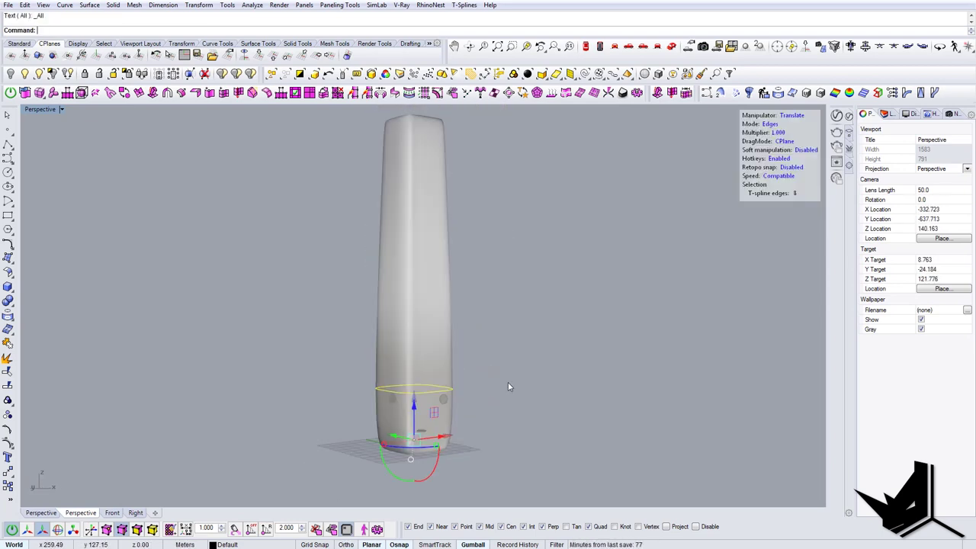
# Return to the perspective view and set the construction plane back to the horizontal ground plane
pyautogui.click(643, 46)
pyautogui.click(672, 48)
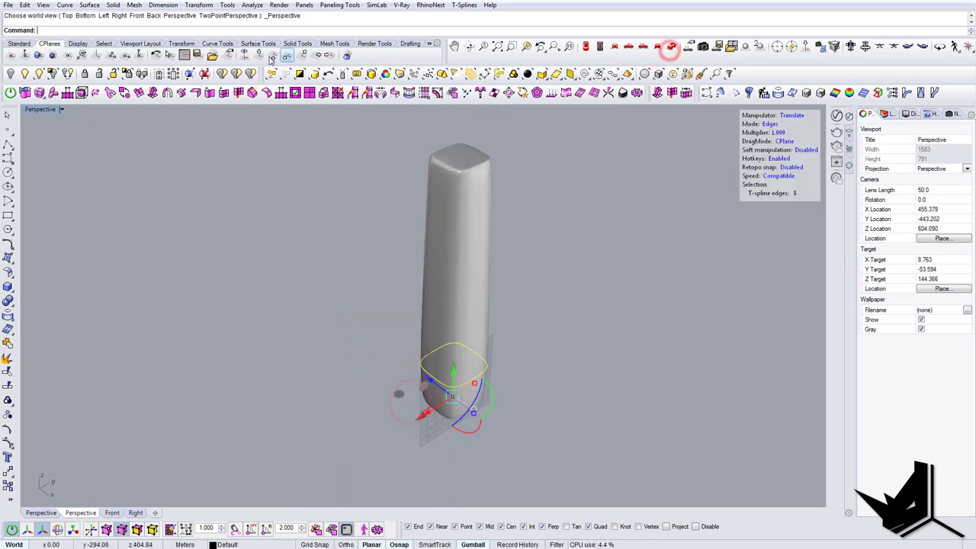
pyautogui.click(256, 52)
# Select the tower's top edges and scale them down uniformly so the tower tapers upward
pyautogui.keyDown('shift'); pyautogui.moveTo(442, 175); pyautogui.dragTo(448, 259, button='right'); pyautogui.keyUp('shift')
pyautogui.moveTo(449, 259); pyautogui.dragTo(435, 243, button='right')
pyautogui.press('Tab')
pyautogui.moveTo(394, 196); pyautogui.dragTo(496, 256)
pyautogui.moveTo(451, 241)
pyautogui.mouseDown(button='right')
pyautogui.moveTo(432, 229)
pyautogui.moveTo(447, 249)
pyautogui.mouseUp(button='right')
pyautogui.press('Tab')
pyautogui.press('Tab')
pyautogui.scroll(6, 447, 229)
pyautogui.click(441, 222)
pyautogui.keyDown('shift'); pyautogui.moveTo(422, 216); pyautogui.dragTo(430, 221); pyautogui.keyUp('shift')
pyautogui.scroll(-7, 429, 252)
pyautogui.moveTo(469, 366); pyautogui.dragTo(429, 323, button='right')
pyautogui.press('Tab')
# Scale the top edges down further and compare the taper in smooth display
pyautogui.press('Tab')
pyautogui.moveTo(425, 244); pyautogui.dragTo(472, 292, button='right')
pyautogui.scroll(8, 457, 266)
pyautogui.keyDown('shift'); pyautogui.moveTo(446, 232); pyautogui.dragTo(455, 240); pyautogui.keyUp('shift')
pyautogui.press('Tab')
pyautogui.moveTo(450, 238); pyautogui.dragTo(402, 225, button='right')
pyautogui.scroll(-10, 402, 225)
pyautogui.moveTo(431, 293); pyautogui.dragTo(442, 272, button='right')
# Raise the selected top edges to make the tower taller and clear the selection
pyautogui.press('Tab')
pyautogui.moveTo(399, 183); pyautogui.dragTo(400, 143)
pyautogui.press('Tab')
pyautogui.click(455, 297)
pyautogui.moveTo(454, 296); pyautogui.dragTo(446, 320, button='right')
pyautogui.press('Tab')
# Reselect the top edges, fine-tune their size with a slight uniform scale and check the smooth shape
pyautogui.scroll(8, 403, 183)
pyautogui.moveTo(364, 187); pyautogui.dragTo(450, 267)
pyautogui.keyDown('shift'); pyautogui.moveTo(348, 233); pyautogui.dragTo(345, 235); pyautogui.keyUp('shift')
pyautogui.press('Tab')
pyautogui.scroll(-12, 382, 252)
pyautogui.moveTo(418, 355); pyautogui.dragTo(430, 338, button='right')
pyautogui.press('Tab')
# Select the edges near the base of the tower and move them up
pyautogui.scroll(6, 383, 402)
pyautogui.scroll(2, 373, 438)
pyautogui.press('Tab')
pyautogui.moveTo(373, 439); pyautogui.dragTo(412, 399, button='right')
pyautogui.press('Tab')
pyautogui.moveTo(314, 398); pyautogui.dragTo(495, 458)
pyautogui.press('Tab')
pyautogui.moveTo(410, 380); pyautogui.dragTo(414, 298)
pyautogui.press('Tab')
pyautogui.scroll(-10, 415, 305)
# Select the vertical edges of the long upper section and insert a horizontal edge loop across them
pyautogui.scroll(2, 442, 298)
pyautogui.moveTo(442, 298); pyautogui.dragTo(460, 321, button='right')
pyautogui.moveTo(493, 292); pyautogui.dragTo(375, 303)
pyautogui.click(225, 93)
pyautogui.click(448, 310)
# Scale the inserted upper edge loop slightly and uniformly to refine the tower's profile
pyautogui.moveTo(489, 345); pyautogui.dragTo(482, 389, button='right')
pyautogui.scroll(12, 424, 305)
pyautogui.moveTo(409, 276); pyautogui.dragTo(413, 280)
pyautogui.hotkey('ctrl', 'z')
pyautogui.keyDown('shift'); pyautogui.moveTo(366, 312); pyautogui.dragTo(363, 316); pyautogui.keyUp('shift')
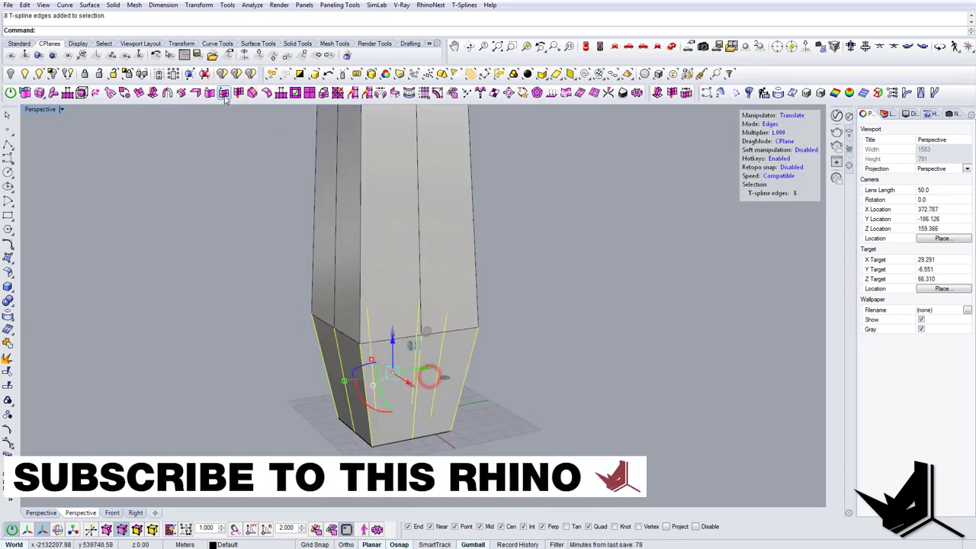
# Insert a horizontal edge loop across the vertical edges of the bottom section, widen it and check the smooth shape
pyautogui.click(223, 93)
pyautogui.click(447, 387)
pyautogui.moveTo(405, 351); pyautogui.dragTo(338, 347)
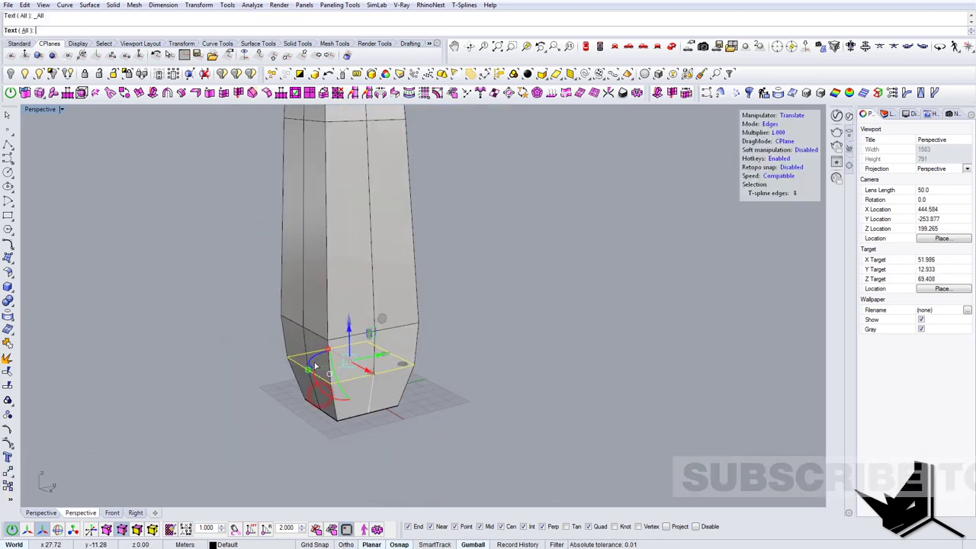
pyautogui.press('Tab')
pyautogui.press('Tab')
pyautogui.press('Tab')
pyautogui.press('Tab')
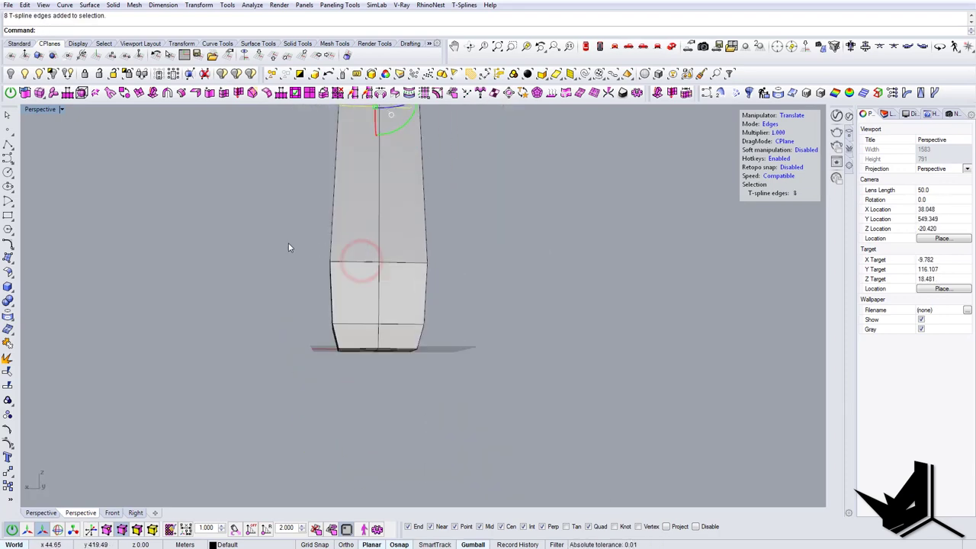
# Select the two lower edge loops with the vertical edges between them and scale them slightly in width
pyautogui.doubleClick(341, 331)
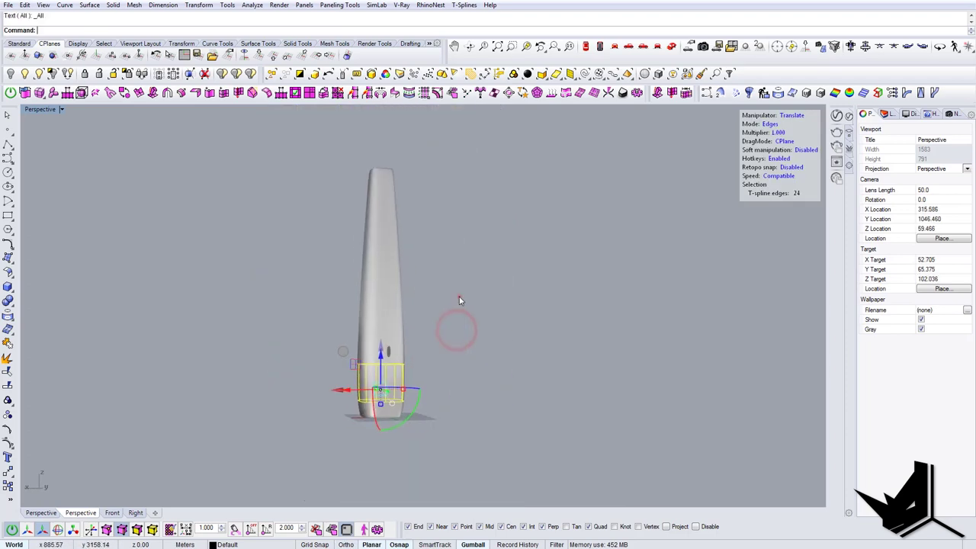
pyautogui.click(458, 296)
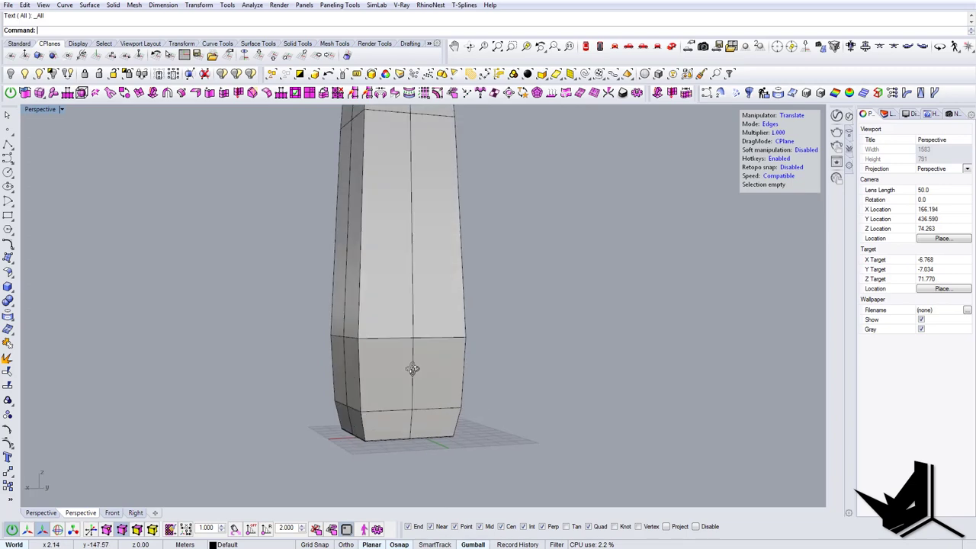
pyautogui.press('Tab')
pyautogui.press('Tab')
pyautogui.moveTo(311, 311); pyautogui.dragTo(527, 420)
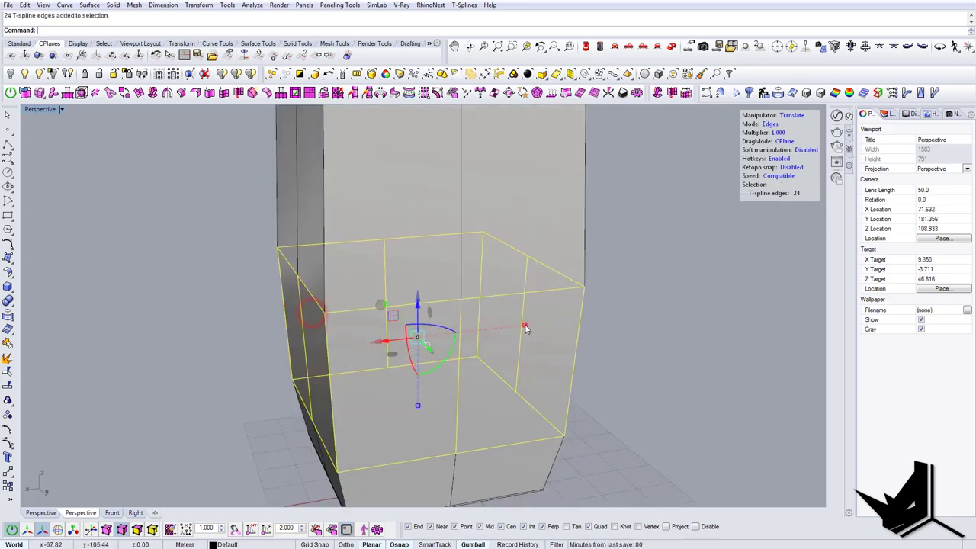
pyautogui.moveTo(523, 327); pyautogui.dragTo(522, 328)
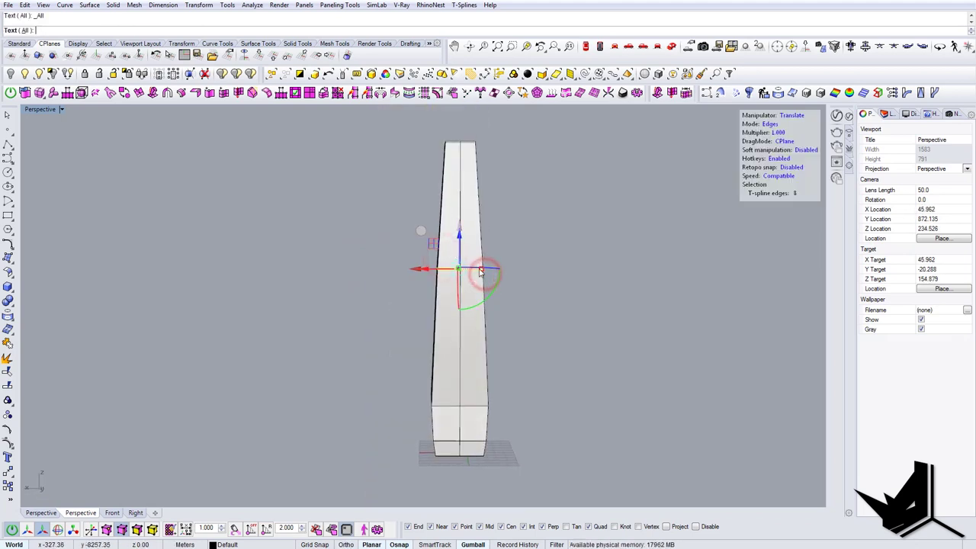
# Switch the tower to smooth display and clear the edge loop selection
pyautogui.press('Tab')
pyautogui.click(478, 313)
pyautogui.moveTo(432, 306); pyautogui.dragTo(383, 386, button='right')
pyautogui.moveTo(408, 382); pyautogui.dragTo(389, 354, button='right')
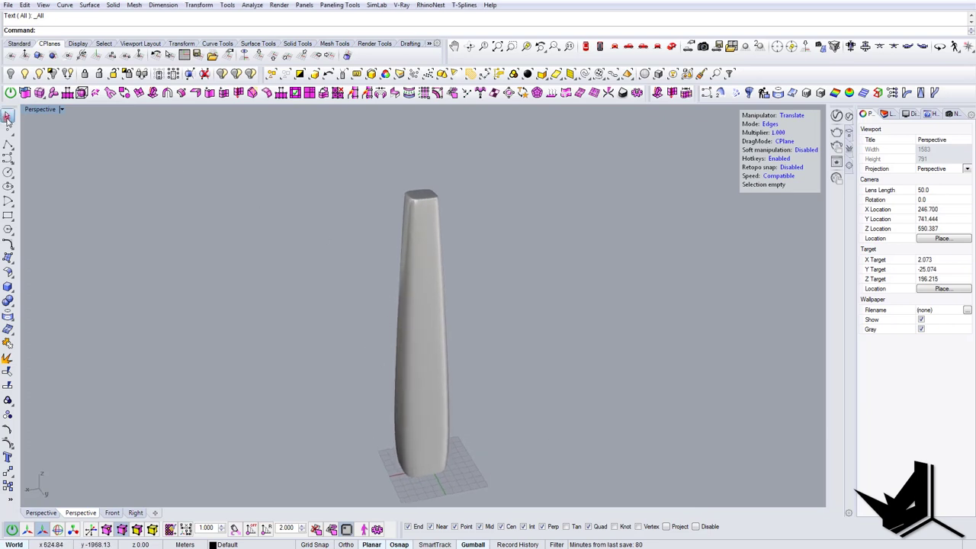
# Convert the T-Splines tower into a standard Rhino polysurface and check the resulting object by selecting it
pyautogui.click(221, 233)
pyautogui.click(431, 341)
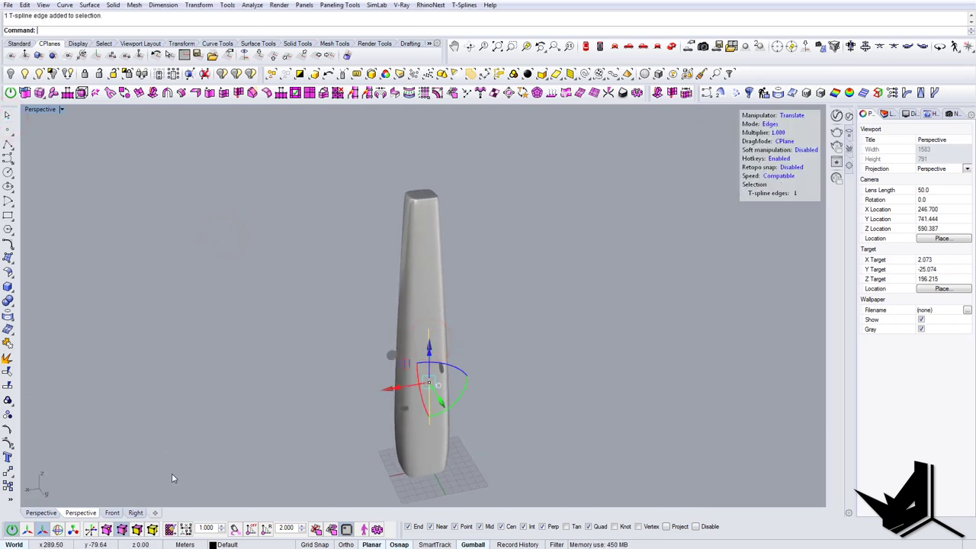
pyautogui.click(287, 318)
pyautogui.click(436, 282)
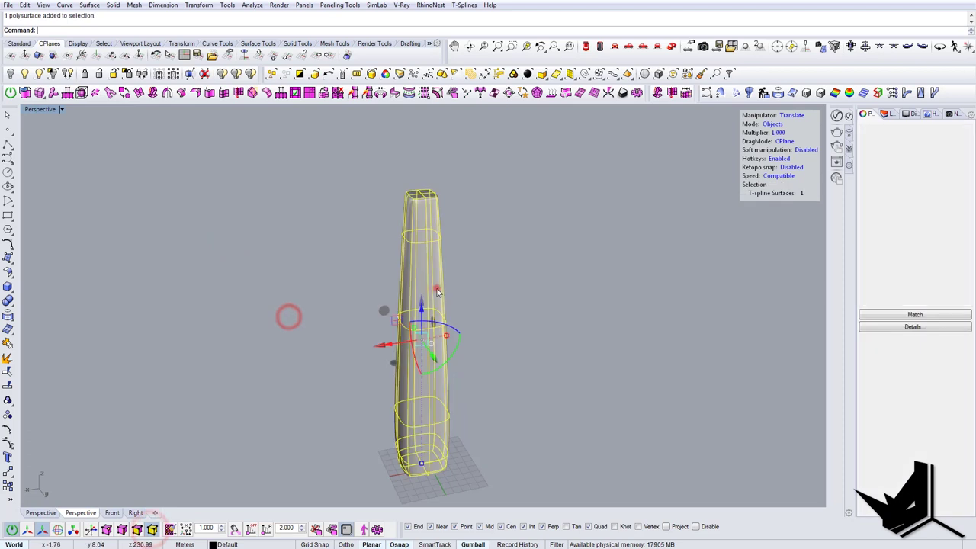
pyautogui.click(40, 94)
pyautogui.click(503, 297)
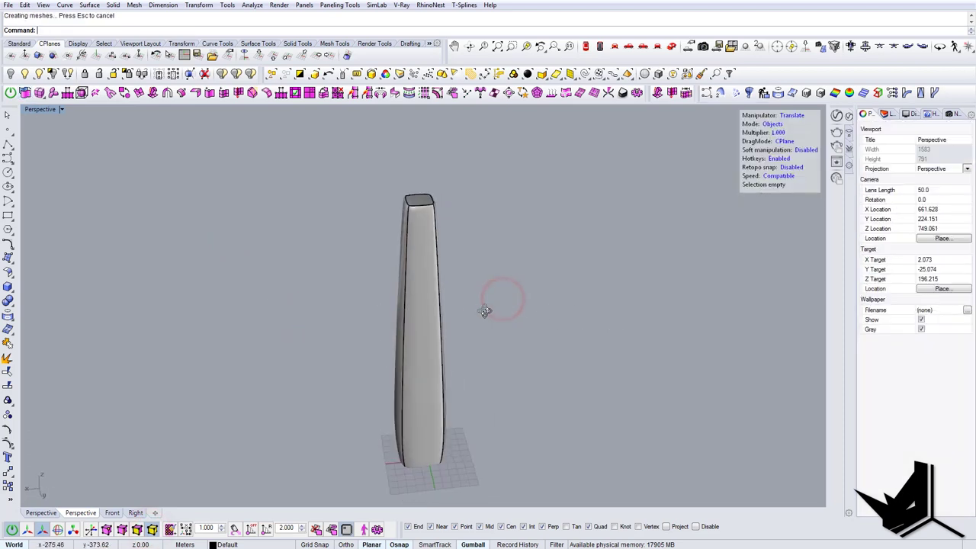
pyautogui.moveTo(413, 441)
pyautogui.mouseDown(button='right')
pyautogui.moveTo(410, 414)
pyautogui.moveTo(404, 423)
pyautogui.mouseUp(button='right')
pyautogui.click(424, 363)
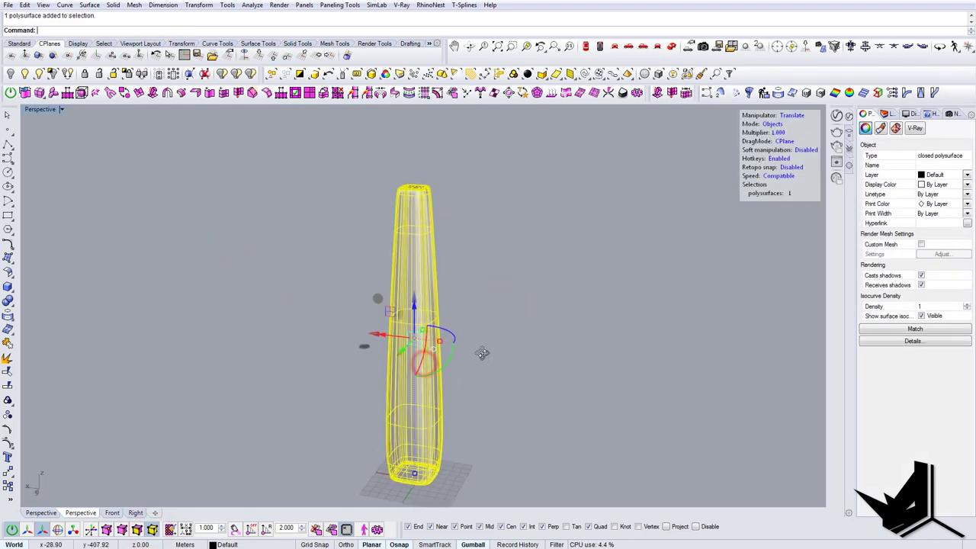
pyautogui.press('Escape')
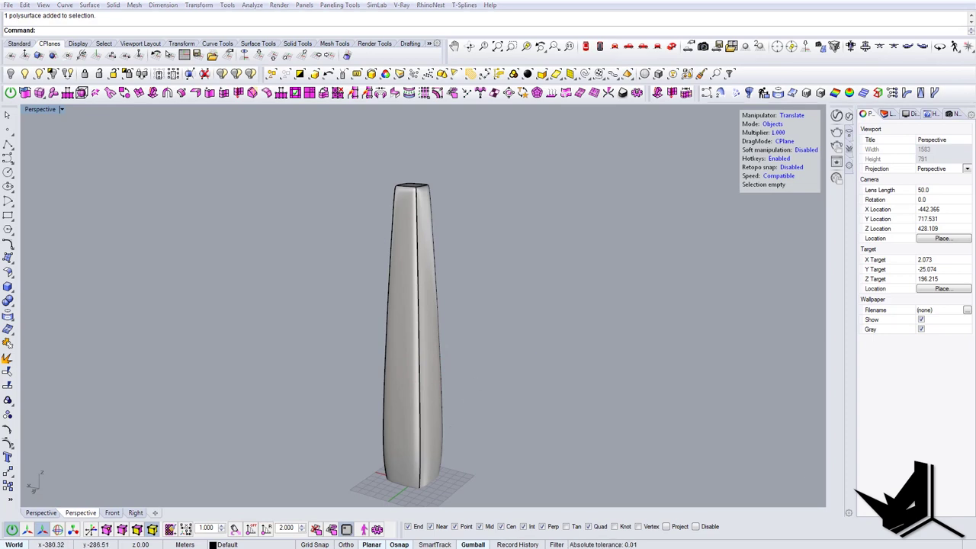
# Bring up the skyscraper reference image for comparison, move it out of the way and examine the tower from above
pyautogui.moveTo(975, 316); pyautogui.dragTo(710, 138)
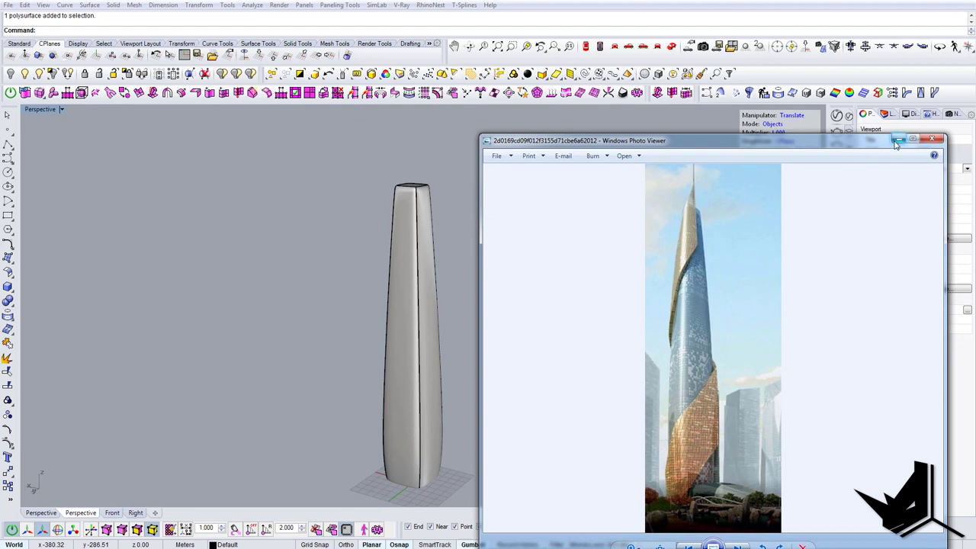
pyautogui.click(871, 141)
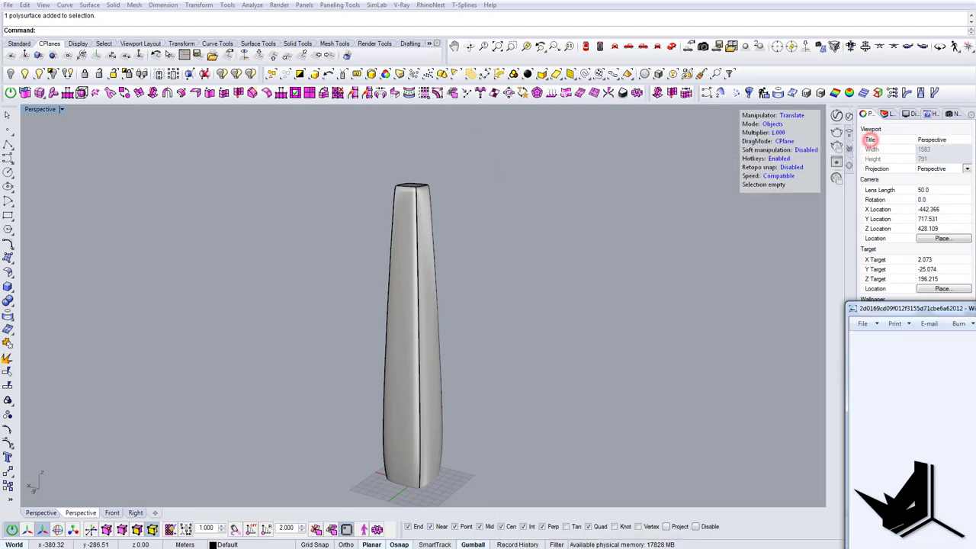
pyautogui.moveTo(493, 253); pyautogui.dragTo(412, 359, button='right')
pyautogui.keyDown('shift'); pyautogui.moveTo(382, 302); pyautogui.dragTo(414, 296, button='right'); pyautogui.keyUp('shift')
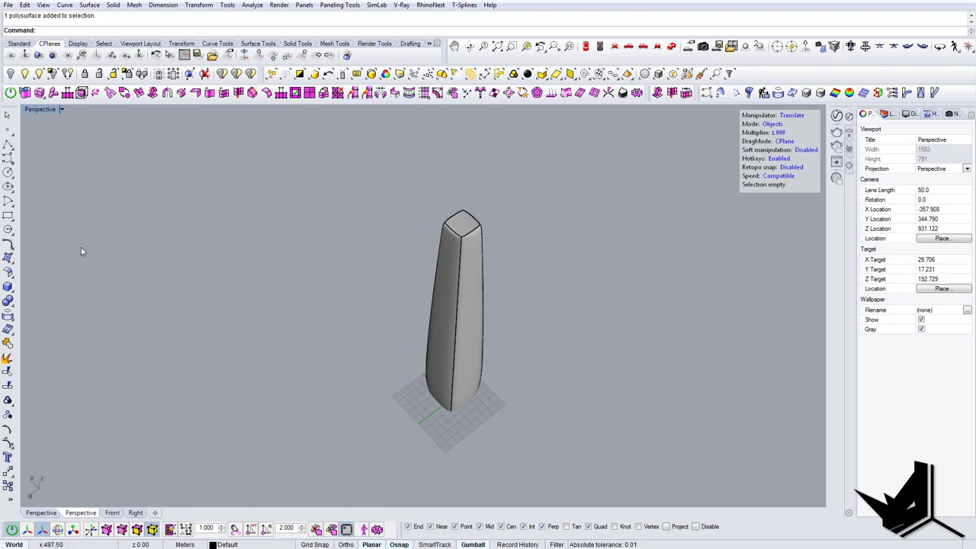
# Try to place point objects on the edges of the tower's top face
pyautogui.click(9, 132)
pyautogui.scroll(3, 466, 229)
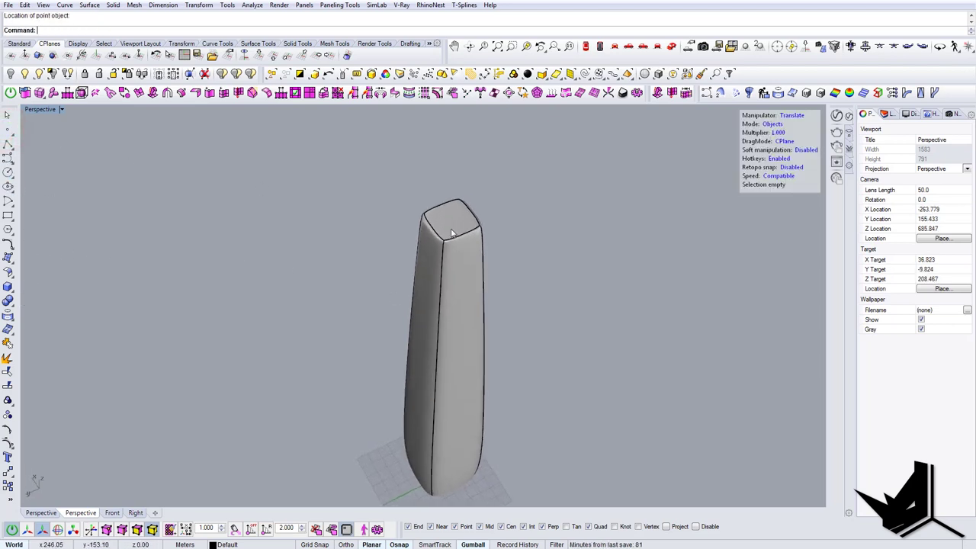
pyautogui.scroll(2, 461, 219)
pyautogui.click(418, 197)
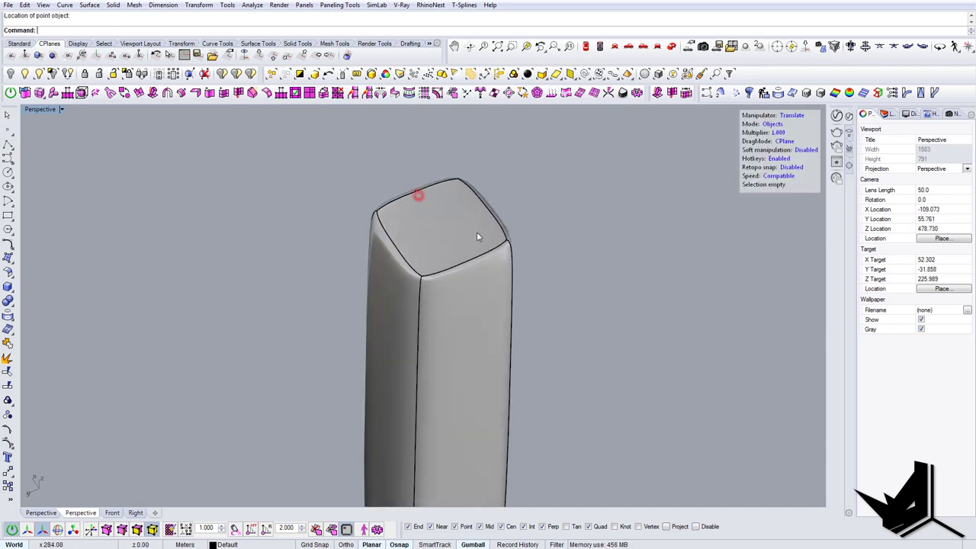
pyautogui.click(403, 164)
pyautogui.press('Delete')
pyautogui.press('Return')
pyautogui.click(435, 199)
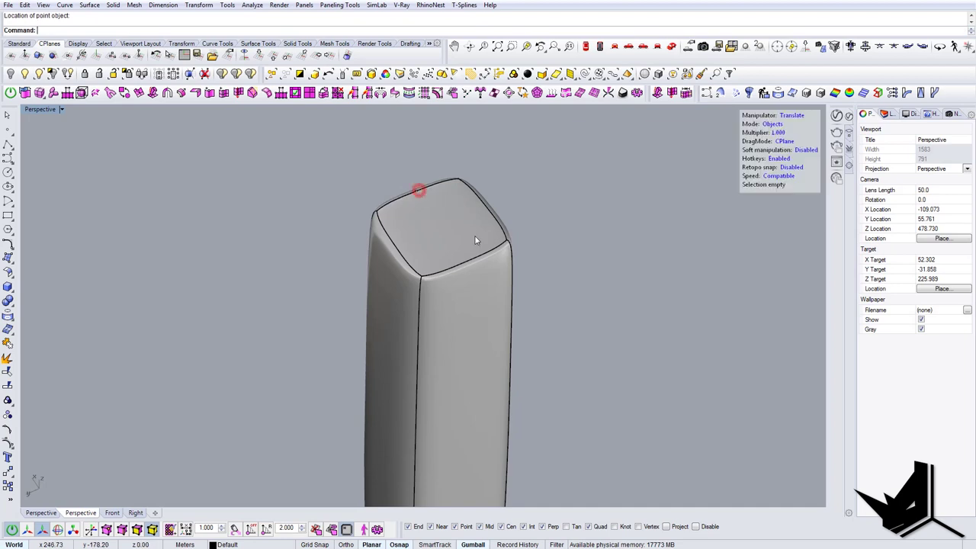
pyautogui.click(387, 146)
pyautogui.press('Delete')
# Draw a polyline segment across the tower's top face between the midpoints of two opposite edges
pyautogui.click(7, 145)
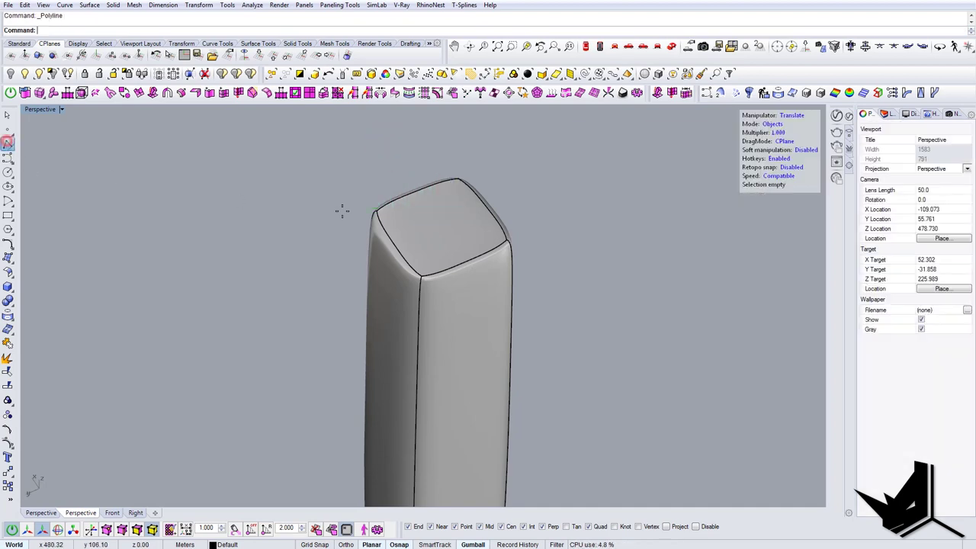
pyautogui.click(416, 199)
pyautogui.click(463, 259)
pyautogui.moveTo(467, 262); pyautogui.dragTo(418, 282, button='right')
pyautogui.press('Escape')
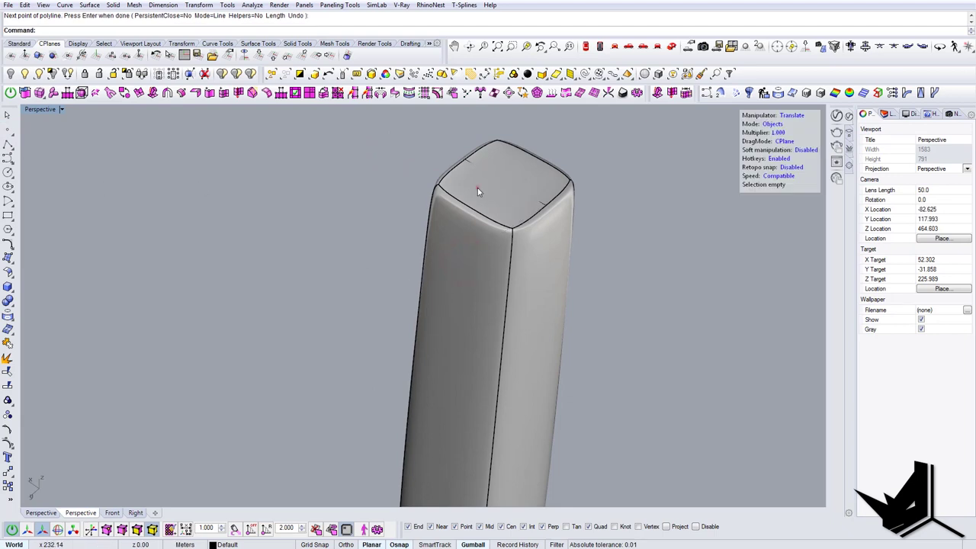
# Place a point object at the midpoint of the line across the tower's top face
pyautogui.click(478, 188)
pyautogui.click(8, 128)
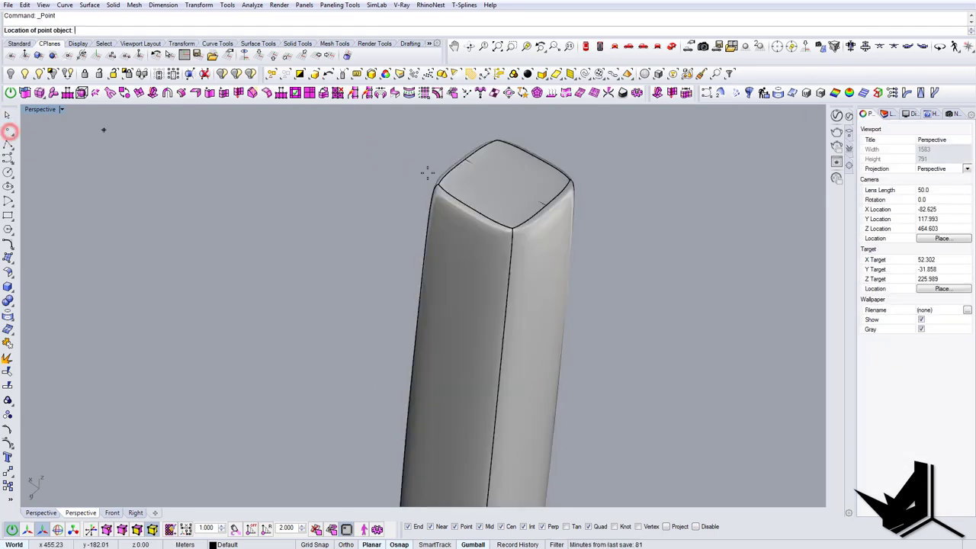
pyautogui.keyDown('shift'); pyautogui.moveTo(509, 200); pyautogui.dragTo(469, 193, button='right'); pyautogui.keyUp('shift')
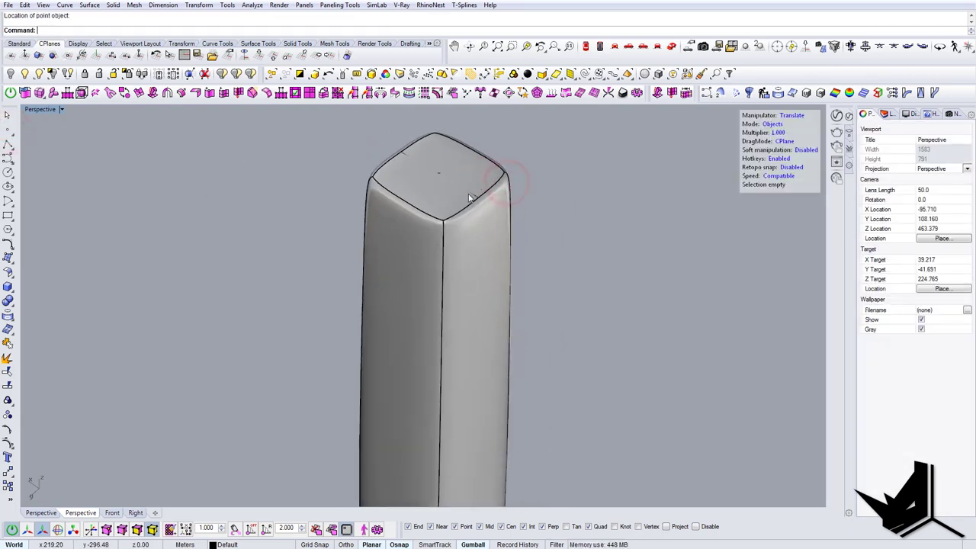
pyautogui.rightClick(469, 192)
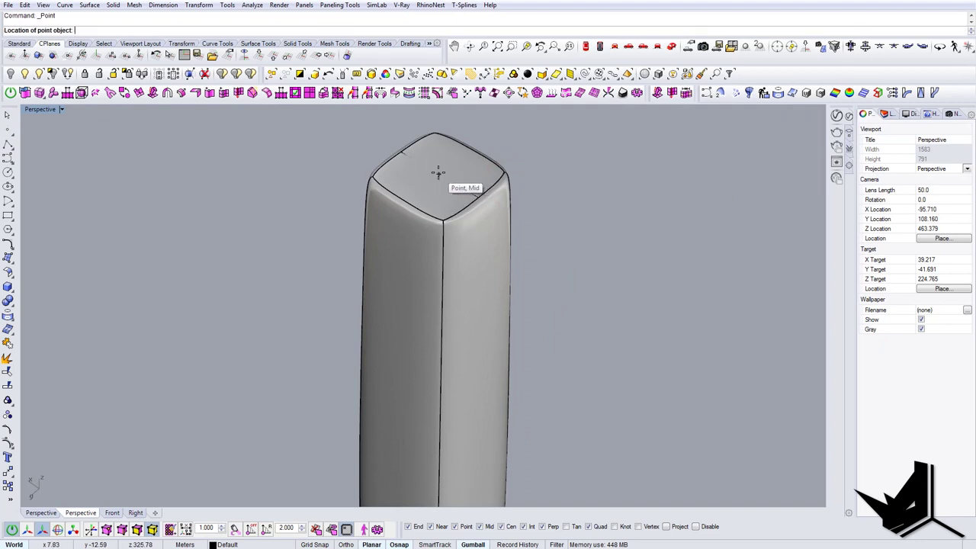
pyautogui.click(438, 173)
# Draw a vertical polyline from the point at the centre of the top face straight down to the ground plane
pyautogui.click(8, 144)
pyautogui.click(440, 174)
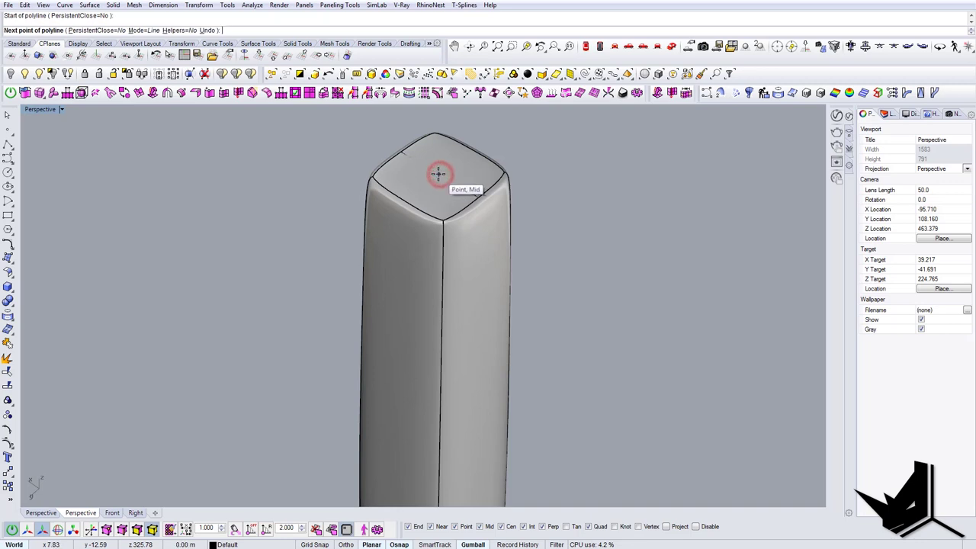
pyautogui.scroll(-5, 439, 174)
pyautogui.scroll(3, 418, 300)
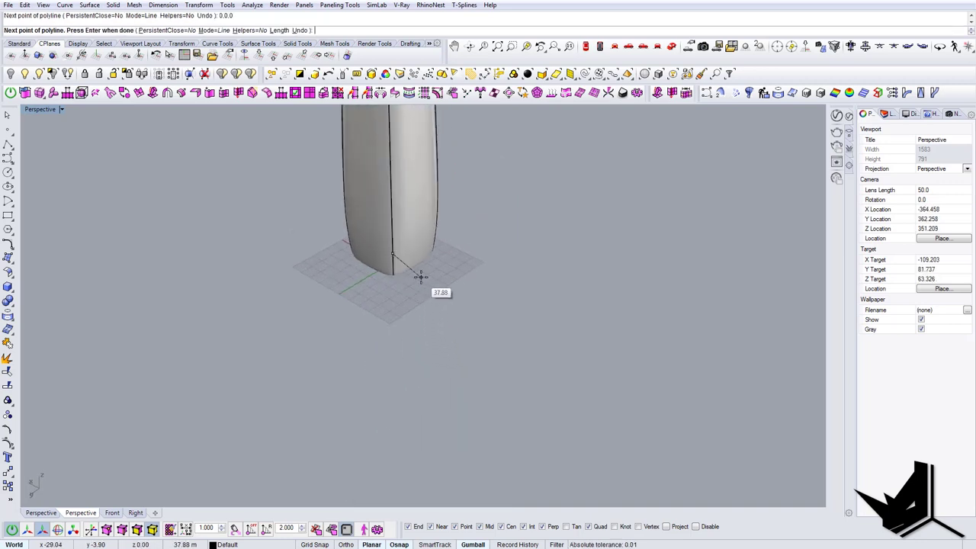
pyautogui.rightClick(436, 297)
pyautogui.keyDown('shift'); pyautogui.moveTo(436, 297); pyautogui.dragTo(431, 382, button='right'); pyautogui.keyUp('shift')
pyautogui.scroll(-5, 432, 381)
pyautogui.moveTo(431, 297); pyautogui.dragTo(389, 328, button='right')
# Change the perspective viewport's display mode to Wireframe so the line inside the tower can be reached
pyautogui.click(62, 110)
pyautogui.click(50, 169)
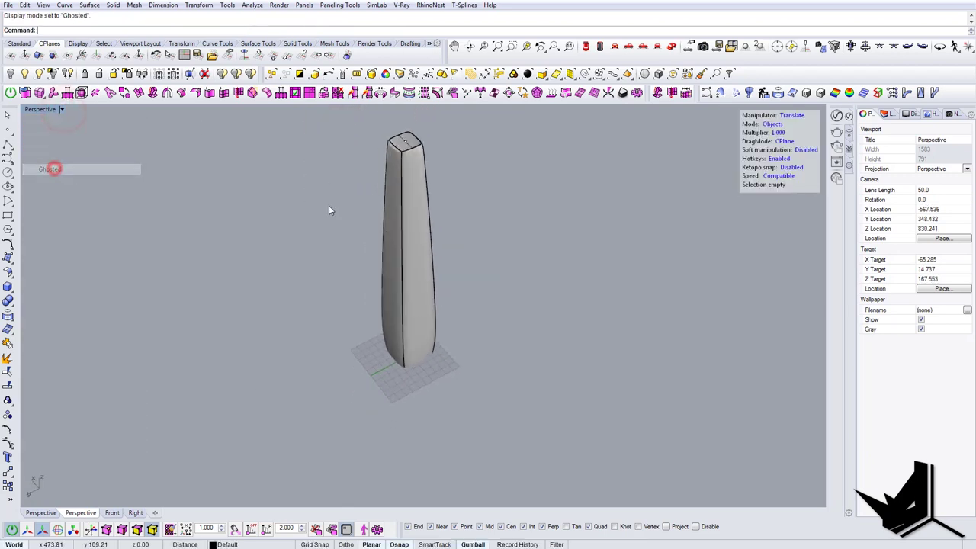
pyautogui.moveTo(414, 218); pyautogui.dragTo(431, 277, button='right')
pyautogui.click(62, 109)
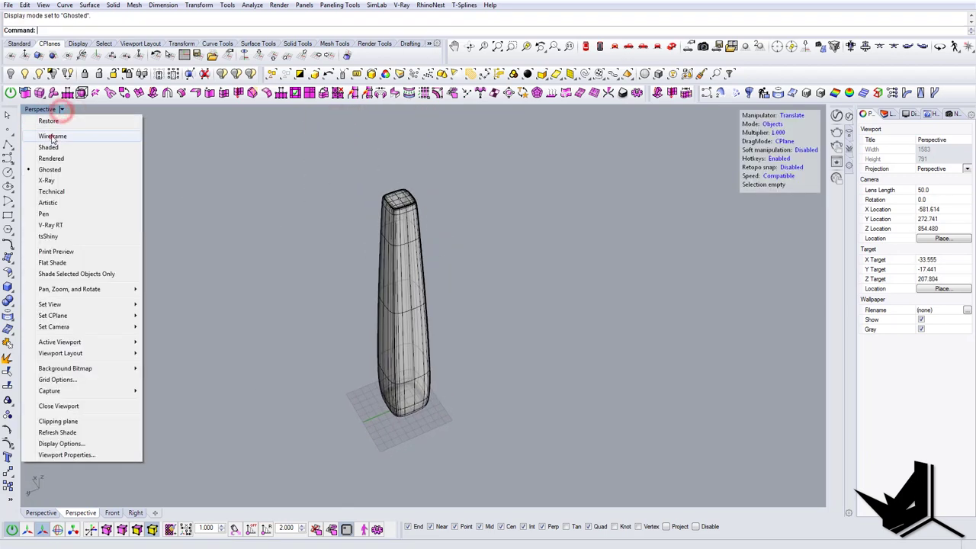
pyautogui.click(53, 136)
# Duplicate the tower's central vertical line about 112 m to the side along the Y axis
pyautogui.scroll(5, 396, 229)
pyautogui.moveTo(397, 229); pyautogui.dragTo(424, 325, button='right')
pyautogui.click(388, 207)
pyautogui.scroll(-6, 388, 207)
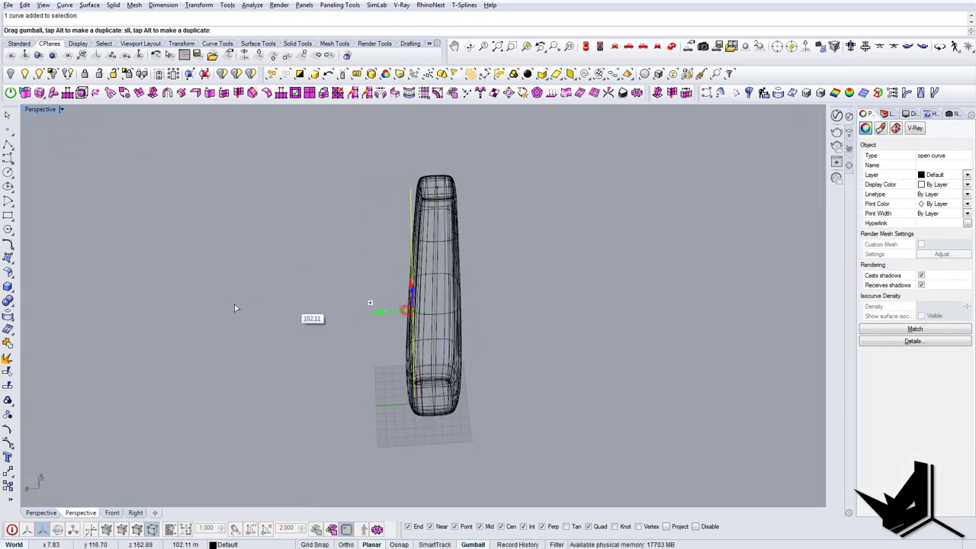
pyautogui.keyDown('alt'); pyautogui.moveTo(235, 308); pyautogui.dragTo(285, 310); pyautogui.keyUp('alt')
pyautogui.press('Escape')
pyautogui.keyDown('shift'); pyautogui.moveTo(324, 357); pyautogui.dragTo(394, 402, button='right'); pyautogui.keyUp('shift')
pyautogui.scroll(4, 389, 381)
pyautogui.click(377, 402)
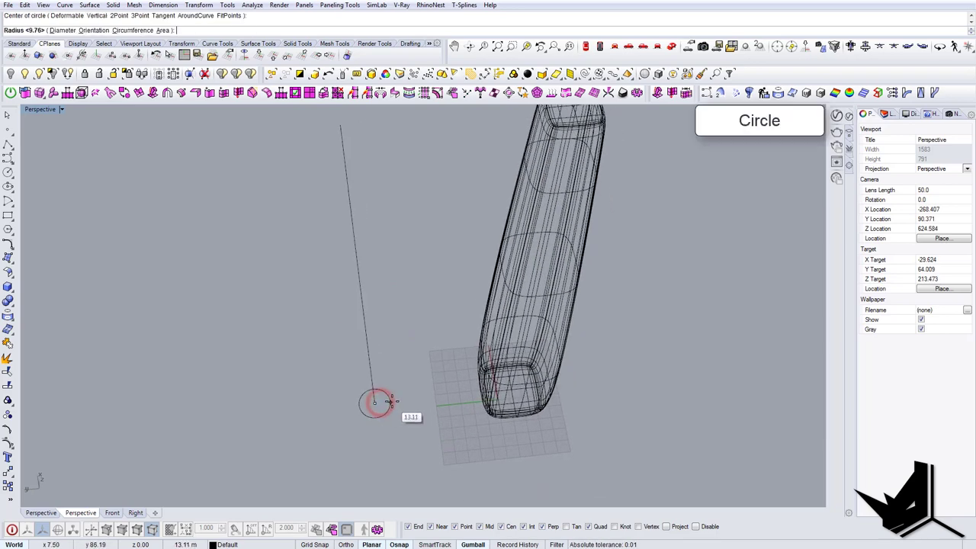
pyautogui.scroll(5, 488, 412)
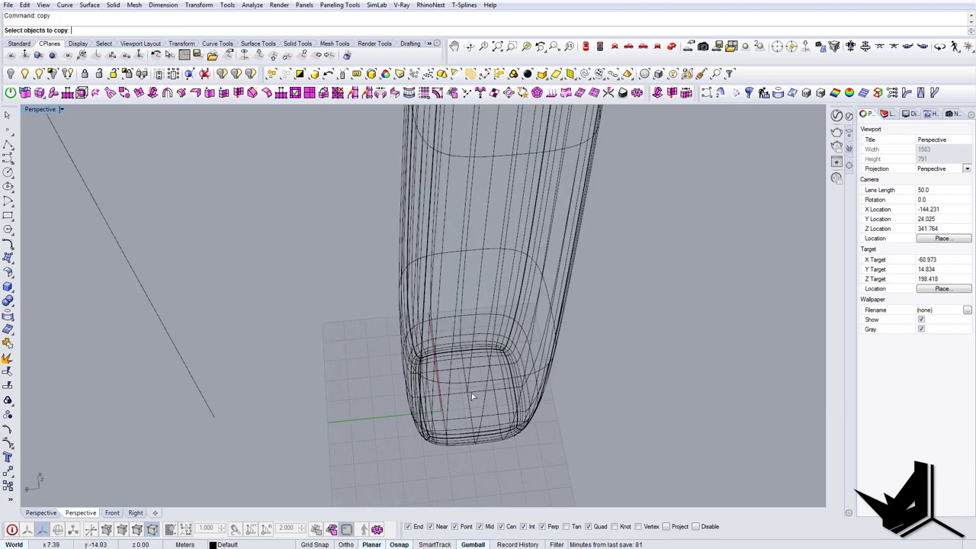
pyautogui.press('Escape')
# Draw a circle of about 29.8 m radius around the tower's base, centred on the lower end of the central line
pyautogui.write('c')
pyautogui.press('Return')
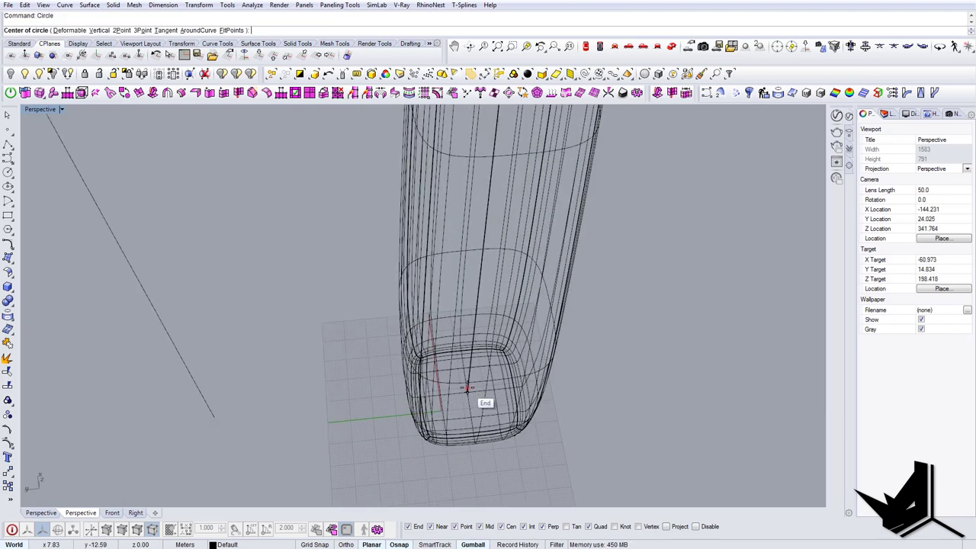
pyautogui.scroll(2, 469, 404)
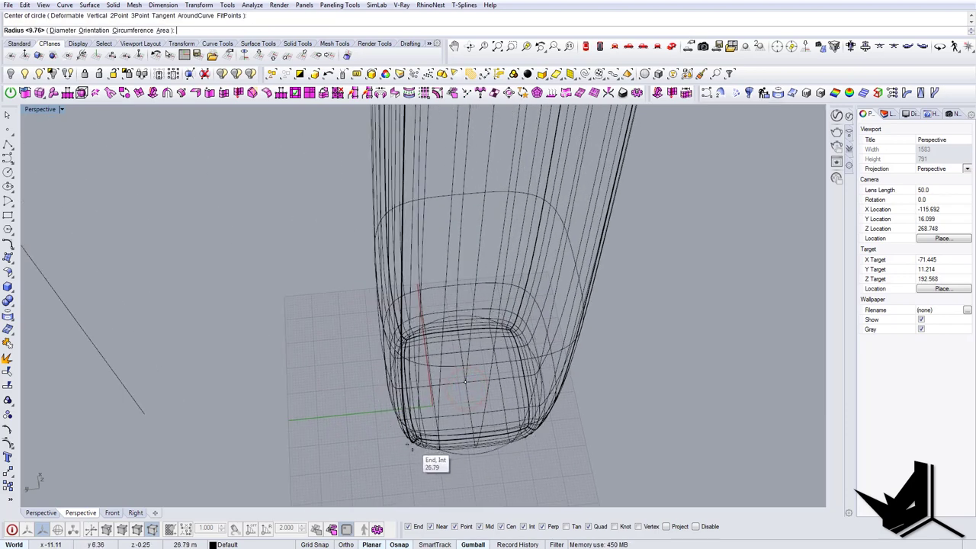
pyautogui.scroll(-6, 431, 451)
pyautogui.moveTo(430, 451); pyautogui.dragTo(449, 375, button='right')
# Copy the base circle from its centre to the lower end of the vertical line beside the tower
pyautogui.click(450, 445)
pyautogui.click(445, 354)
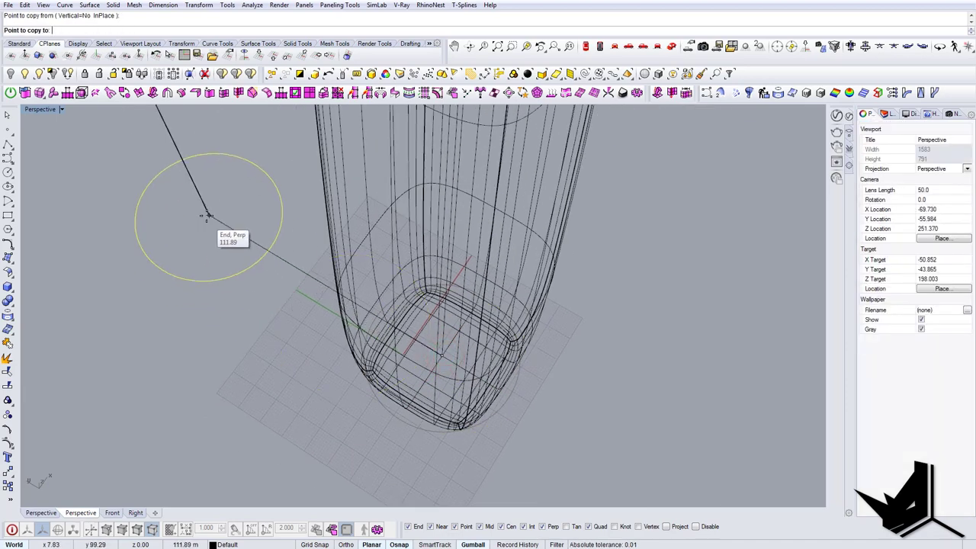
pyautogui.rightClick(213, 215)
pyautogui.scroll(-4, 261, 268)
# Copy the circle at the foot of the side line from its centre to the line's upper end
pyautogui.scroll(-4, 412, 373)
pyautogui.keyDown('shift'); pyautogui.moveTo(260, 308); pyautogui.dragTo(385, 383, button='right'); pyautogui.keyUp('shift')
pyautogui.scroll(5, 374, 373)
pyautogui.moveTo(386, 382); pyautogui.dragTo(377, 392)
pyautogui.press('Return')
pyautogui.click(366, 403)
pyautogui.scroll(-2, 363, 283)
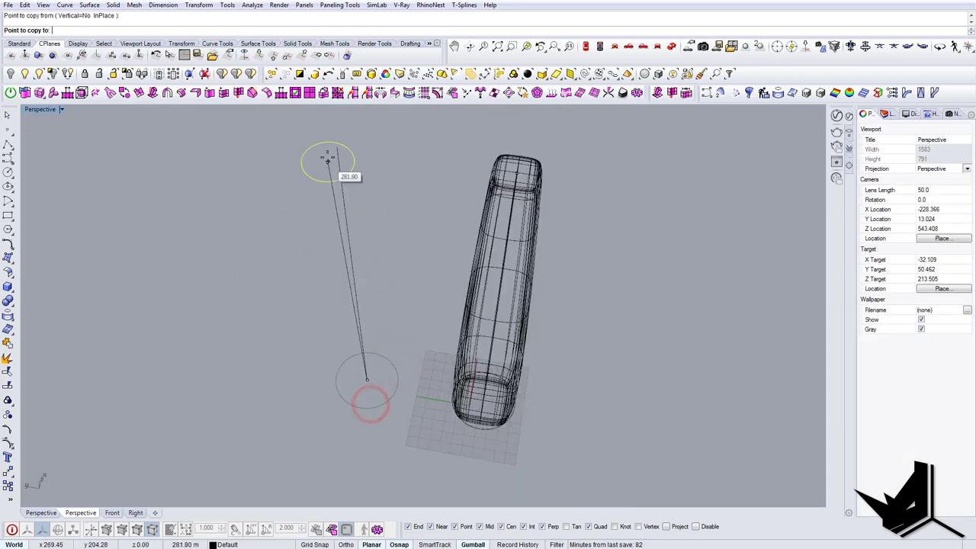
pyautogui.click(337, 148)
pyautogui.rightClick(386, 262)
# Return from the Right view to the perspective view and set the construction plane to World Top
pyautogui.moveTo(385, 262)
pyautogui.keyDown('shift'); pyautogui.mouseDown(button='right')
pyautogui.moveTo(442, 297)
pyautogui.moveTo(411, 320)
pyautogui.moveTo(404, 275)
pyautogui.mouseUp(button='right'); pyautogui.keyUp('shift')
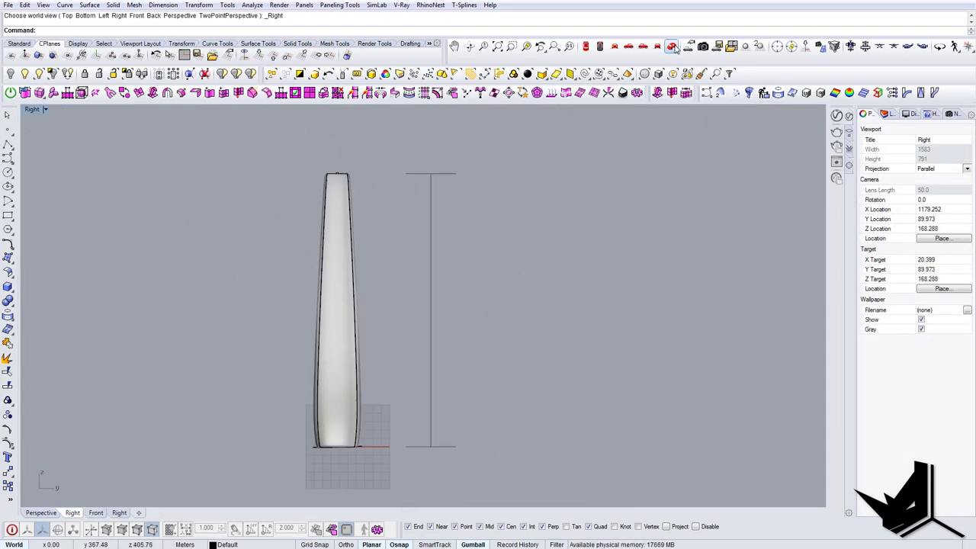
pyautogui.click(672, 47)
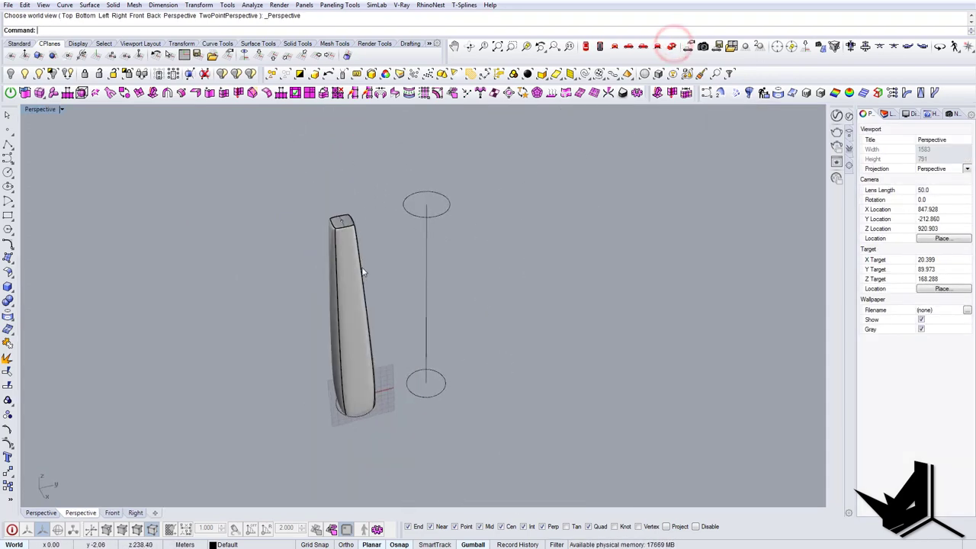
pyautogui.scroll(5, 363, 286)
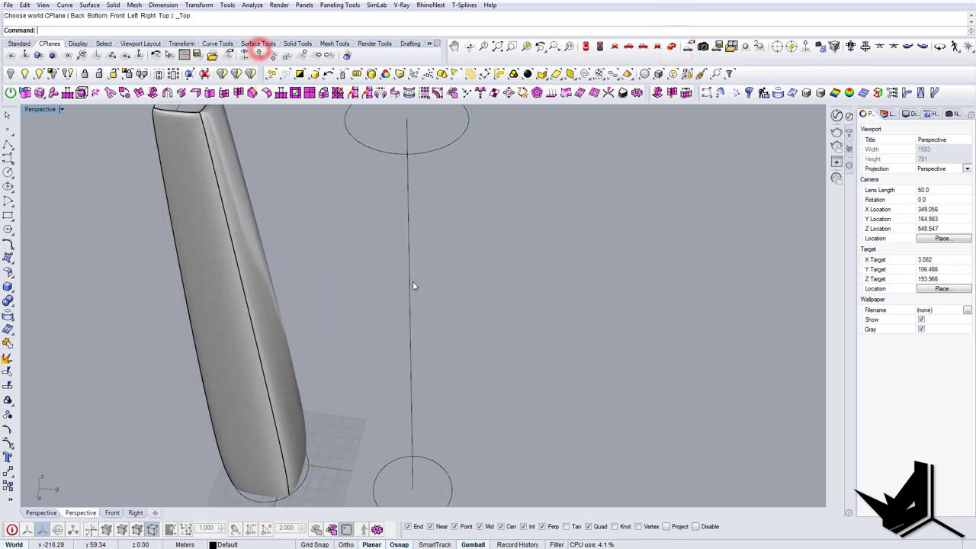
# Draw a helix with 1.5 turns around the side line, its 29.80 m radius and start point on the lower circle's quadrant
pyautogui.write('helix')
pyautogui.press('Return')
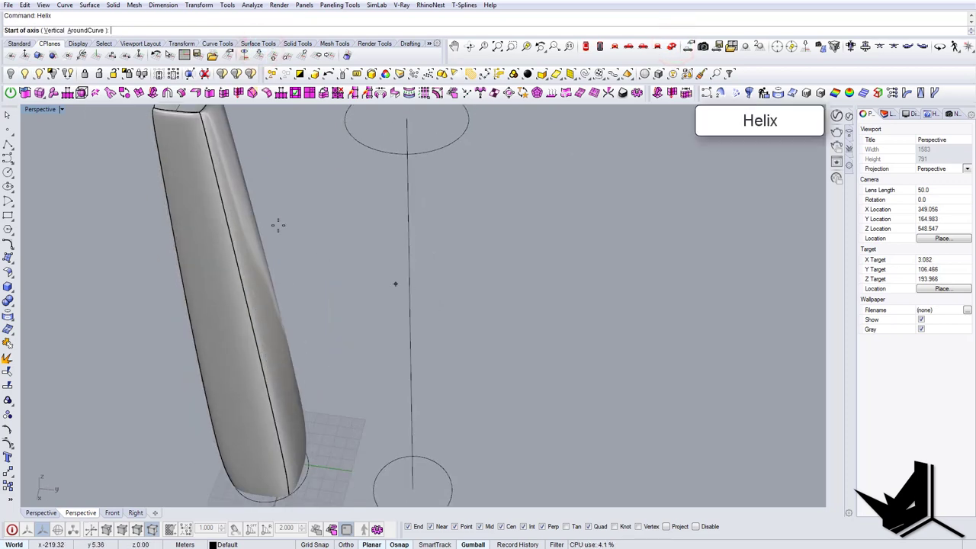
pyautogui.scroll(-3, 443, 280)
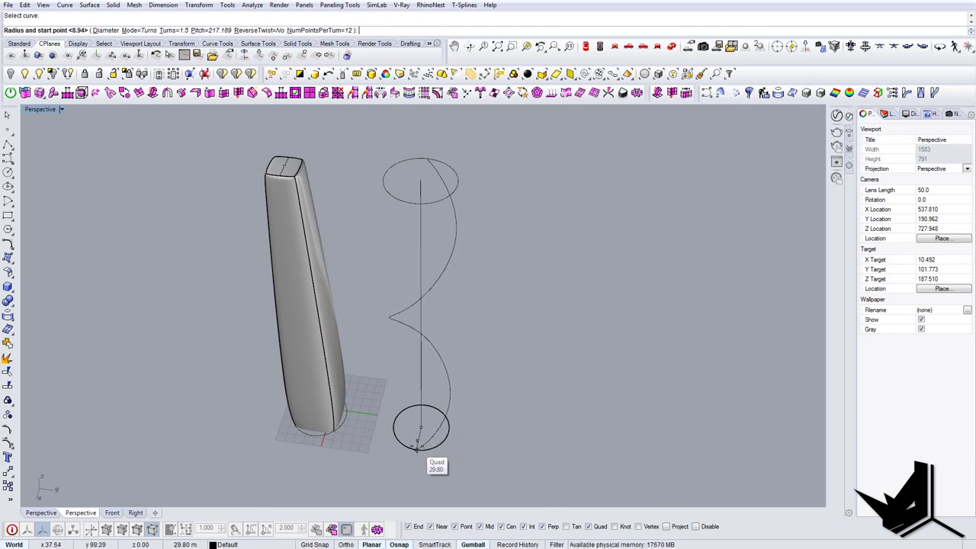
pyautogui.moveTo(443, 434); pyautogui.dragTo(472, 334, button='right')
pyautogui.click(467, 376)
# Draw a second 1.5-turn helix with 29.80 m radius around the side line, starting on the upper circle and offset from the first helix
pyautogui.moveTo(467, 376)
pyautogui.mouseDown(button='right')
pyautogui.moveTo(464, 356)
pyautogui.moveTo(469, 374)
pyautogui.mouseUp(button='right')
pyautogui.click(469, 375)
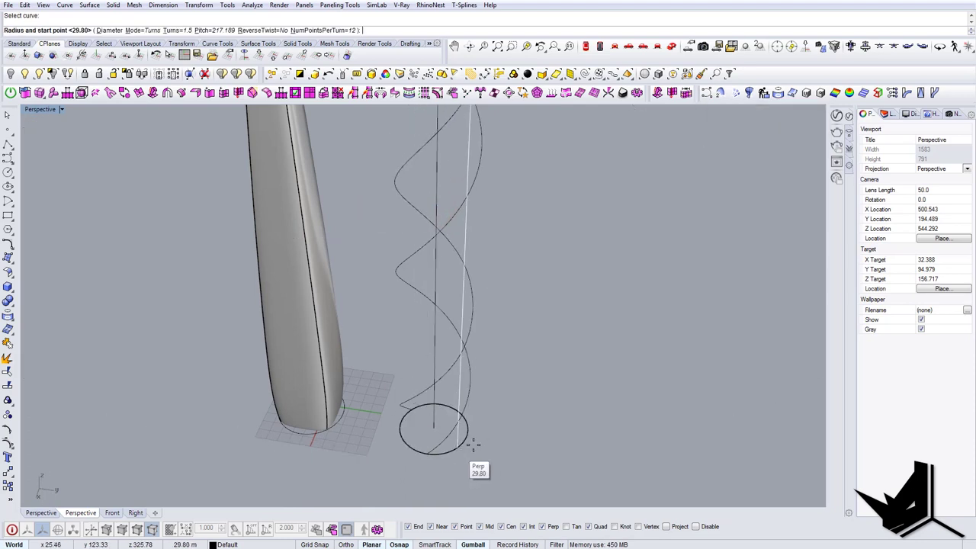
pyautogui.scroll(-4, 459, 443)
pyautogui.moveTo(460, 442); pyautogui.dragTo(527, 413, button='right')
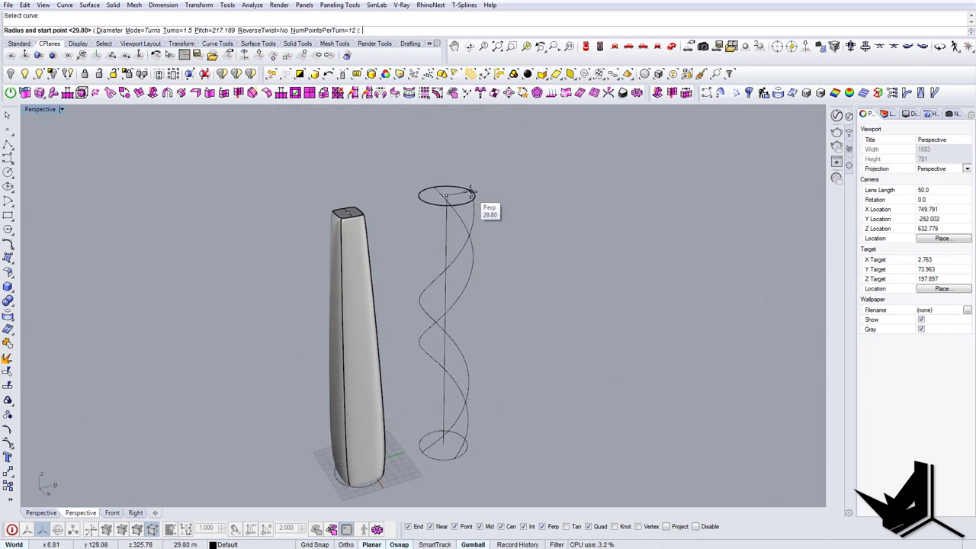
pyautogui.moveTo(471, 191); pyautogui.dragTo(375, 198, button='right')
pyautogui.scroll(3, 444, 211)
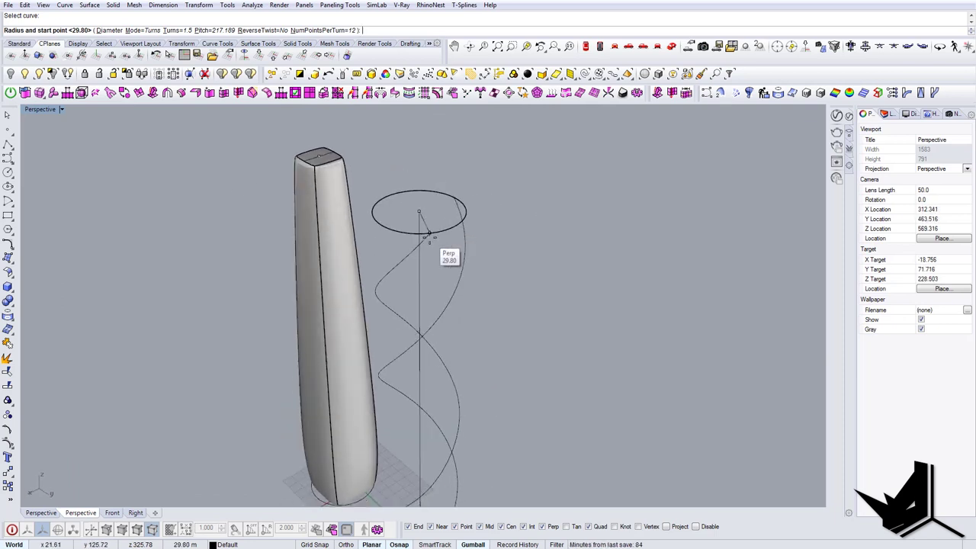
pyautogui.moveTo(454, 267); pyautogui.dragTo(562, 222, button='right')
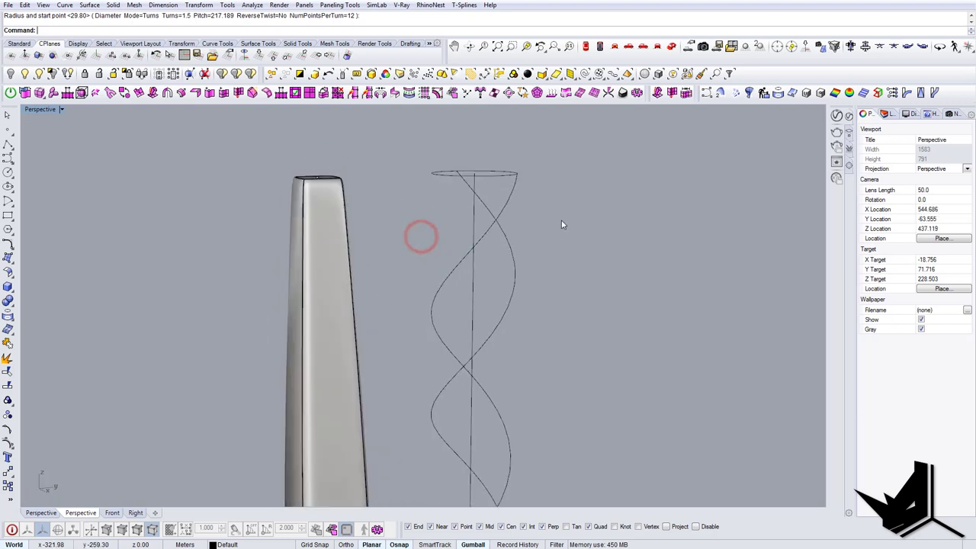
# Extrude the lower circle beside the tower up to the height of the upper circle as an open cylinder surface
pyautogui.scroll(-6, 562, 226)
pyautogui.moveTo(534, 255); pyautogui.dragTo(495, 320, button='right')
pyautogui.scroll(3, 506, 398)
pyautogui.click(502, 388)
pyautogui.click(521, 424)
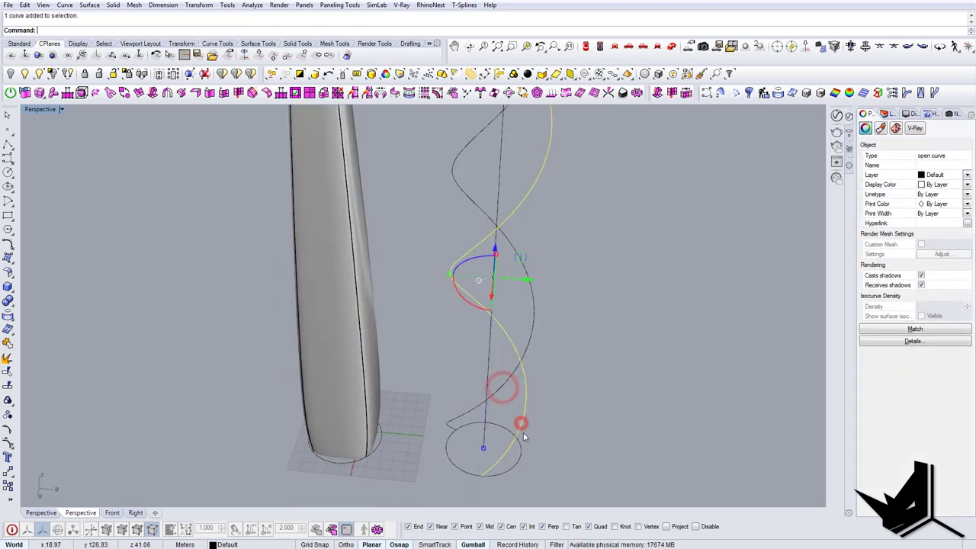
pyautogui.scroll(-4, 518, 471)
pyautogui.press('Return')
pyautogui.click(501, 278)
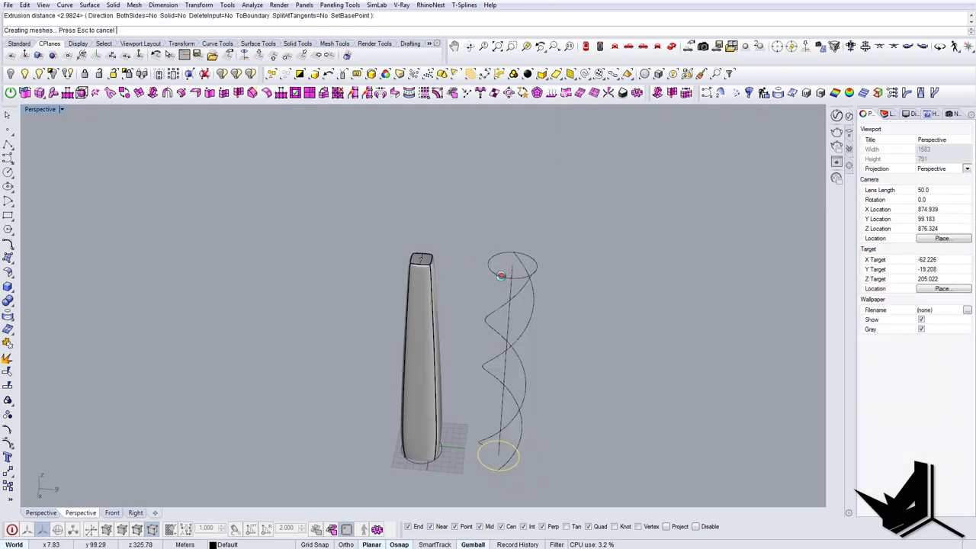
pyautogui.moveTo(504, 280); pyautogui.dragTo(497, 285, button='right')
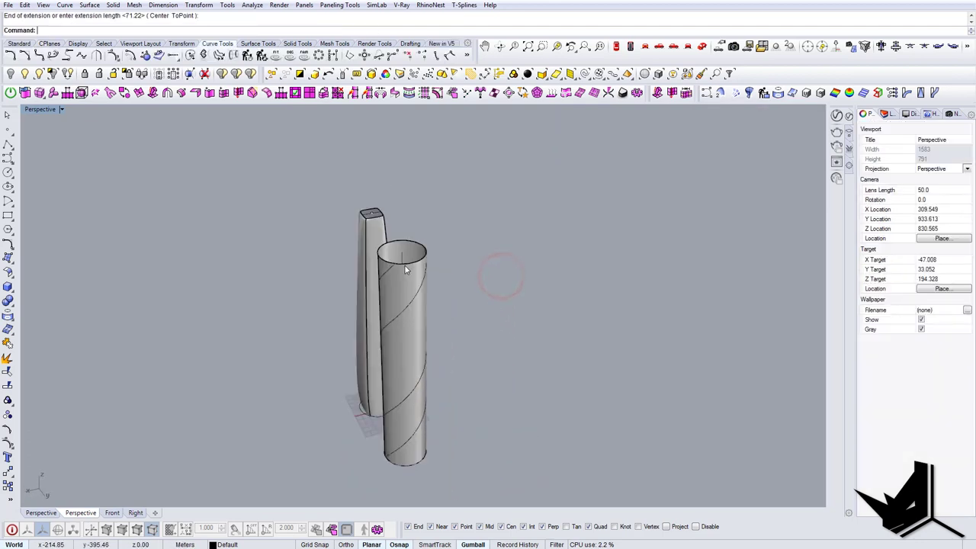
# Check the reference photo of the tower and extend the helix's upper end beyond the cylinder's rim with an Arc extension
pyautogui.scroll(7, 405, 267)
pyautogui.moveTo(406, 267); pyautogui.dragTo(447, 274, button='right')
pyautogui.hotkey('alt', 'Tab')
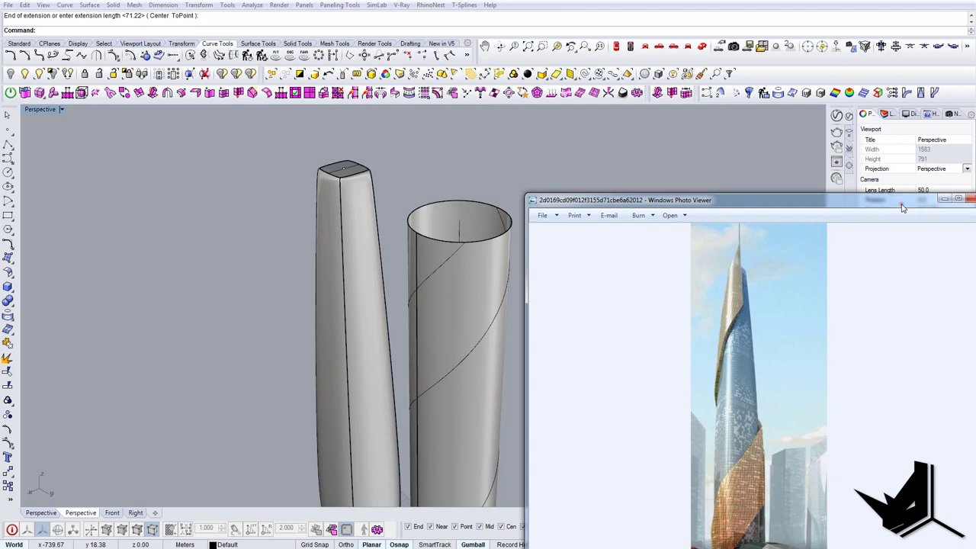
pyautogui.moveTo(902, 205); pyautogui.dragTo(975, 204)
pyautogui.keyDown('shift'); pyautogui.moveTo(482, 272); pyautogui.dragTo(456, 280, button='right'); pyautogui.keyUp('shift')
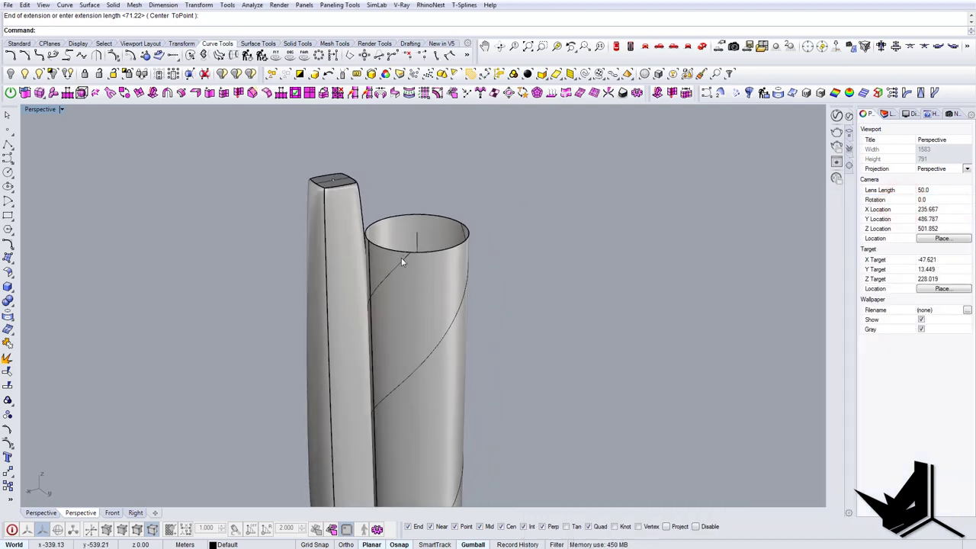
pyautogui.click(402, 260)
pyautogui.click(420, 283)
pyautogui.press('Escape')
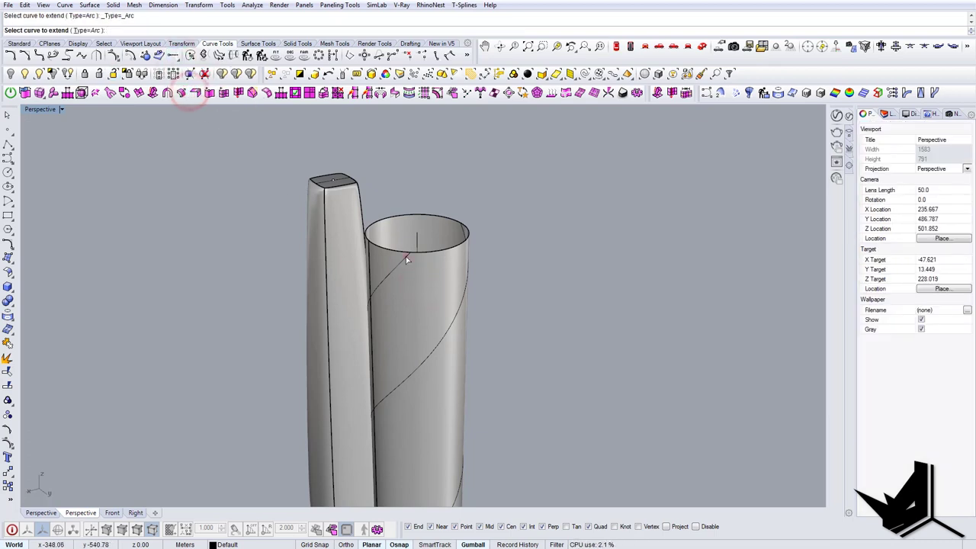
pyautogui.moveTo(452, 198); pyautogui.dragTo(437, 183, button='right')
pyautogui.moveTo(450, 224); pyautogui.dragTo(434, 243, button='right')
pyautogui.click(433, 241)
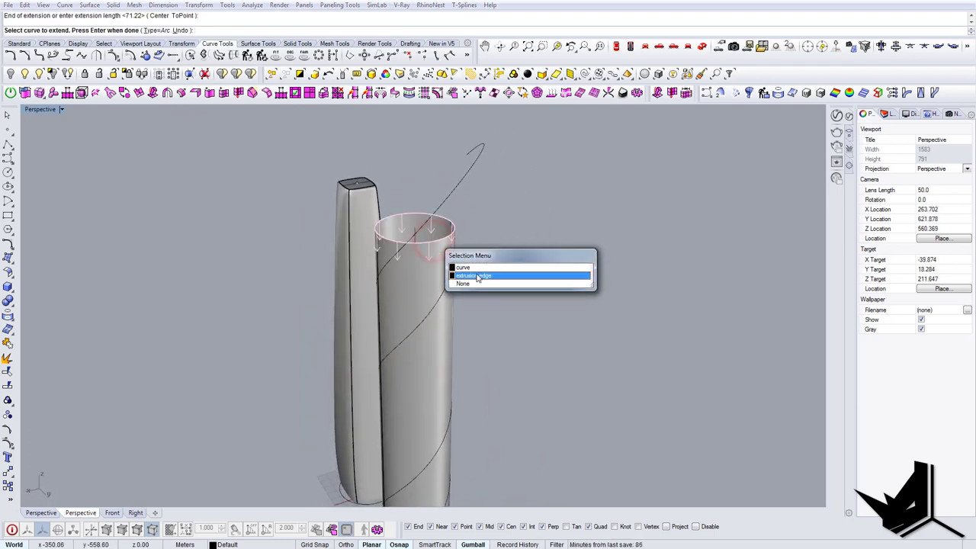
pyautogui.click(477, 276)
pyautogui.moveTo(475, 273)
pyautogui.mouseDown(button='right')
pyautogui.moveTo(451, 223)
pyautogui.moveTo(443, 242)
pyautogui.moveTo(457, 356)
pyautogui.moveTo(427, 459)
pyautogui.mouseUp(button='right')
pyautogui.rightClick(450, 222)
# Copy the cylinder from its bottom seam point to its top seam point, stacking the copy directly above
pyautogui.click(447, 254)
pyautogui.scroll(-4, 443, 252)
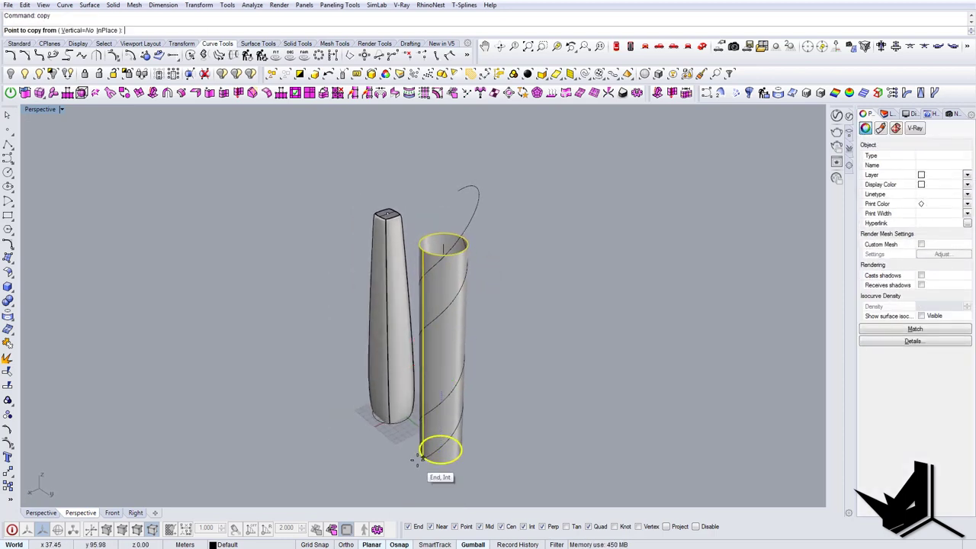
pyautogui.click(418, 457)
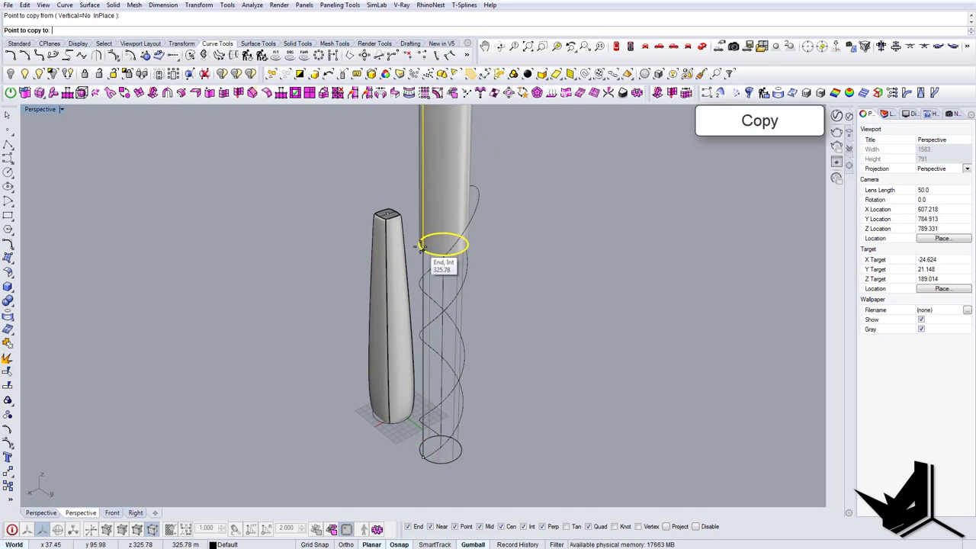
pyautogui.click(422, 247)
pyautogui.rightClick(481, 307)
# Draw a straight line from the centre of the tower's roof out past the far side of the cylinder
pyautogui.moveTo(482, 307); pyautogui.dragTo(463, 412, button='right')
pyautogui.scroll(8, 368, 287)
pyautogui.scroll(-12, 435, 341)
pyautogui.write('line')
pyautogui.press('Return')
pyautogui.scroll(7, 408, 322)
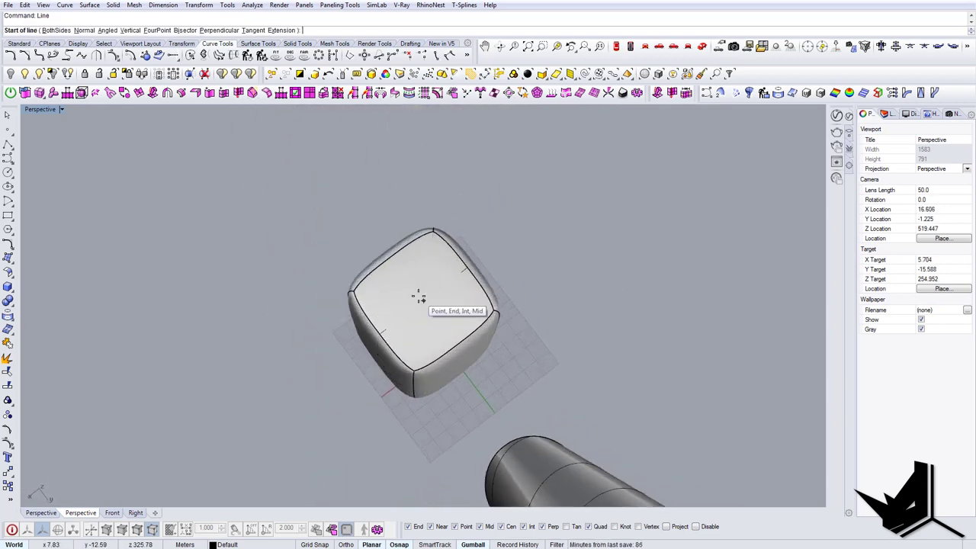
pyautogui.scroll(-5, 420, 296)
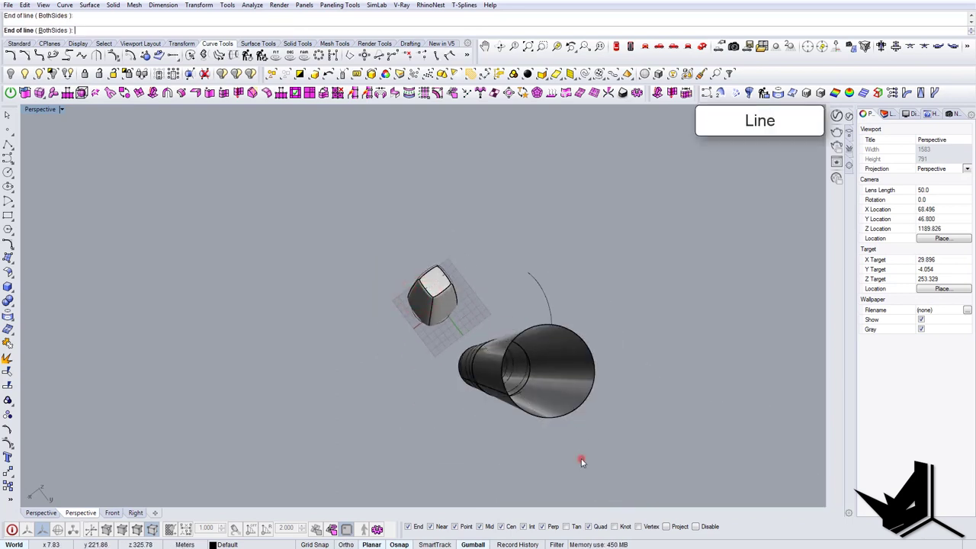
pyautogui.moveTo(581, 462); pyautogui.dragTo(562, 335, button='right')
# Raise the line above the tower's roof and extrude it vertically into a plane cutting through the stacked cylinders
pyautogui.moveTo(580, 298); pyautogui.dragTo(546, 347)
pyautogui.moveTo(547, 348); pyautogui.dragTo(557, 341, button='right')
pyautogui.moveTo(504, 223); pyautogui.dragTo(501, 329)
pyautogui.moveTo(501, 330); pyautogui.dragTo(518, 312, button='right')
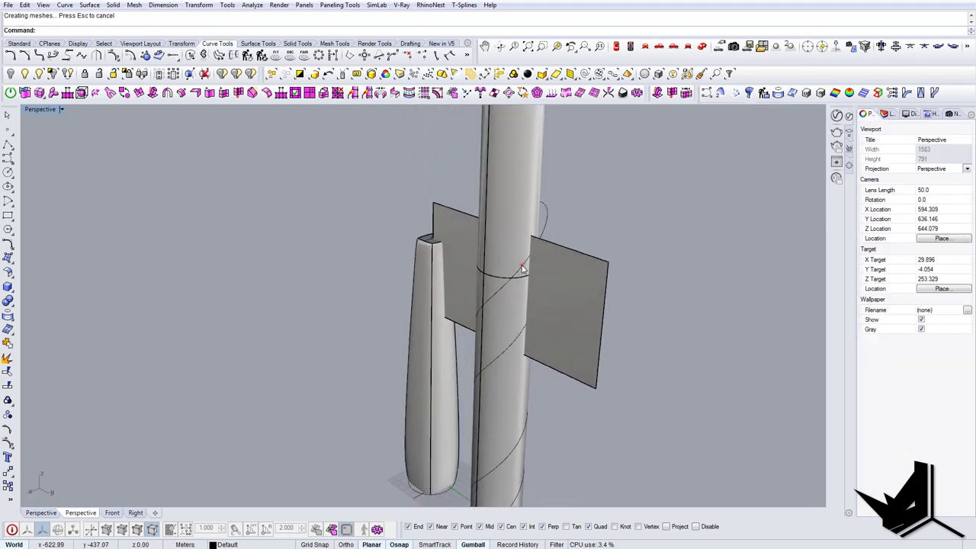
pyautogui.moveTo(523, 268); pyautogui.dragTo(528, 295, button='right')
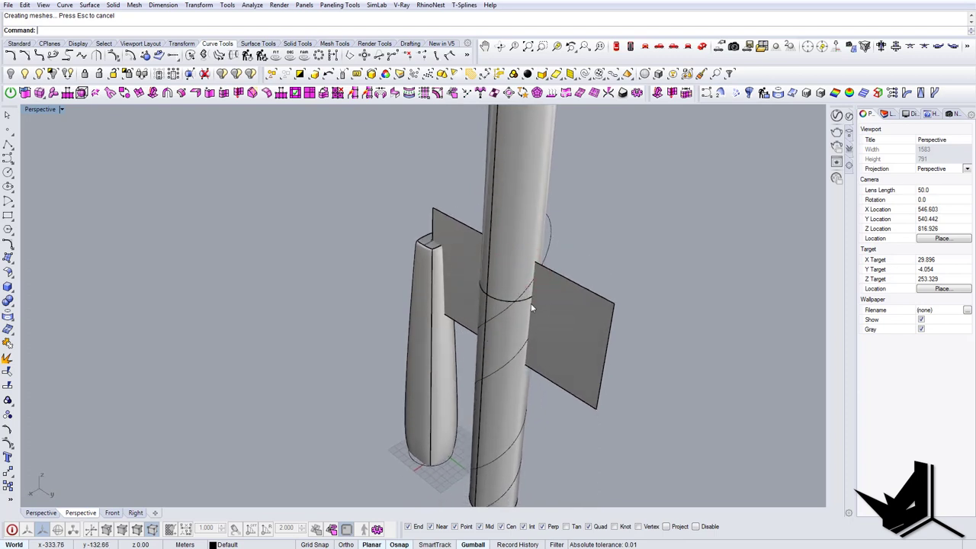
pyautogui.press('Return')
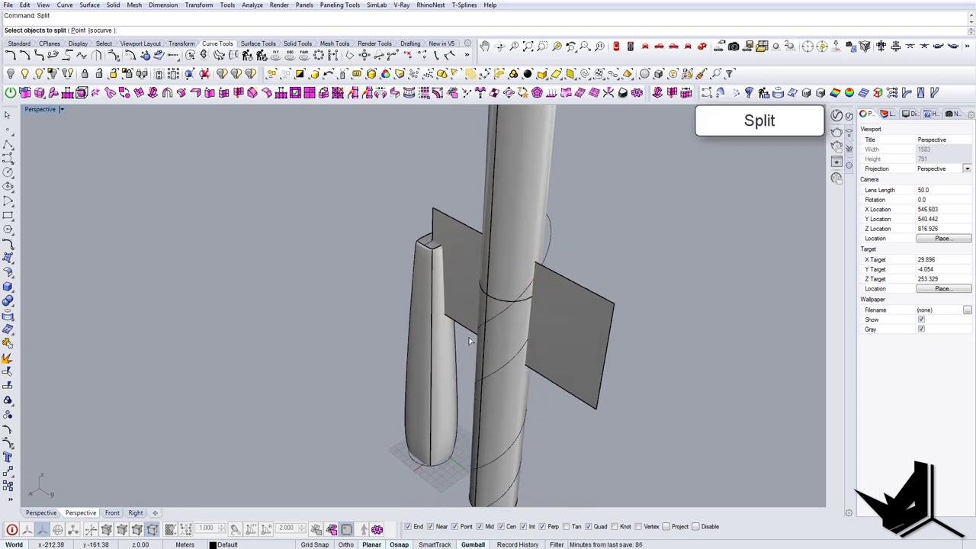
pyautogui.click(510, 393)
pyautogui.press('Escape')
pyautogui.moveTo(499, 393); pyautogui.dragTo(504, 412, button='right')
pyautogui.click(474, 419)
pyautogui.press('Return')
pyautogui.press('Escape')
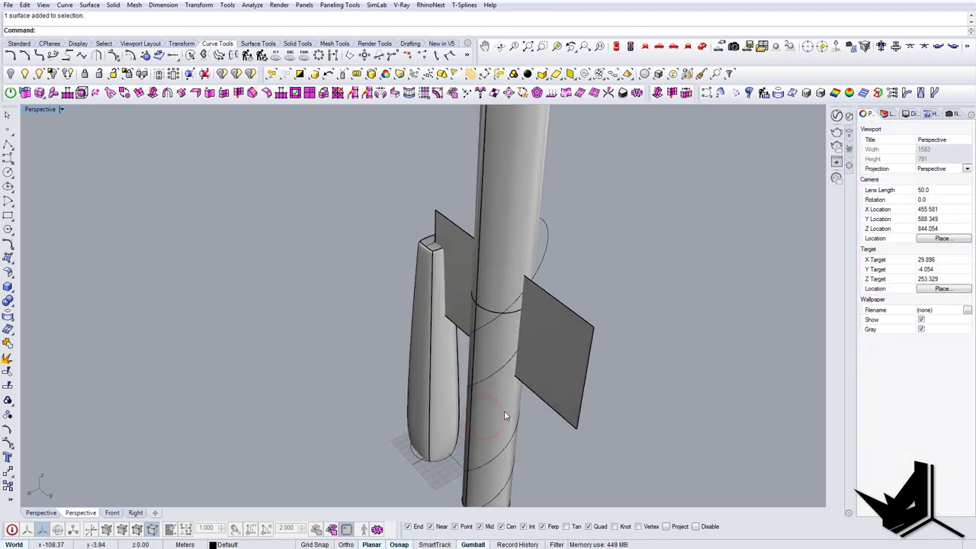
# Split the lower cylinder using the two helix curves as cutting objects
pyautogui.write('Split')
pyautogui.press('Return')
pyautogui.click(483, 406)
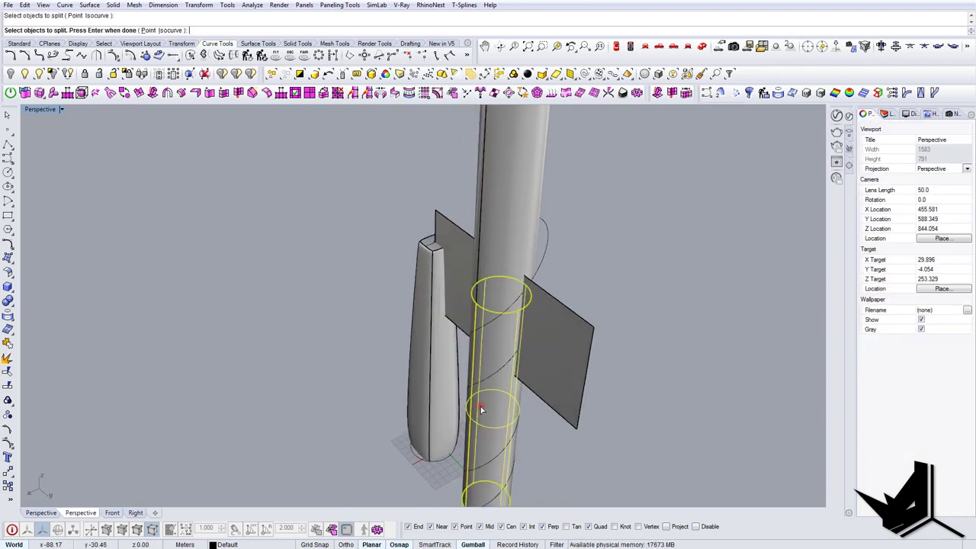
pyautogui.moveTo(484, 406); pyautogui.dragTo(509, 366, button='right')
pyautogui.press('Return')
pyautogui.click(508, 366)
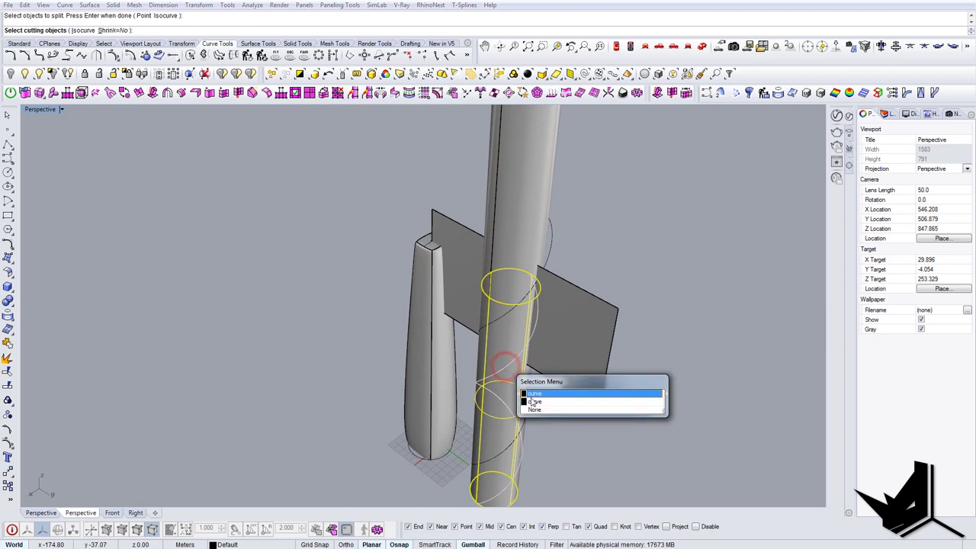
pyautogui.click(534, 392)
pyautogui.click(506, 313)
pyautogui.moveTo(506, 313); pyautogui.dragTo(434, 308, button='right')
# Delete the surplus lower-cylinder piece between the helix cuts, keeping the spiral band
pyautogui.click(498, 333)
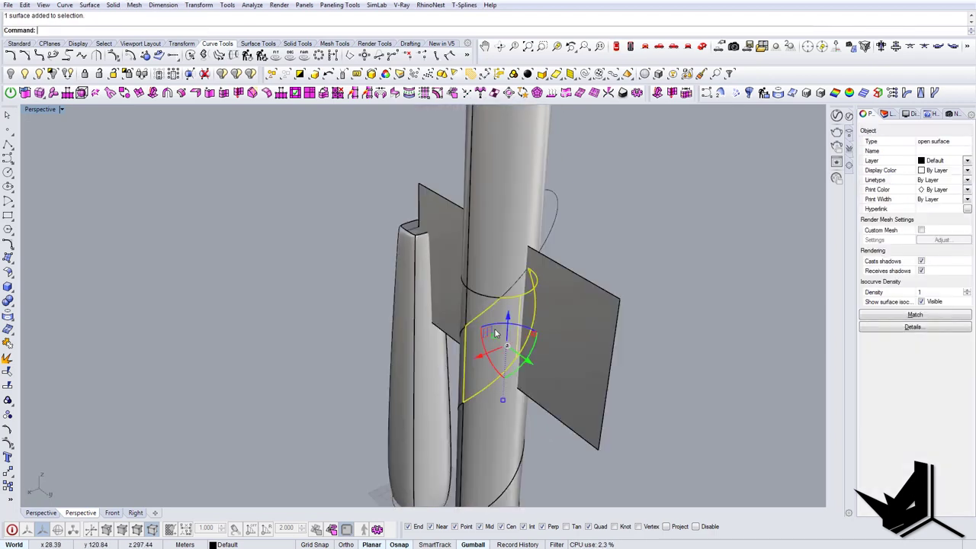
pyautogui.moveTo(498, 334); pyautogui.dragTo(526, 280, button='right')
pyautogui.press('Escape')
pyautogui.click(518, 279)
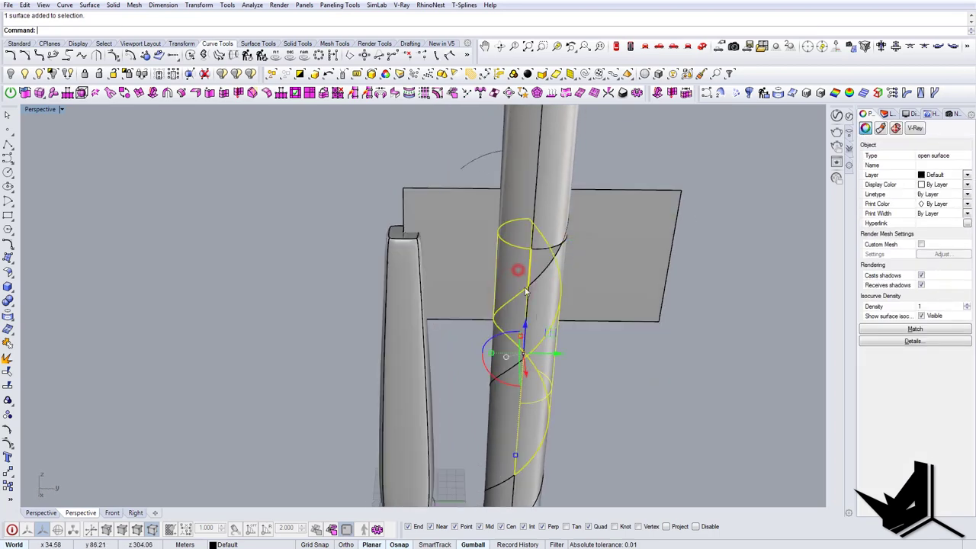
pyautogui.moveTo(538, 316); pyautogui.dragTo(426, 319, button='right')
pyautogui.press('Delete')
pyautogui.click(414, 242)
pyautogui.press('Escape')
# Copy the extended helix sideways and extrude it horizontally through the cylinders as a helical cutting surface
pyautogui.moveTo(414, 244); pyautogui.dragTo(443, 302, button='right')
pyautogui.scroll(5, 444, 304)
pyautogui.click(489, 251)
pyautogui.moveTo(489, 251); pyautogui.dragTo(514, 318, button='right')
pyautogui.moveTo(509, 342); pyautogui.dragTo(410, 316)
pyautogui.press('Escape')
pyautogui.moveTo(409, 315); pyautogui.dragTo(503, 288, button='right')
pyautogui.scroll(2, 502, 288)
# Split the upper cylinder with the horizontally extruded helix surface
pyautogui.write('Split')
pyautogui.press('Return')
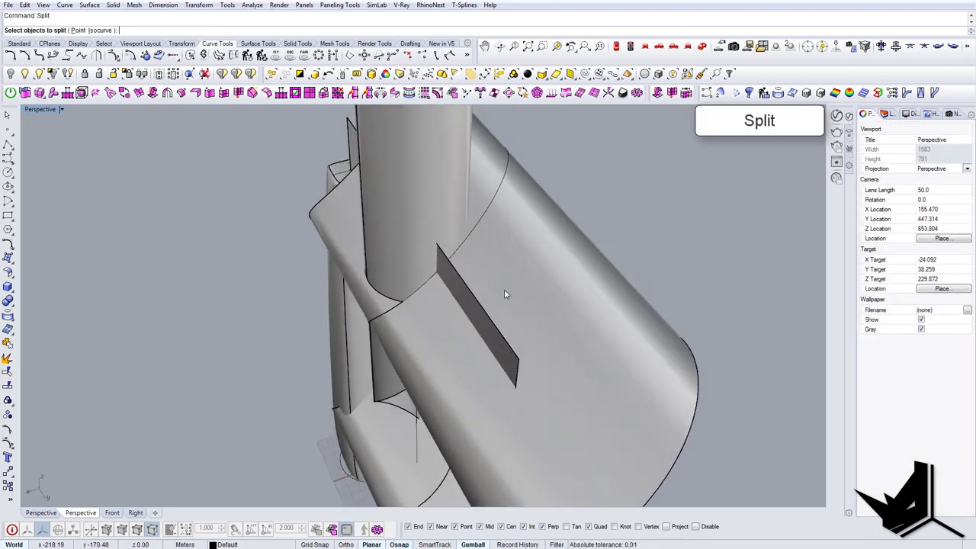
pyautogui.click(400, 194)
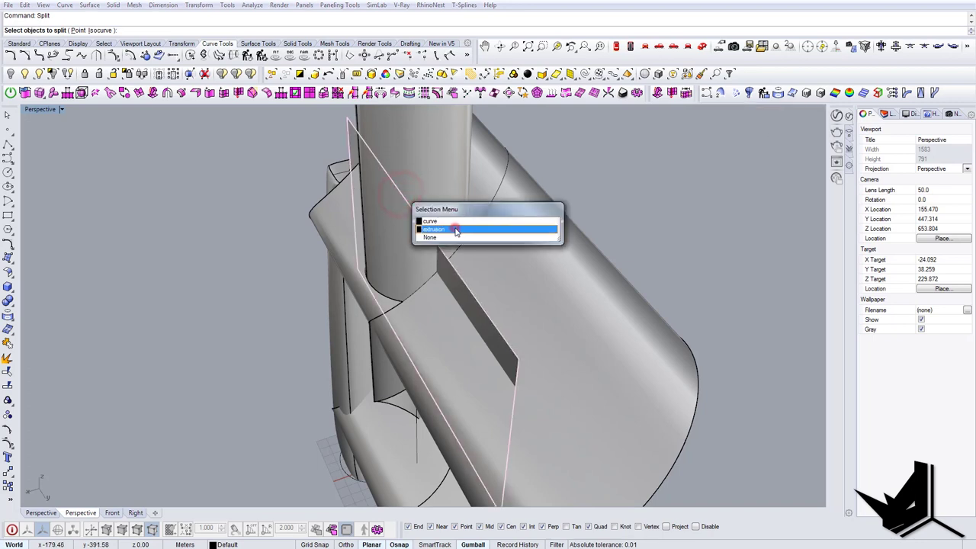
pyautogui.click(456, 230)
pyautogui.moveTo(456, 230); pyautogui.dragTo(480, 292, button='right')
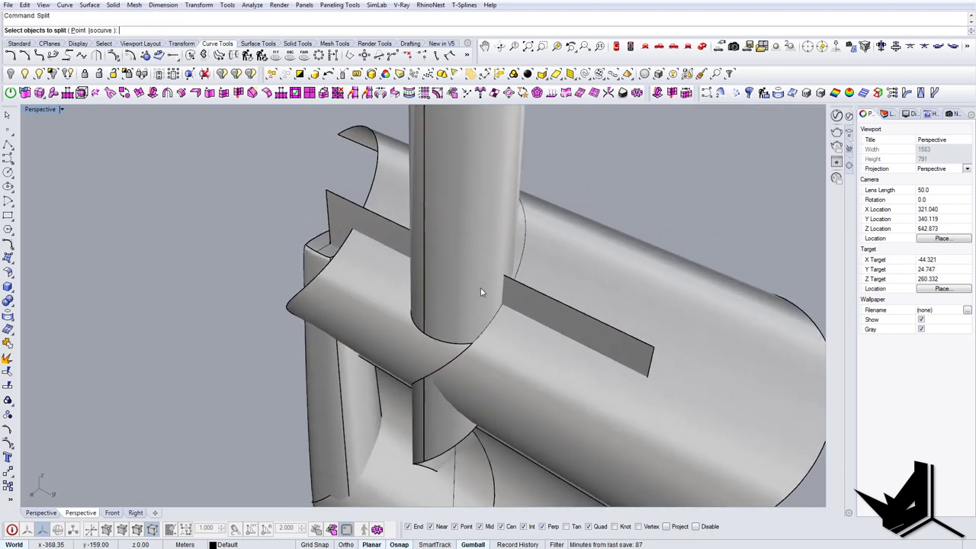
pyautogui.scroll(-4, 481, 289)
pyautogui.click(494, 158)
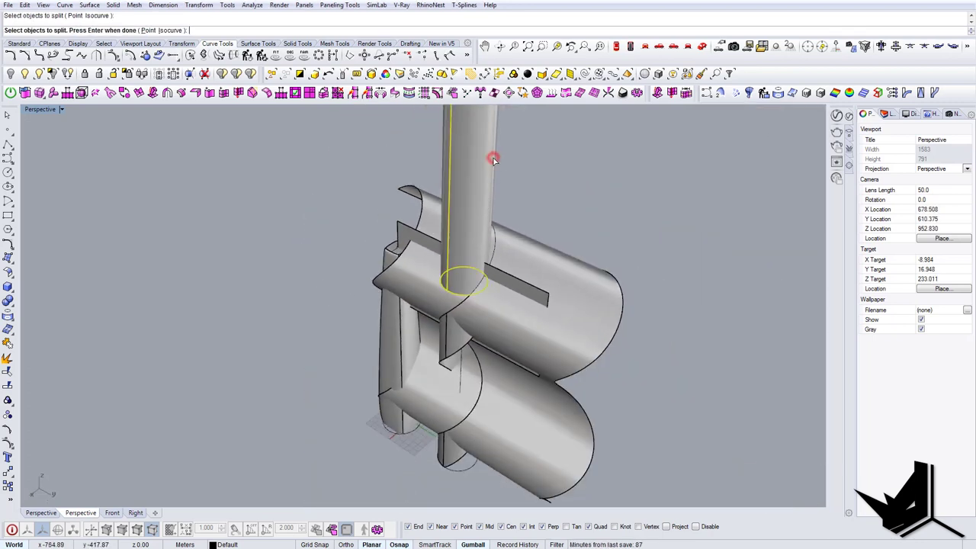
pyautogui.press('Return')
pyautogui.click(570, 275)
pyautogui.press('Return')
# Delete the upper-cylinder part above the helical cut and remove the extruded helix surface
pyautogui.click(473, 220)
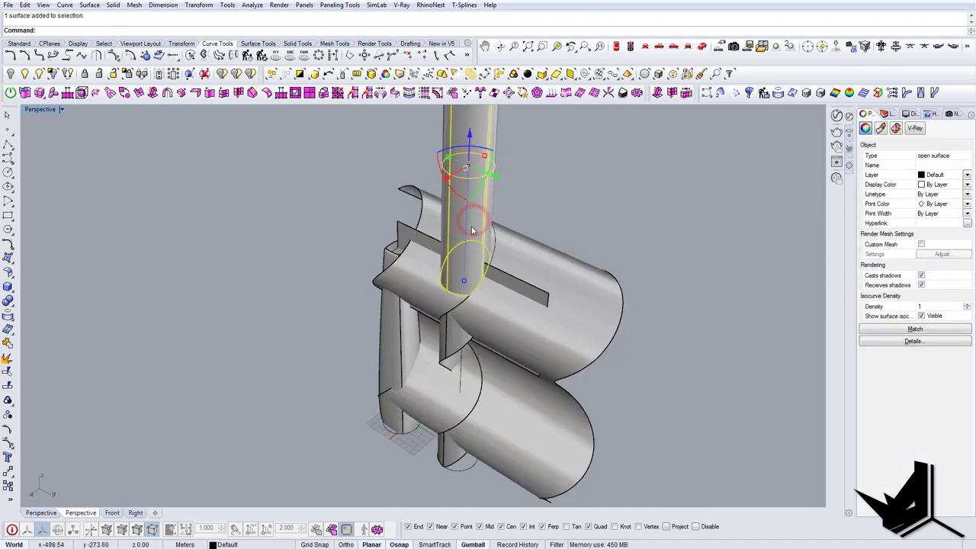
pyautogui.press('Delete')
pyautogui.moveTo(463, 222); pyautogui.dragTo(470, 288, button='right')
pyautogui.scroll(5, 464, 292)
pyautogui.click(455, 297)
pyautogui.press('Escape')
# Split the remaining upper-cylinder piece with the vertical plane and delete the surplus part
pyautogui.write('Sp')
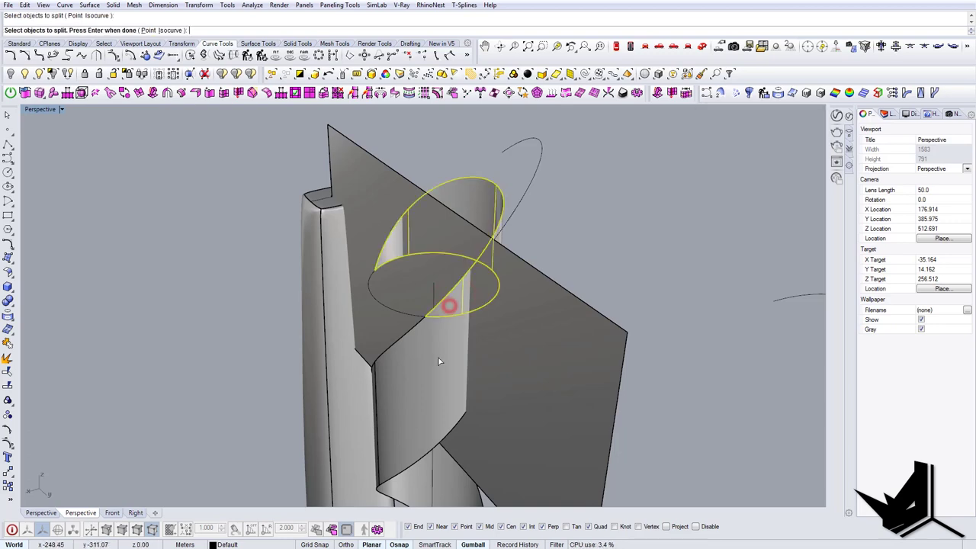
pyautogui.moveTo(539, 355); pyautogui.dragTo(305, 290, button='right')
pyautogui.click(405, 290)
pyautogui.press('Delete')
# Delete the leftover surplus geometry around the upper band, including the vertical cutting plane
pyautogui.click(349, 251)
pyautogui.click(337, 265)
pyautogui.press('Delete')
pyautogui.moveTo(351, 226); pyautogui.dragTo(480, 248, button='right')
pyautogui.click(329, 206)
pyautogui.press('Delete')
# Select all surface pieces of the spiral band from top to base and join them into one polysurface
pyautogui.scroll(-7, 330, 206)
pyautogui.scroll(10, 460, 214)
pyautogui.click(461, 214)
pyautogui.scroll(-5, 452, 295)
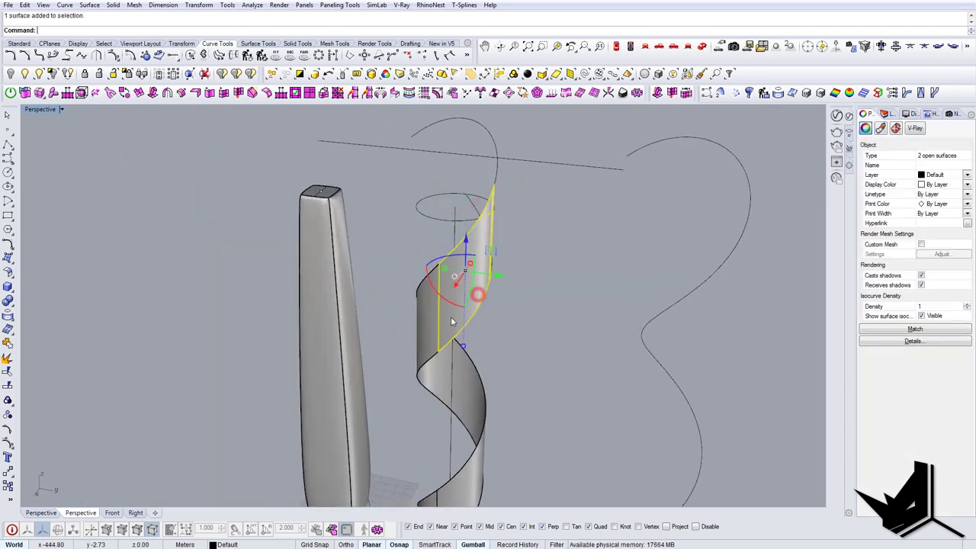
pyautogui.moveTo(431, 357); pyautogui.dragTo(558, 381, button='right')
pyautogui.scroll(4, 465, 400)
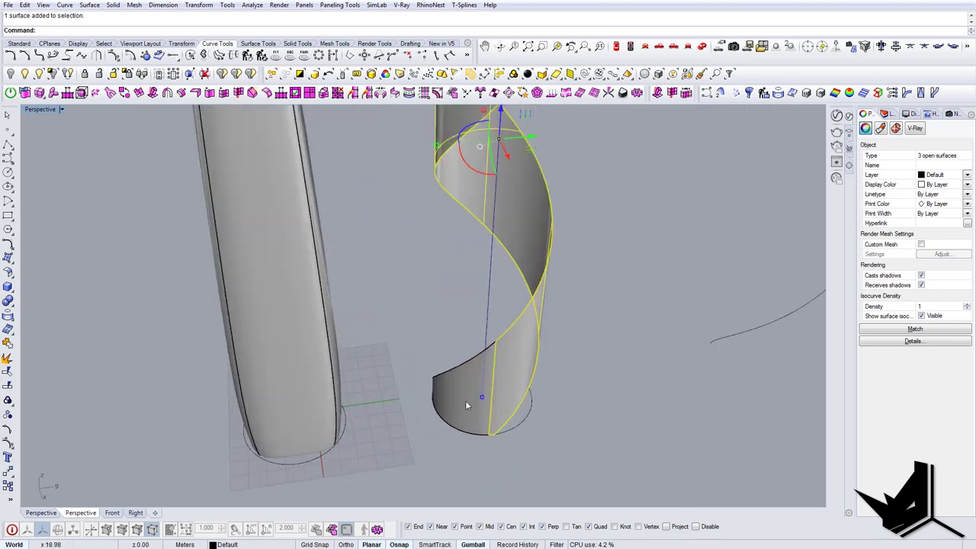
pyautogui.keyDown('shift'); pyautogui.click(465, 401); pyautogui.keyUp('shift')
pyautogui.moveTo(466, 402); pyautogui.dragTo(530, 446, button='right')
pyautogui.write('join')
pyautogui.press('Return')
# Switch the perspective viewport to Wireframe display and select the joined spiral band polysurface
pyautogui.keyDown('shift'); pyautogui.moveTo(492, 288); pyautogui.dragTo(392, 389, button='right'); pyautogui.keyUp('shift')
pyautogui.scroll(-6, 429, 382)
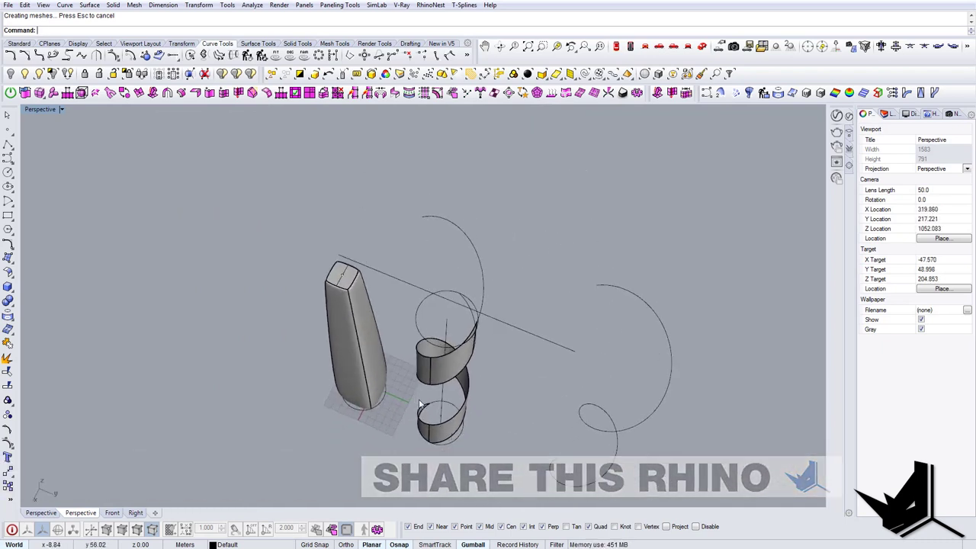
pyautogui.moveTo(423, 401); pyautogui.dragTo(457, 383, button='right')
pyautogui.scroll(4, 447, 362)
pyautogui.click(442, 355)
pyautogui.click(441, 355)
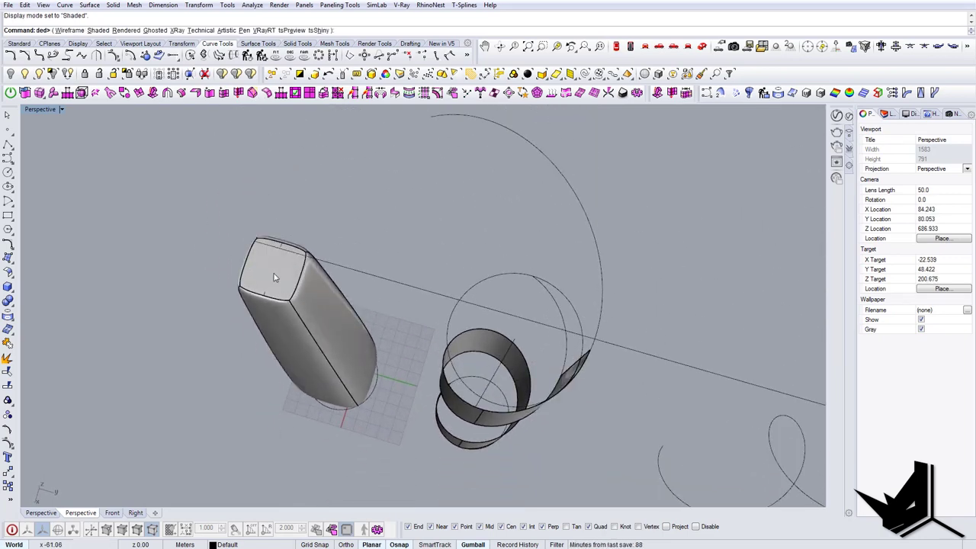
pyautogui.write('W')
pyautogui.press('Return')
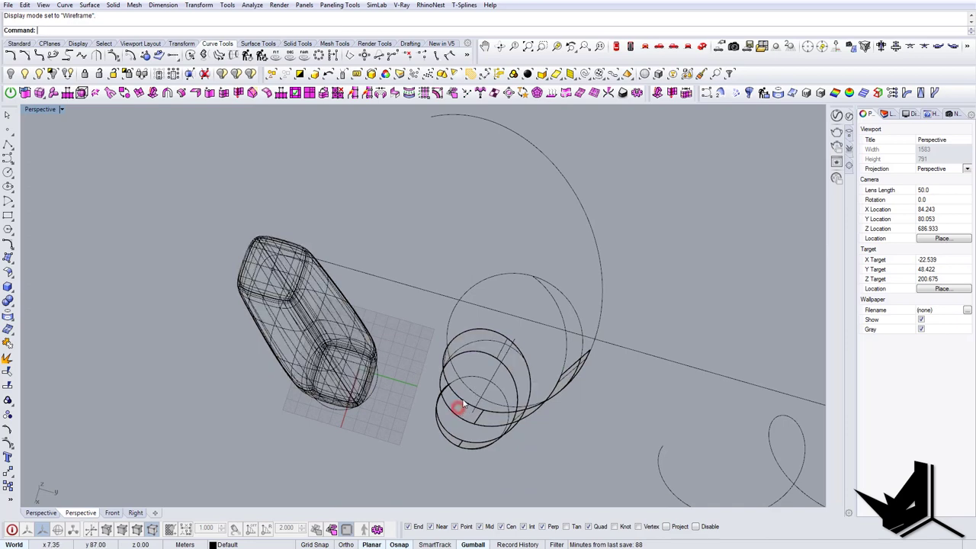
pyautogui.click(464, 402)
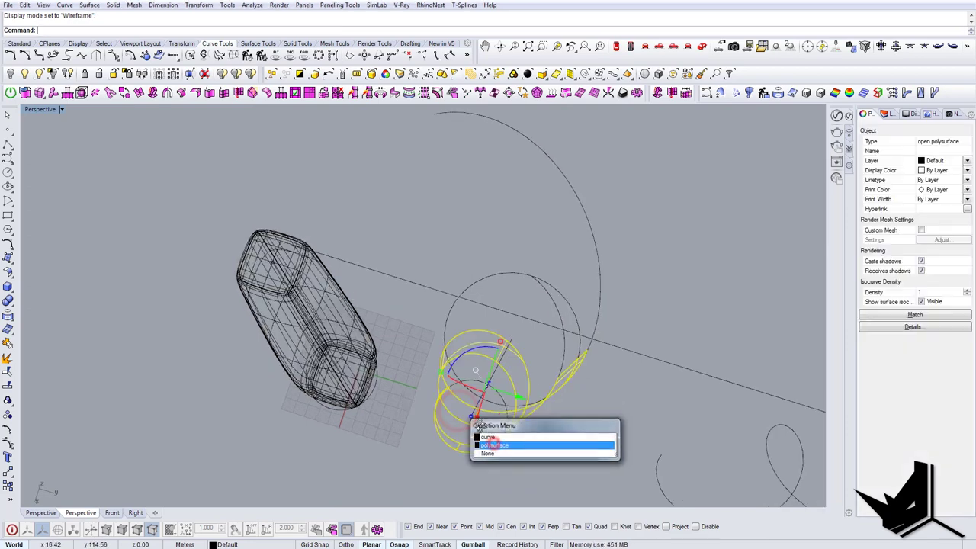
# Copy the joined spiral band polysurface from the top of its axis to the centre of the tower's top
pyautogui.click(494, 445)
pyautogui.write('C')
pyautogui.press('Return')
pyautogui.click(506, 340)
pyautogui.scroll(5, 262, 250)
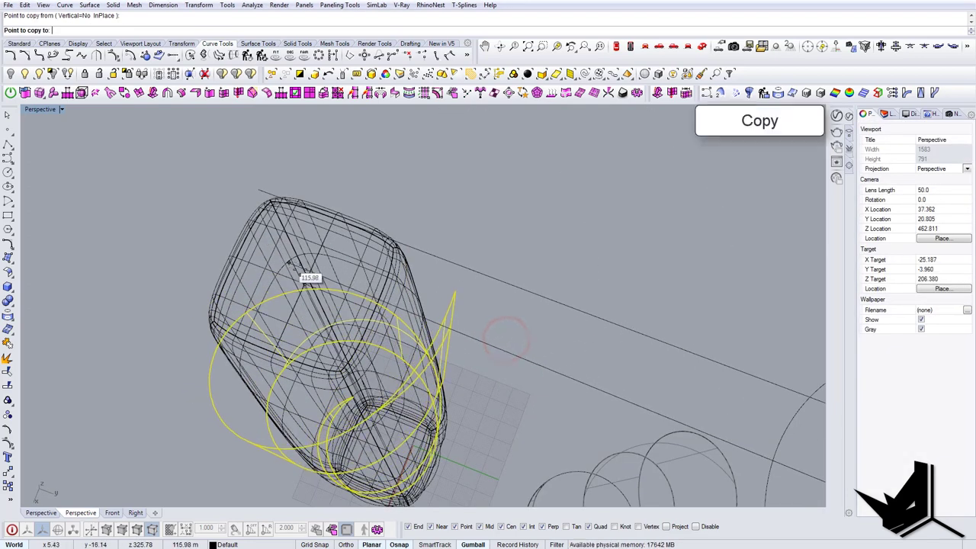
pyautogui.click(304, 285)
pyautogui.press('Return')
# Switch the perspective viewport to Shaded display
pyautogui.scroll(-5, 304, 285)
pyautogui.press('Escape')
pyautogui.write('S')
pyautogui.moveTo(304, 285)
pyautogui.mouseDown(button='right')
pyautogui.moveTo(322, 280)
pyautogui.moveTo(347, 321)
pyautogui.moveTo(382, 245)
pyautogui.mouseUp(button='right')
pyautogui.press('Return')
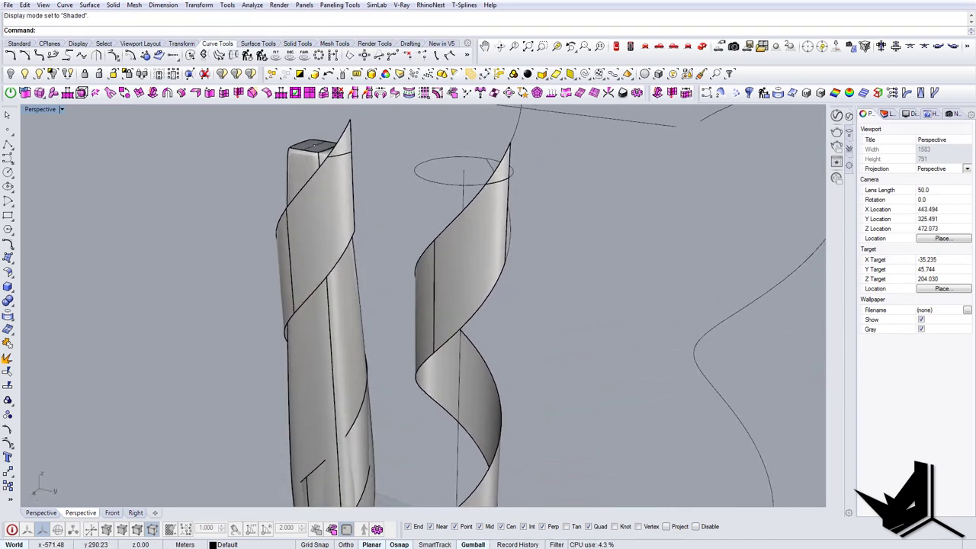
# Compare the band wrapped around the tower with the reference skyscraper image
pyautogui.moveTo(975, 263); pyautogui.dragTo(650, 150)
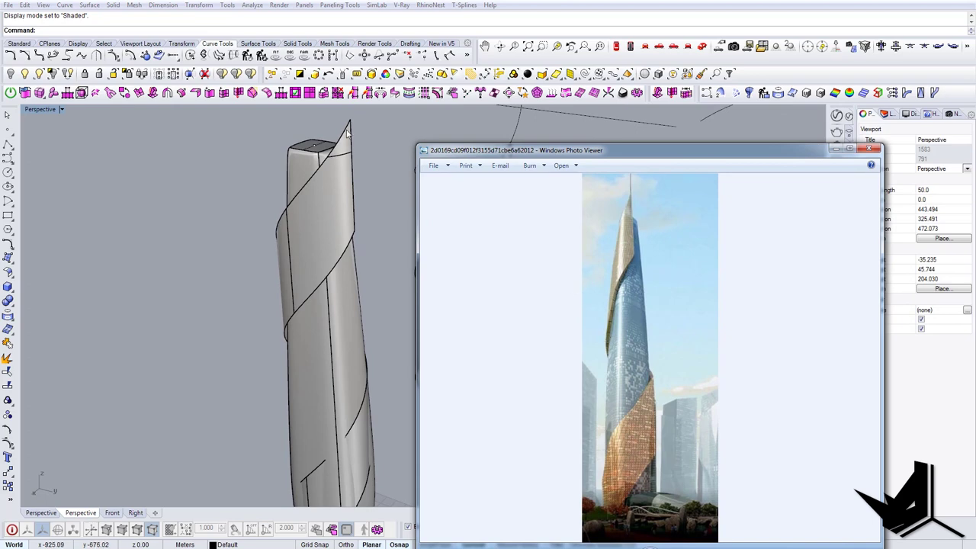
pyautogui.moveTo(351, 369); pyautogui.dragTo(359, 407, button='right')
pyautogui.hotkey('alt', 'Tab')
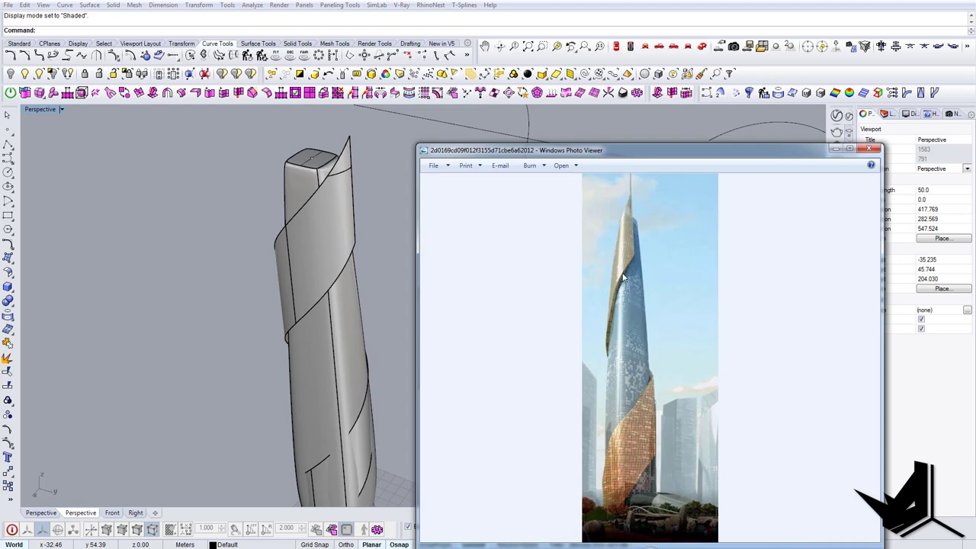
pyautogui.moveTo(643, 150); pyautogui.dragTo(975, 290)
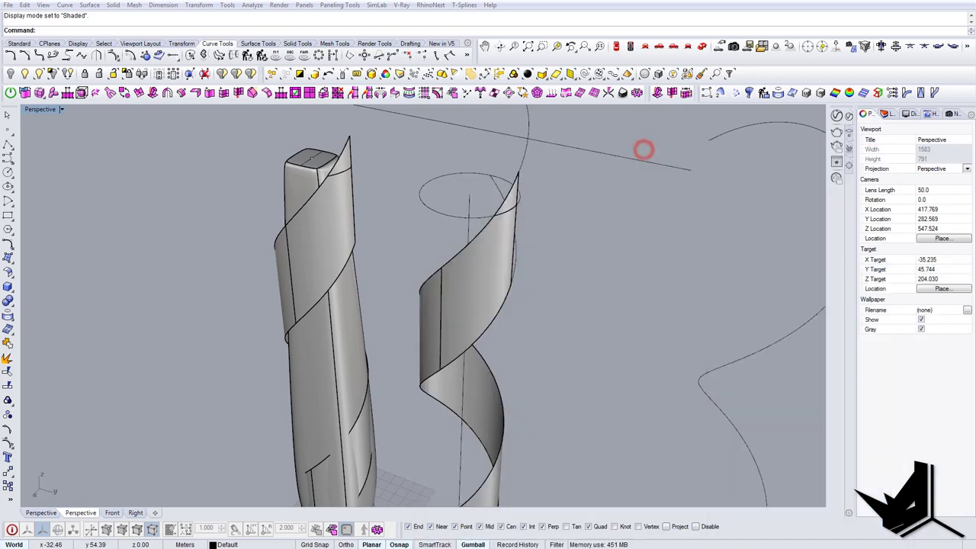
# Delete the copy of the spiral band wrapped around the tower
pyautogui.moveTo(404, 229); pyautogui.dragTo(408, 254, button='right')
pyautogui.scroll(-9, 450, 286)
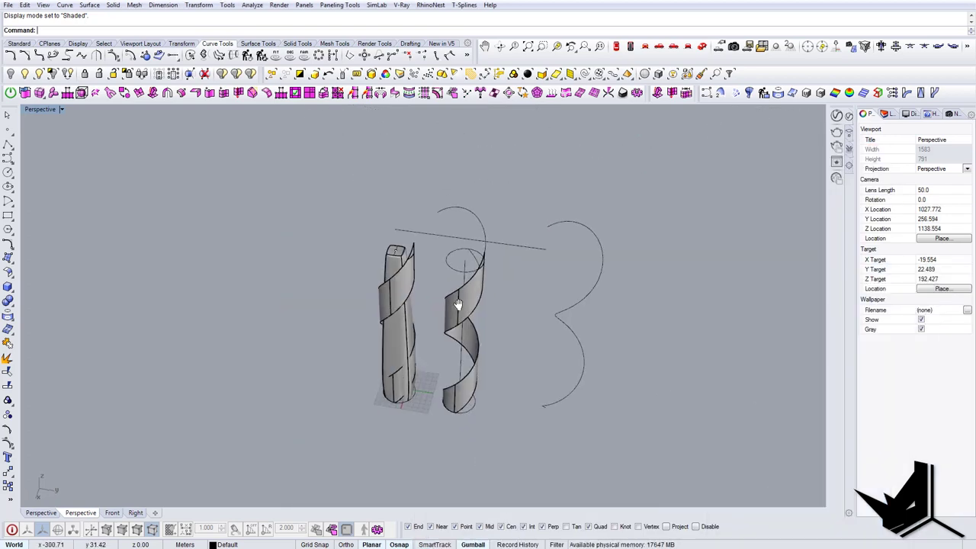
pyautogui.moveTo(462, 316); pyautogui.dragTo(427, 259, button='right')
pyautogui.scroll(11, 411, 267)
pyautogui.click(458, 267)
pyautogui.scroll(-5, 458, 267)
pyautogui.press('Delete')
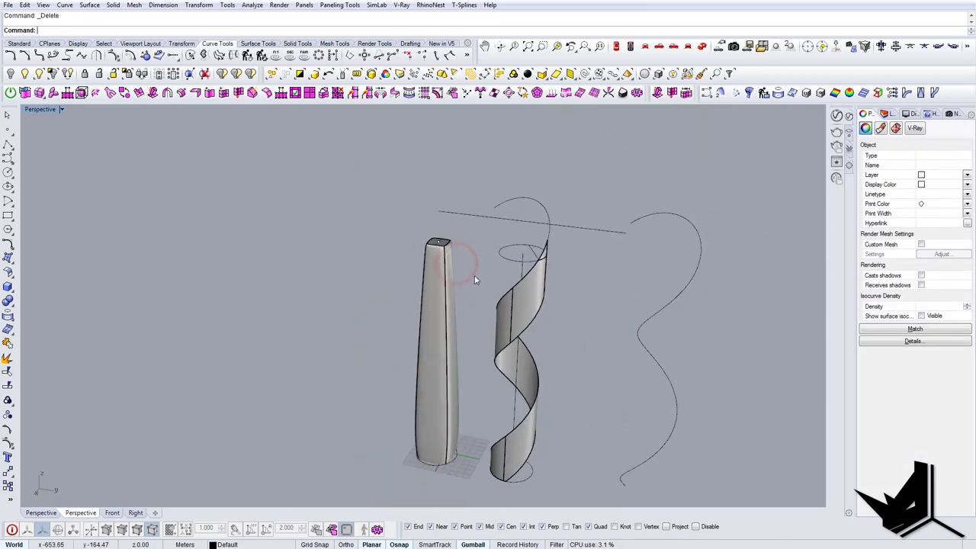
# Try to offset the free-standing spiral band outward by 5 m as a solid
pyautogui.moveTo(443, 273); pyautogui.dragTo(433, 316, button='right')
pyautogui.scroll(5, 512, 347)
pyautogui.click(523, 353)
pyautogui.moveTo(513, 347); pyautogui.dragTo(451, 326, button='right')
pyautogui.press('Escape')
pyautogui.scroll(5, 399, 313)
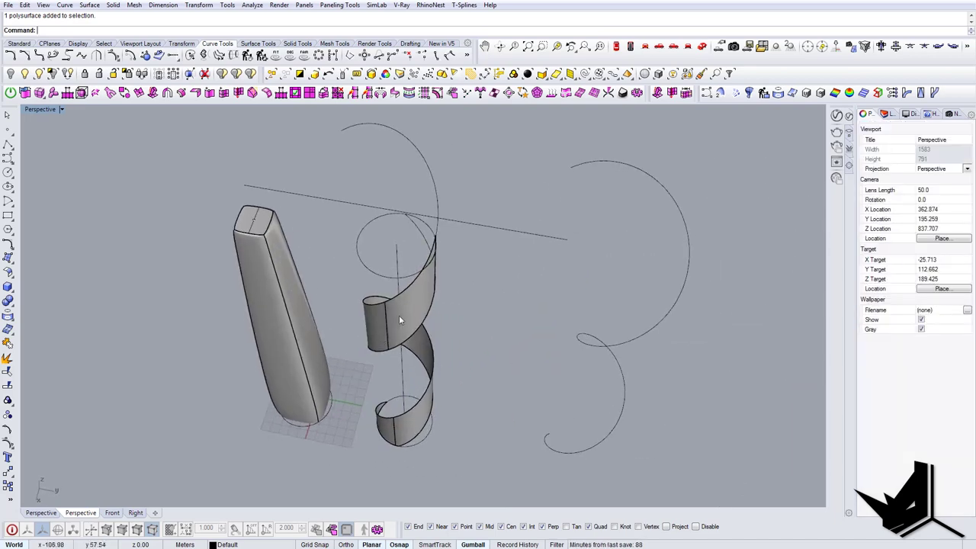
pyautogui.click(400, 314)
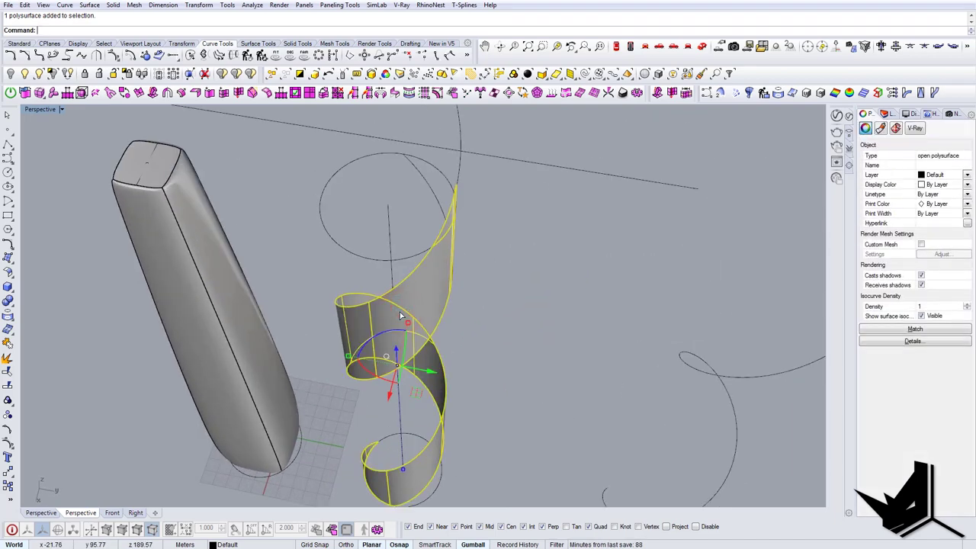
pyautogui.press('Escape')
pyautogui.click(400, 314)
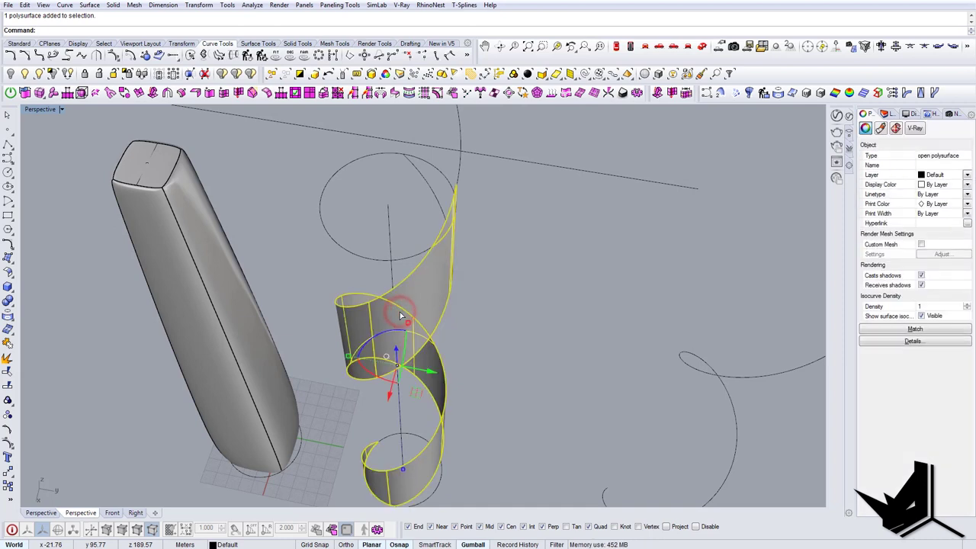
pyautogui.press('Return')
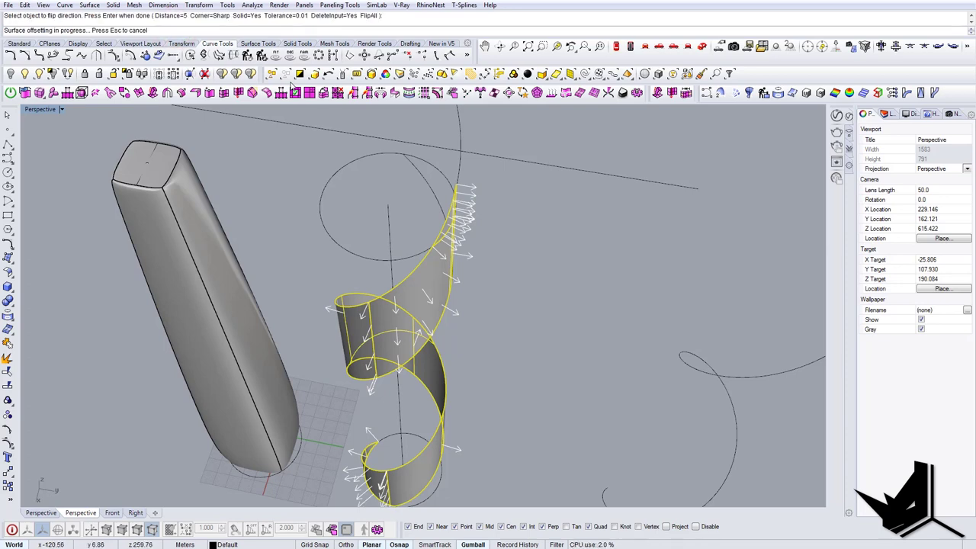
pyautogui.press('Return')
pyautogui.moveTo(410, 338)
pyautogui.mouseDown(button='right')
pyautogui.moveTo(414, 370)
pyautogui.moveTo(423, 341)
pyautogui.mouseUp(button='right')
pyautogui.hotkey('ctrl', 'z')
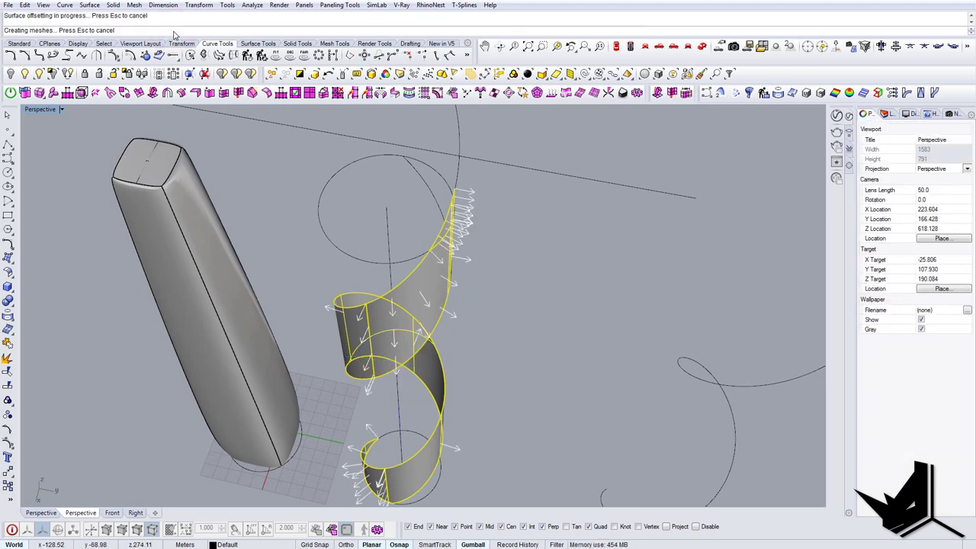
# Extract the outer faces of the thickened spiral band and join them into one polysurface
pyautogui.moveTo(392, 386); pyautogui.dragTo(539, 321, button='right')
pyautogui.click(480, 356)
pyautogui.click(639, 273)
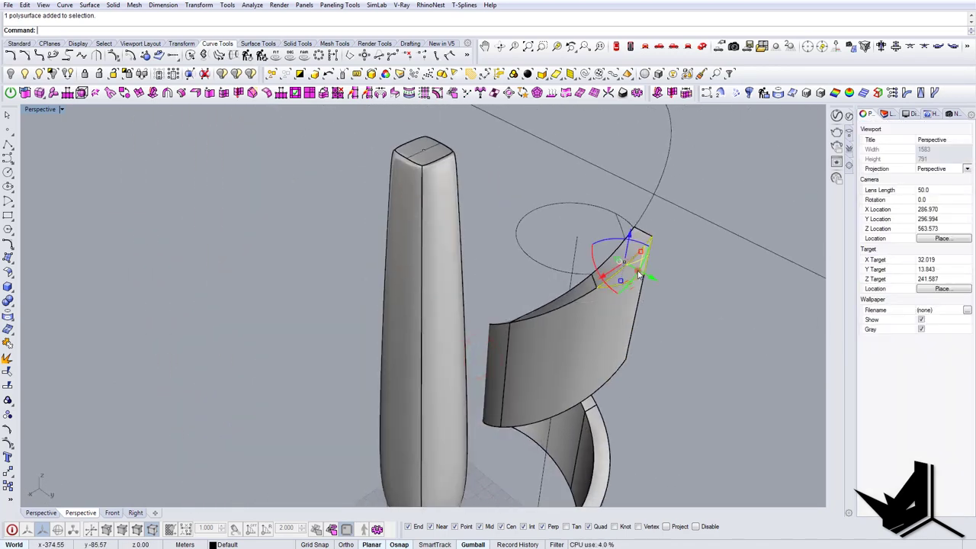
pyautogui.moveTo(496, 367); pyautogui.dragTo(433, 376, button='right')
pyautogui.moveTo(379, 389); pyautogui.dragTo(346, 370, button='right')
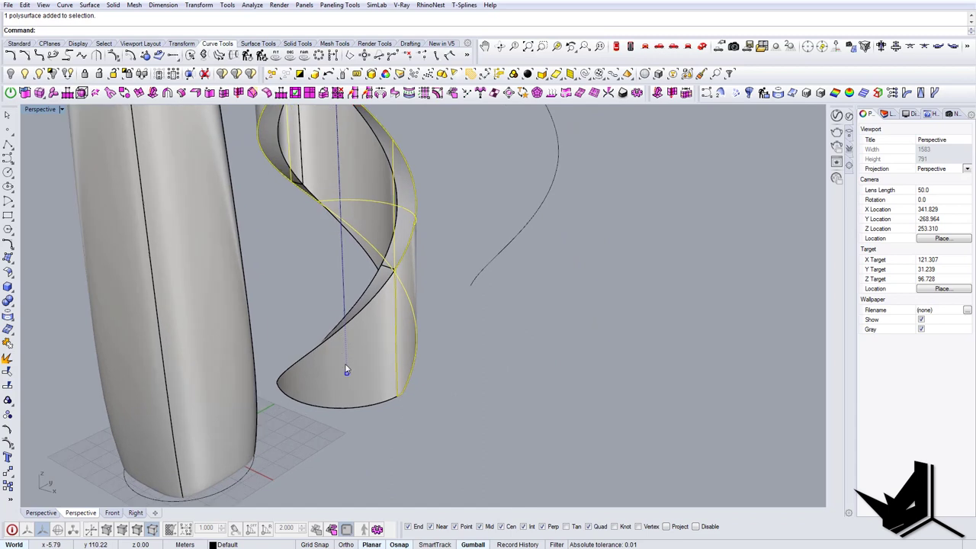
pyautogui.press('Return')
pyautogui.press('Escape')
# Delete the remaining faces of the thickened band, keeping only its joined outer surface
pyautogui.keyDown('shift'); pyautogui.moveTo(414, 270); pyautogui.dragTo(379, 419, button='right'); pyautogui.keyUp('shift')
pyautogui.click(387, 381)
pyautogui.press('Delete')
pyautogui.scroll(-5, 467, 412)
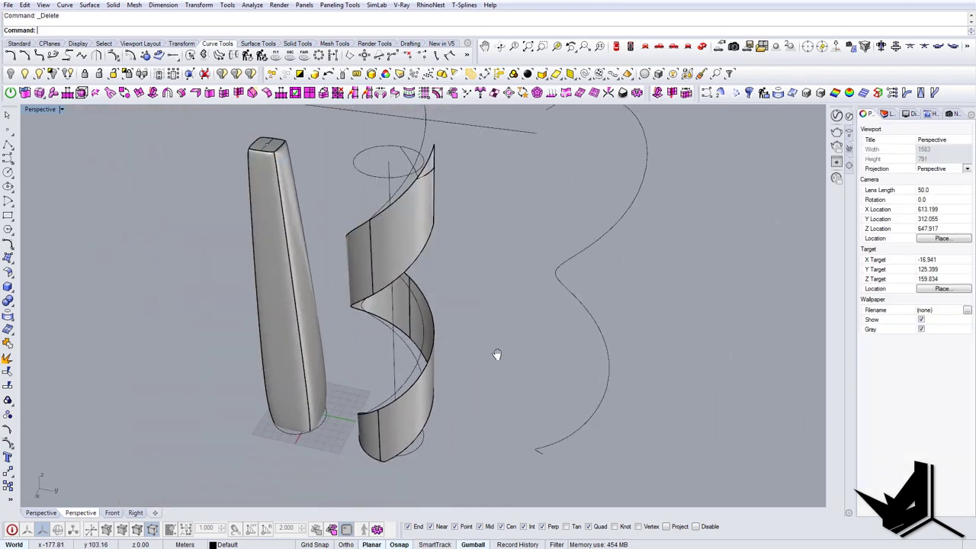
# Offset the outer spiral band surface as a solid with OffsetSrf, flipping the direction toward the spiral's axis
pyautogui.moveTo(525, 357); pyautogui.dragTo(499, 370, button='right')
pyautogui.scroll(5, 476, 281)
pyautogui.click(478, 281)
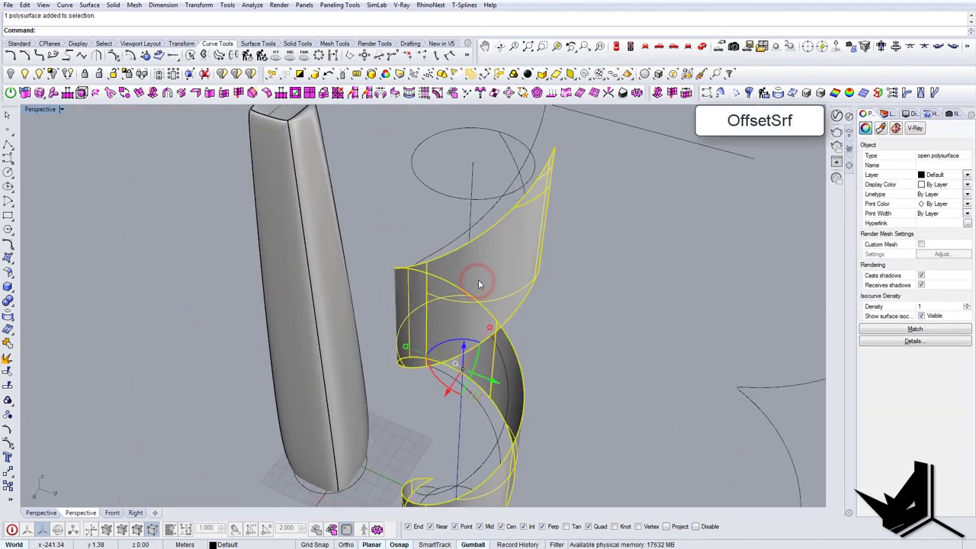
pyautogui.press('Return')
pyautogui.write('F')
pyautogui.press('Return')
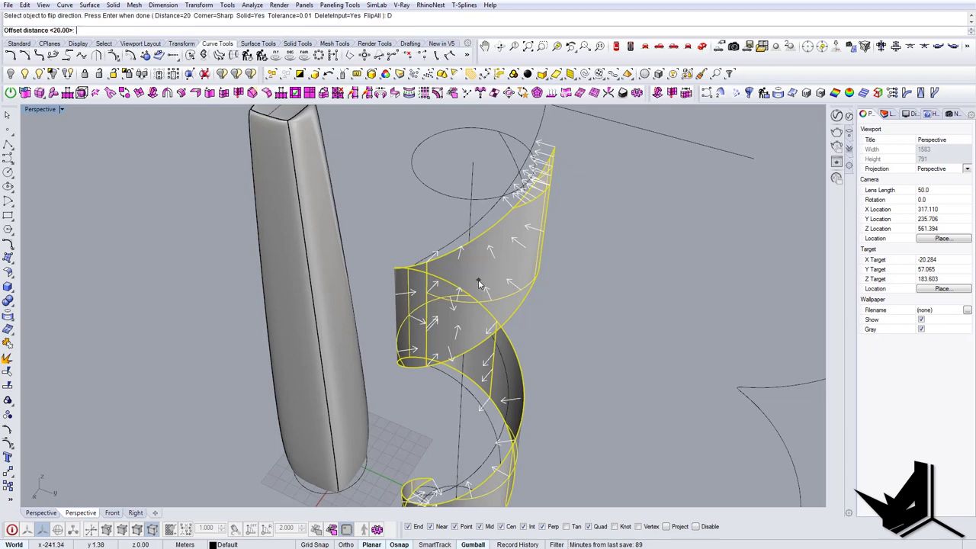
pyautogui.press('Return')
pyautogui.moveTo(506, 281); pyautogui.dragTo(389, 251, button='right')
pyautogui.click(491, 325)
pyautogui.press('Escape')
# Extract the side faces of the tower body with ExtractSrf, leaving out the top and bottom caps
pyautogui.keyDown('shift'); pyautogui.moveTo(389, 251); pyautogui.dragTo(366, 269, button='right'); pyautogui.keyUp('shift')
pyautogui.write('ExtractSrf')
pyautogui.press('Return')
pyautogui.click(369, 235)
pyautogui.click(393, 222)
pyautogui.moveTo(393, 222); pyautogui.dragTo(434, 248, button='right')
pyautogui.click(434, 248)
pyautogui.moveTo(366, 261); pyautogui.dragTo(485, 256, button='right')
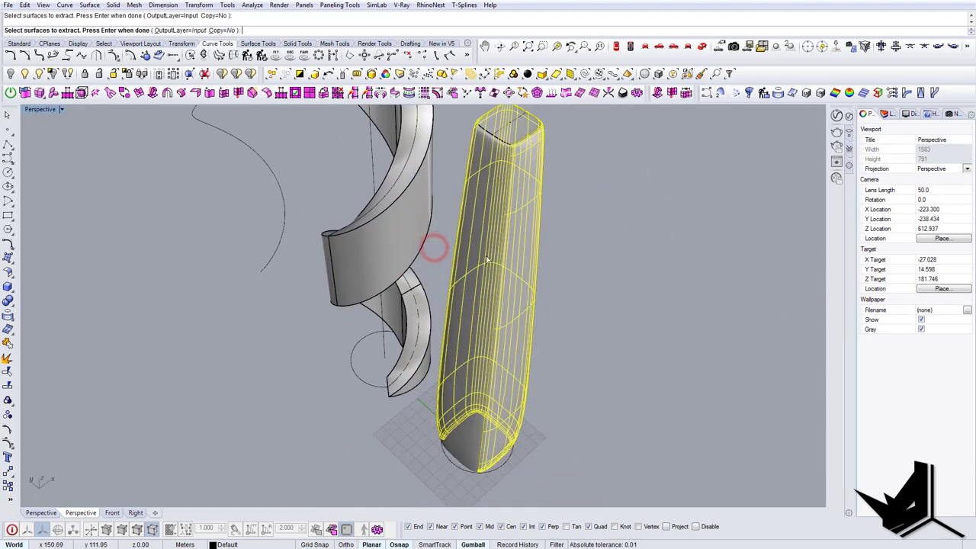
pyautogui.click(463, 404)
pyautogui.press('Return')
# Select the extracted side faces all around the tower and join them into one polysurface
pyautogui.moveTo(561, 374); pyautogui.dragTo(353, 343, button='right')
pyautogui.click(394, 279)
pyautogui.moveTo(394, 279); pyautogui.dragTo(356, 260, button='right')
pyautogui.keyDown('shift'); pyautogui.click(364, 214); pyautogui.keyUp('shift')
pyautogui.moveTo(364, 214); pyautogui.dragTo(376, 232, button='right')
pyautogui.keyDown('shift'); pyautogui.click(403, 243); pyautogui.keyUp('shift')
pyautogui.keyDown('shift'); pyautogui.click(485, 220); pyautogui.keyUp('shift')
pyautogui.write('Join')
pyautogui.press('Return')
pyautogui.press('Escape')
# Try to offset the joined tower side faces outward as a solid with OffsetSrf
pyautogui.click(376, 232)
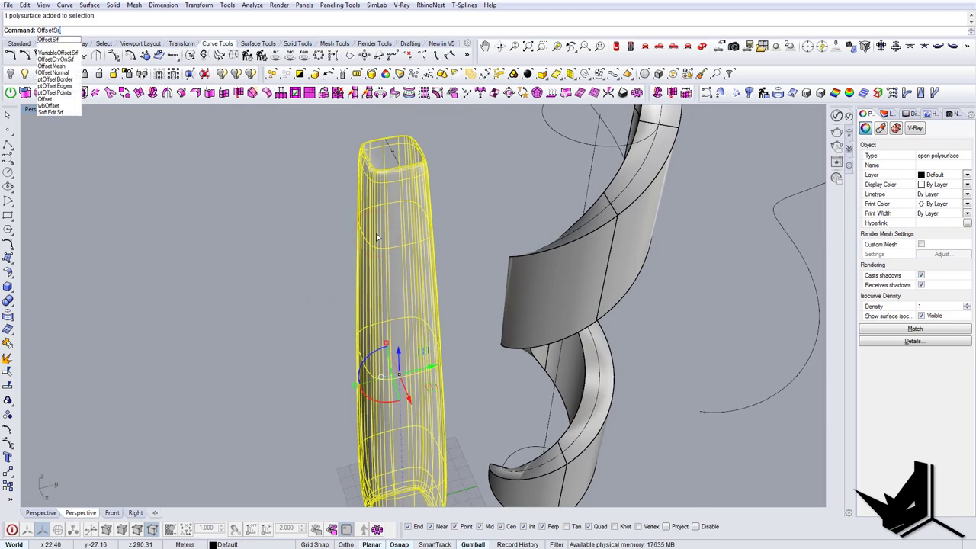
pyautogui.write('OffsetSr')
pyautogui.press('Return')
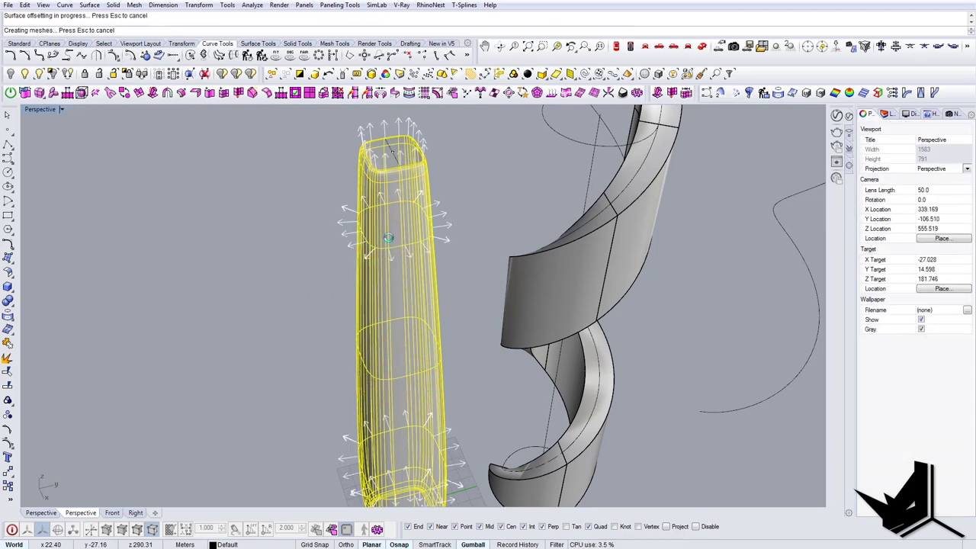
pyautogui.press('Escape')
pyautogui.scroll(3, 410, 231)
pyautogui.moveTo(409, 231); pyautogui.dragTo(303, 211, button='right')
pyautogui.click(303, 211)
pyautogui.press('Escape')
pyautogui.moveTo(348, 250); pyautogui.dragTo(422, 301, button='right')
pyautogui.click(321, 267)
pyautogui.hotkey('ctrl', 'z')
pyautogui.press('Escape')
# Duplicate the joined side-face polysurface in place, using a top corner of the tower as the reference point
pyautogui.click(525, 311)
pyautogui.click(422, 301)
pyautogui.scroll(3, 380, 283)
pyautogui.click(370, 279)
pyautogui.write('copy')
pyautogui.press('Return')
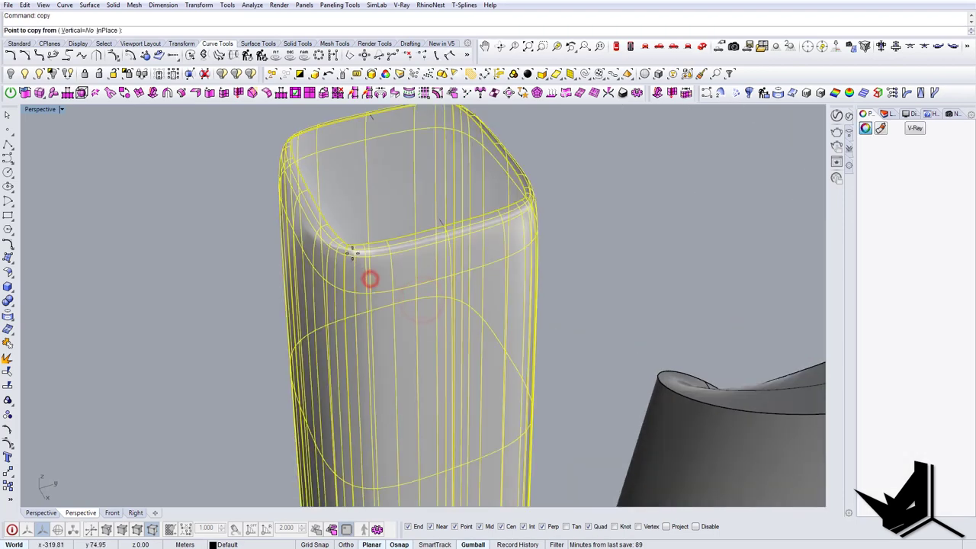
pyautogui.click(353, 254)
pyautogui.click(348, 246)
pyautogui.press('Return')
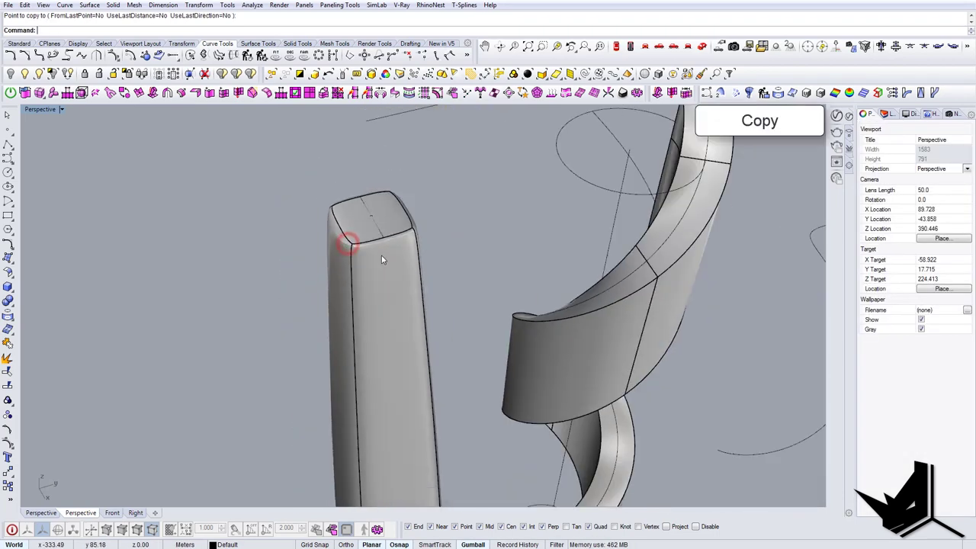
# Try to offset one of the overlapping tower shells outward by 8 m as a solid
pyautogui.moveTo(383, 260); pyautogui.dragTo(330, 253, button='right')
pyautogui.click(345, 265)
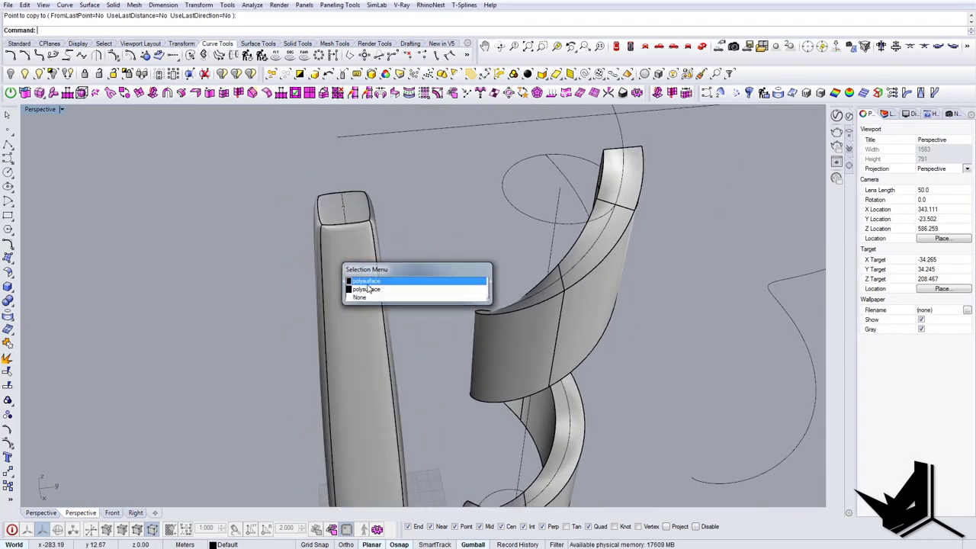
pyautogui.moveTo(371, 283); pyautogui.dragTo(358, 265, button='right')
pyautogui.click(358, 265)
pyautogui.click(386, 293)
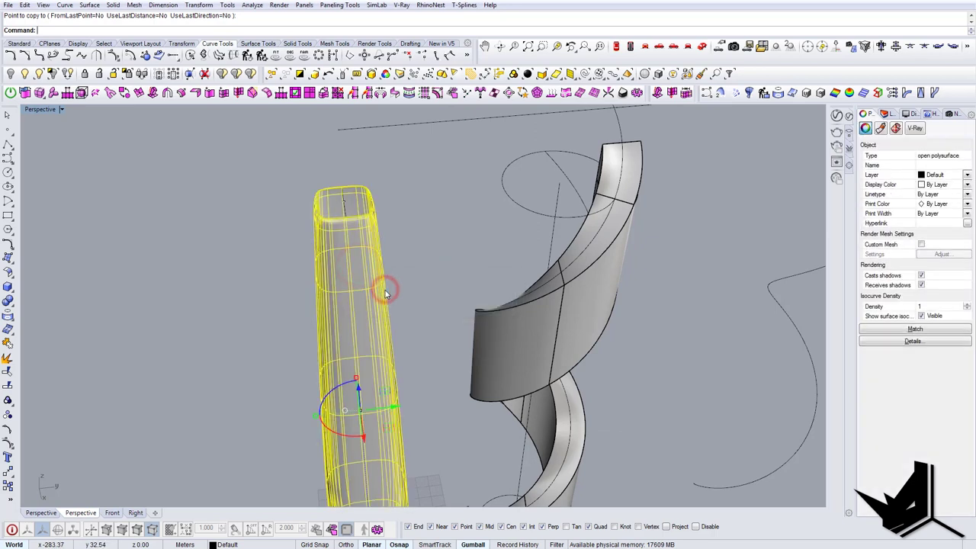
pyautogui.press('Return')
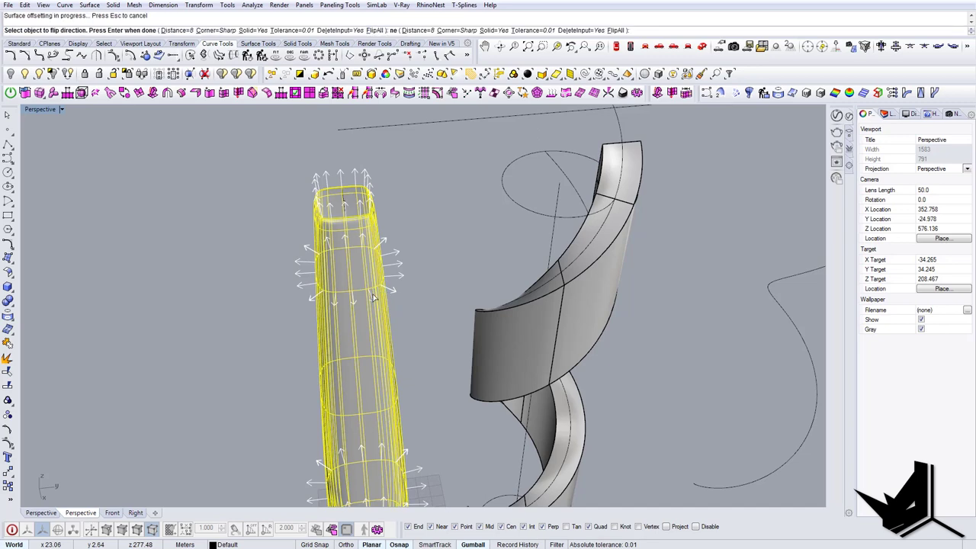
pyautogui.press('Return')
pyautogui.moveTo(336, 246); pyautogui.dragTo(353, 331, button='right')
pyautogui.click(337, 281)
pyautogui.press('Escape')
pyautogui.scroll(8, 353, 320)
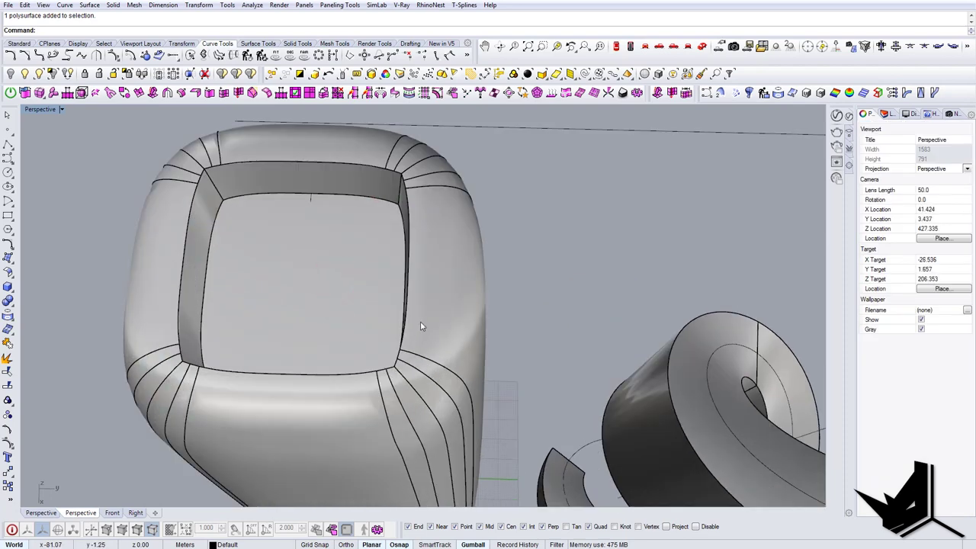
pyautogui.hotkey('ctrl', 'z')
# Offset one of the overlapping tower shells outward by 6 m as a solid
pyautogui.moveTo(420, 321); pyautogui.dragTo(436, 250, button='right')
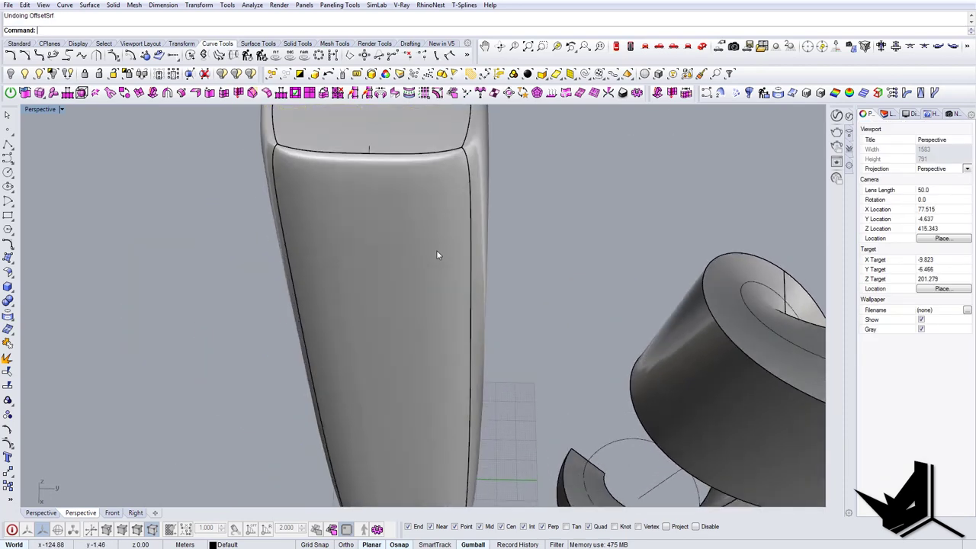
pyautogui.click(437, 253)
pyautogui.press('Return')
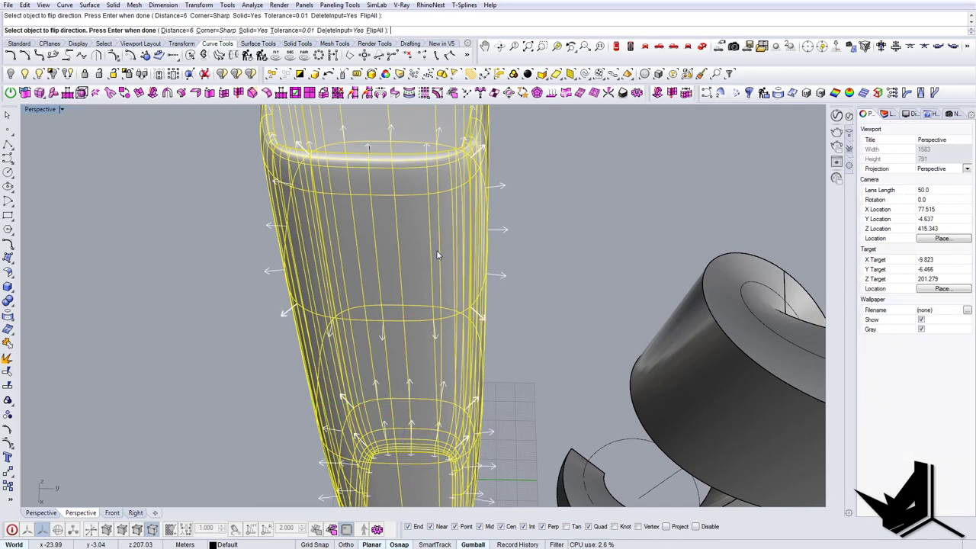
pyautogui.scroll(-11, 385, 263)
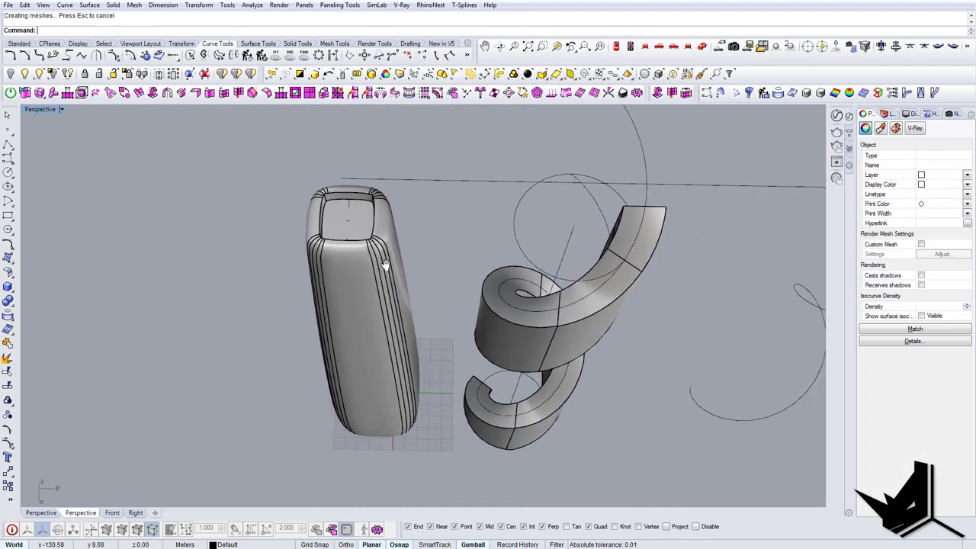
# Copy the solid spiral band from the centre of its top circle to the centre of the tower's top
pyautogui.scroll(3, 385, 263)
pyautogui.click(637, 373)
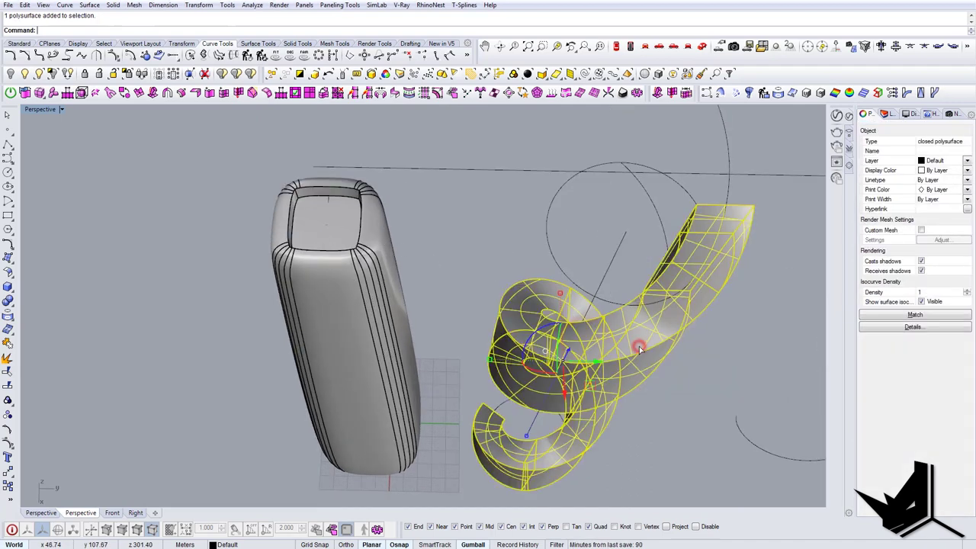
pyautogui.write('copy')
pyautogui.press('Return')
pyautogui.click(629, 230)
pyautogui.click(625, 230)
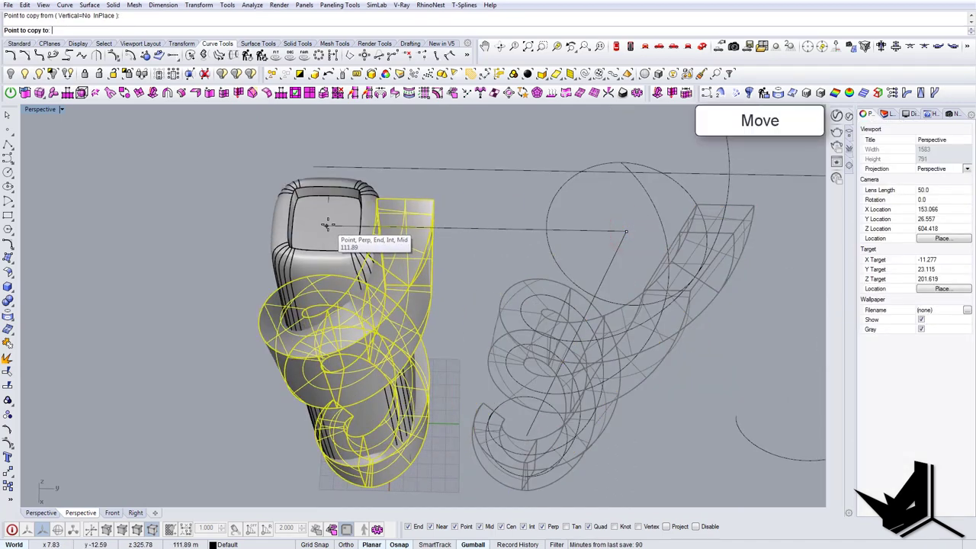
pyautogui.click(327, 225)
pyautogui.press('Return')
# Examine from several sides how the copied solid band intersects the tower and its offset shell
pyautogui.press('Escape')
pyautogui.scroll(-4, 388, 252)
pyautogui.moveTo(392, 257); pyautogui.dragTo(440, 338, button='right')
pyautogui.scroll(4, 379, 325)
pyautogui.click(378, 319)
pyautogui.click(452, 279)
pyautogui.press('Escape')
pyautogui.click(410, 335)
pyautogui.press('Escape')
pyautogui.click(461, 431)
pyautogui.press('Escape')
pyautogui.moveTo(461, 431); pyautogui.dragTo(407, 411, button='right')
pyautogui.click(463, 308)
pyautogui.press('Escape')
# Delete the copy of the solid spiral band around the tower
pyautogui.moveTo(463, 308); pyautogui.dragTo(427, 200, button='right')
pyautogui.click(312, 234)
pyautogui.scroll(3, 417, 290)
pyautogui.moveTo(312, 234); pyautogui.dragTo(497, 292, button='right')
pyautogui.press('Delete')
# Extract and join the outer faces of the free-standing solid band, and delete the rest of the solid
pyautogui.scroll(5, 511, 228)
pyautogui.scroll(-6, 473, 324)
pyautogui.moveTo(473, 324); pyautogui.dragTo(491, 294, button='right')
pyautogui.moveTo(429, 375); pyautogui.dragTo(402, 354, button='right')
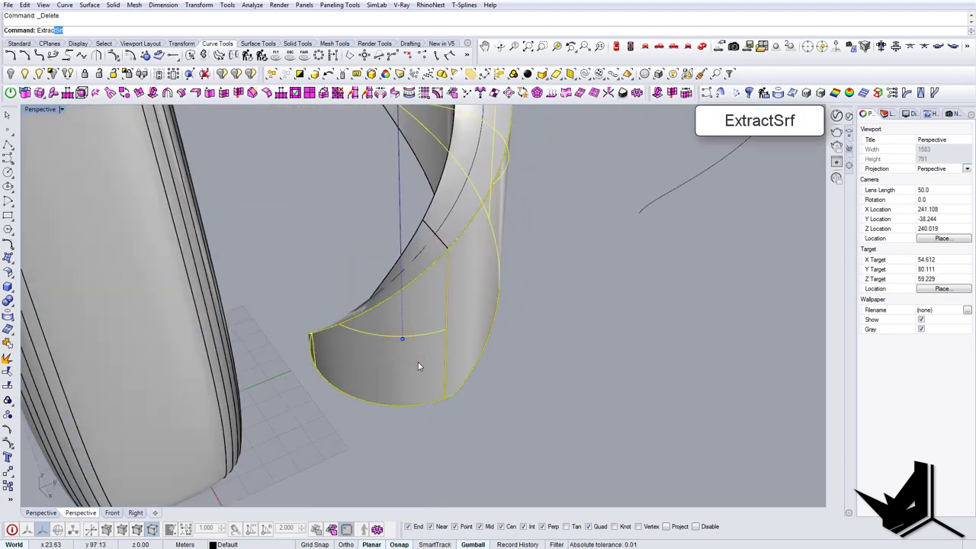
pyautogui.press('Return')
pyautogui.hotkey('ctrl', 'j')
pyautogui.click(424, 226)
pyautogui.press('Delete')
# Offset the joined outer band surface into a solid with OffsetSrf, using a new offset distance
pyautogui.moveTo(424, 226); pyautogui.dragTo(424, 390, button='right')
pyautogui.click(424, 391)
pyautogui.scroll(-5, 477, 413)
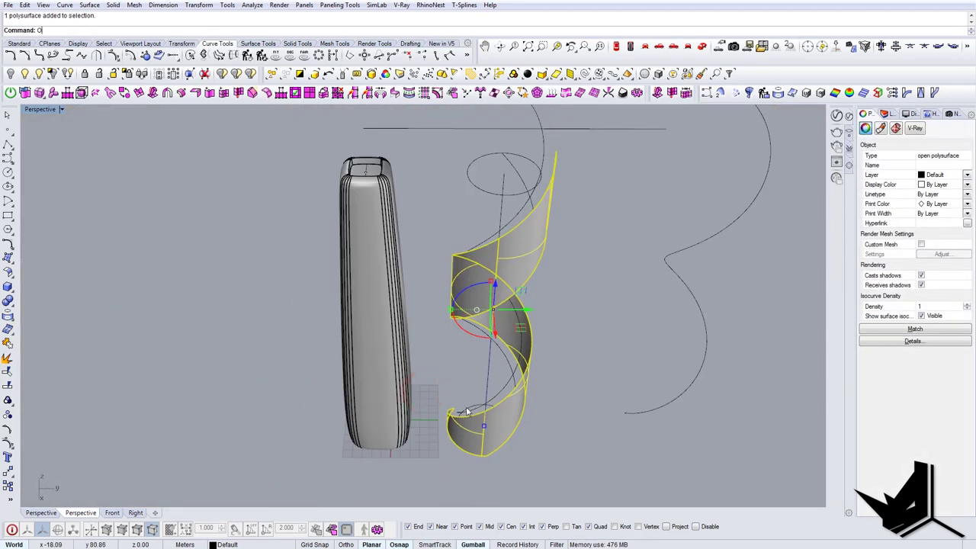
pyautogui.write('OffsetSrf')
pyautogui.press('Return')
pyautogui.write('D')
pyautogui.press('Return')
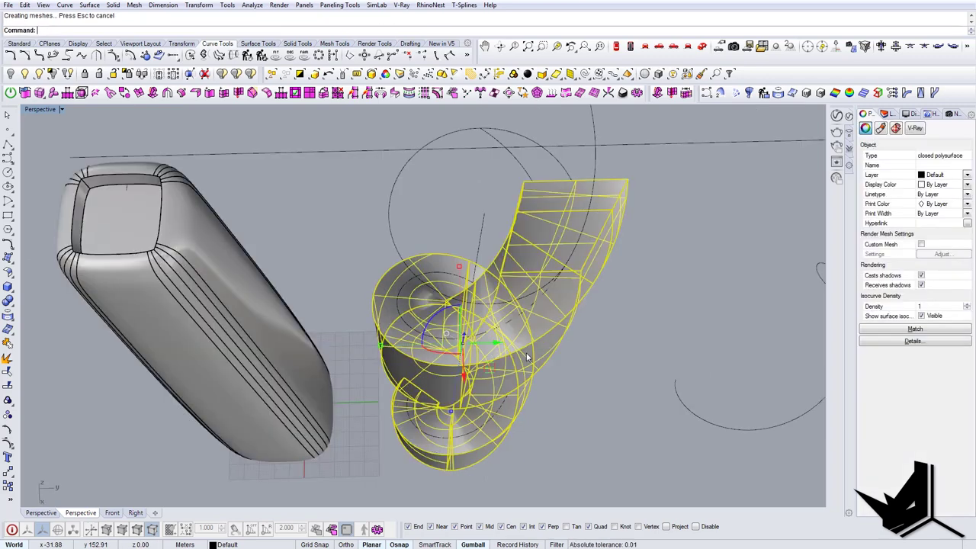
# Copy the solid spiral band from the centre of its guide circle to the intersection point at the centre of the tower's top
pyautogui.click(527, 358)
pyautogui.moveTo(440, 277)
pyautogui.mouseDown(button='right')
pyautogui.moveTo(436, 307)
pyautogui.moveTo(452, 276)
pyautogui.mouseUp(button='right')
pyautogui.click(445, 320)
pyautogui.moveTo(446, 320); pyautogui.dragTo(500, 183, button='right')
pyautogui.click(500, 204)
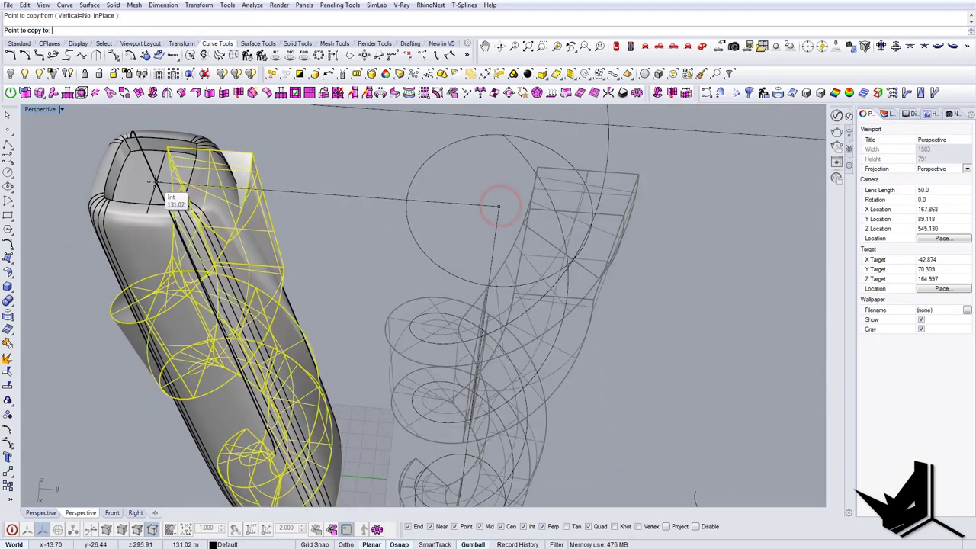
pyautogui.scroll(5, 172, 191)
pyautogui.scroll(-5, 151, 180)
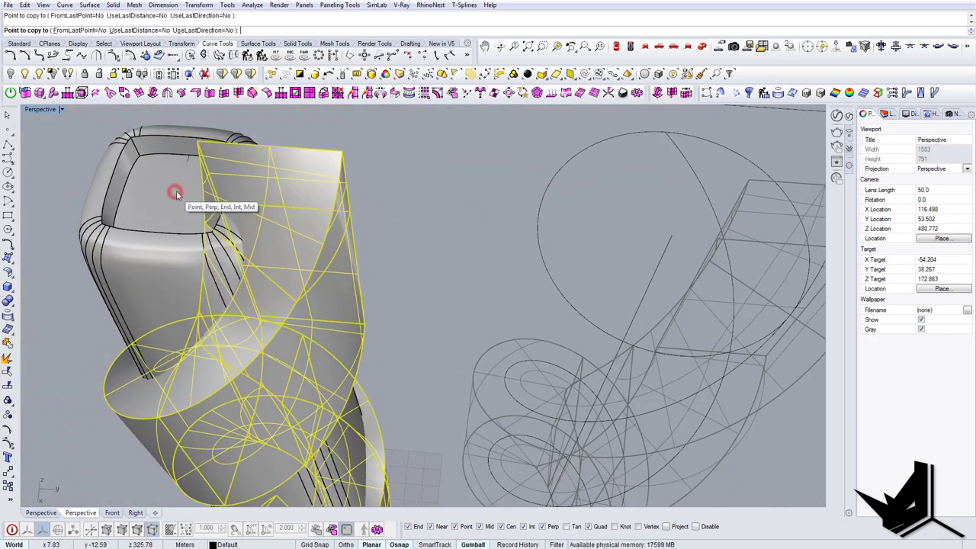
# Delete the original free-standing band together with the helix and construction curves beside the tower
pyautogui.moveTo(178, 193); pyautogui.dragTo(252, 228, button='right')
pyautogui.scroll(-8, 390, 273)
pyautogui.scroll(3, 389, 273)
pyautogui.moveTo(390, 273); pyautogui.dragTo(493, 298, button='right')
pyautogui.scroll(-6, 414, 278)
pyautogui.keyDown('shift'); pyautogui.moveTo(379, 259); pyautogui.dragTo(277, 223, button='right'); pyautogui.keyUp('shift')
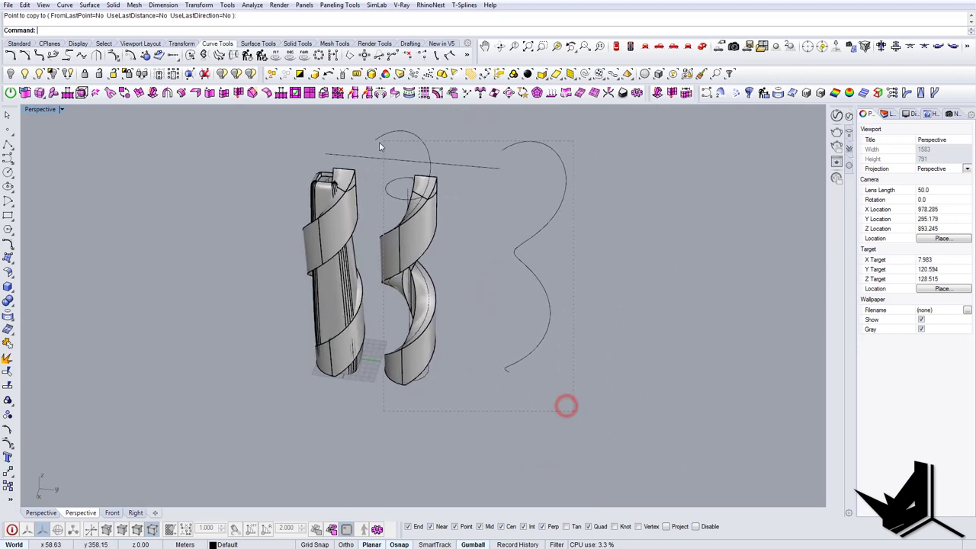
pyautogui.moveTo(377, 144); pyautogui.dragTo(377, 142)
pyautogui.press('Delete')
# Boolean-split the tower's offset shell using the copied spiral band as the cutting solid
pyautogui.keyDown('shift'); pyautogui.moveTo(403, 170); pyautogui.dragTo(493, 272, button='right'); pyautogui.keyUp('shift')
pyautogui.moveTo(418, 305); pyautogui.dragTo(473, 272, button='right')
pyautogui.scroll(8, 430, 335)
pyautogui.press('Return')
pyautogui.click(453, 263)
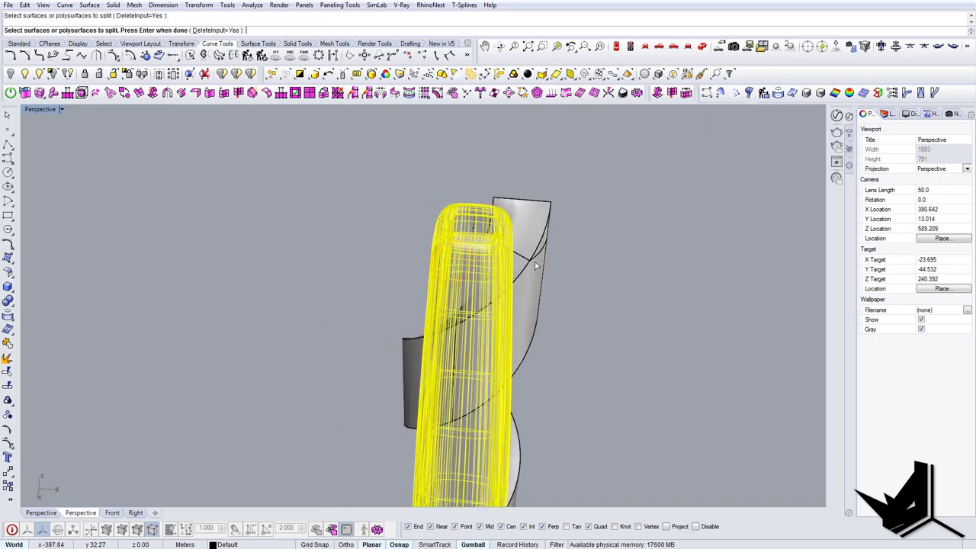
pyautogui.press('Return')
pyautogui.click(516, 302)
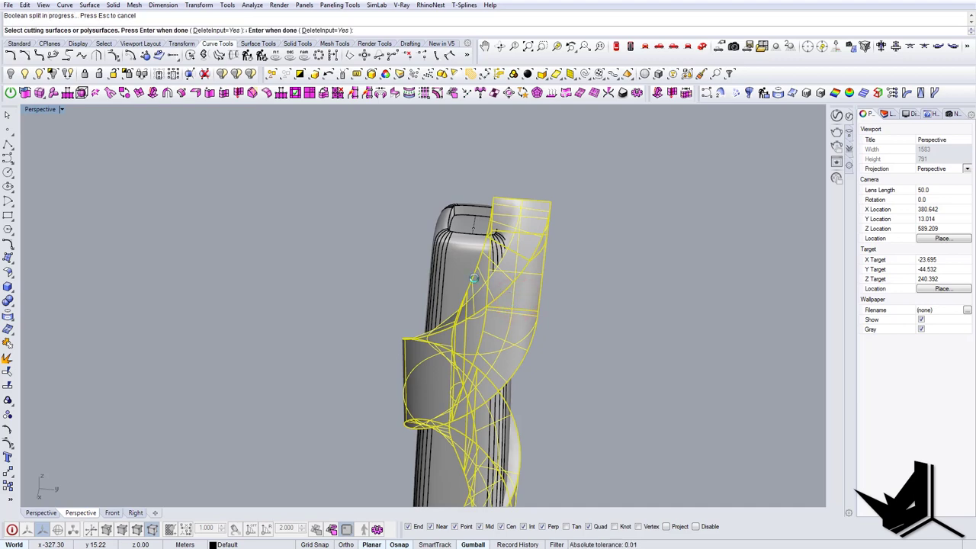
# Delete the shell piece outside the spiral and the leftover cutting band, keeping only the shell's spiral strip
pyautogui.click(471, 266)
pyautogui.press('Delete')
pyautogui.moveTo(470, 265); pyautogui.dragTo(367, 283, button='right')
pyautogui.click(495, 283)
pyautogui.press('Delete')
# Examine the spiral strip along the tower and up close where it ends at the roof
pyautogui.scroll(-6, 450, 275)
pyautogui.scroll(6, 406, 364)
pyautogui.moveTo(361, 373); pyautogui.dragTo(250, 371, button='right')
pyautogui.moveTo(458, 397); pyautogui.dragTo(325, 238, button='right')
pyautogui.scroll(7, 418, 253)
pyautogui.scroll(4, 514, 270)
pyautogui.scroll(-2, 463, 289)
pyautogui.scroll(-5, 382, 277)
pyautogui.scroll(5, 342, 233)
pyautogui.scroll(7, 436, 338)
pyautogui.scroll(3, 436, 338)
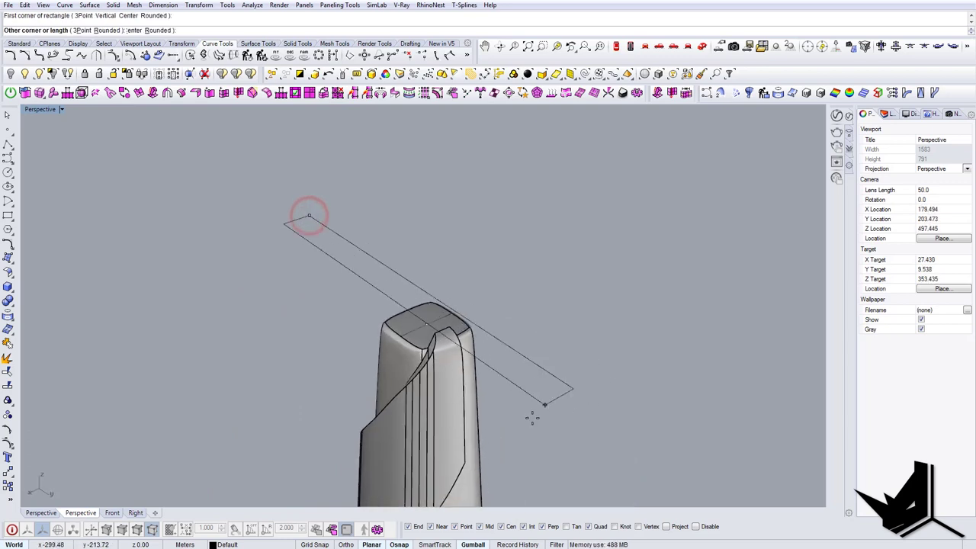
# Draw a rectangle from the centre of the tower's top face outward past the end of the spiral strip
pyautogui.press('Escape')
pyautogui.moveTo(439, 352); pyautogui.dragTo(394, 284, button='right')
pyautogui.scroll(10, 396, 279)
pyautogui.press('Return')
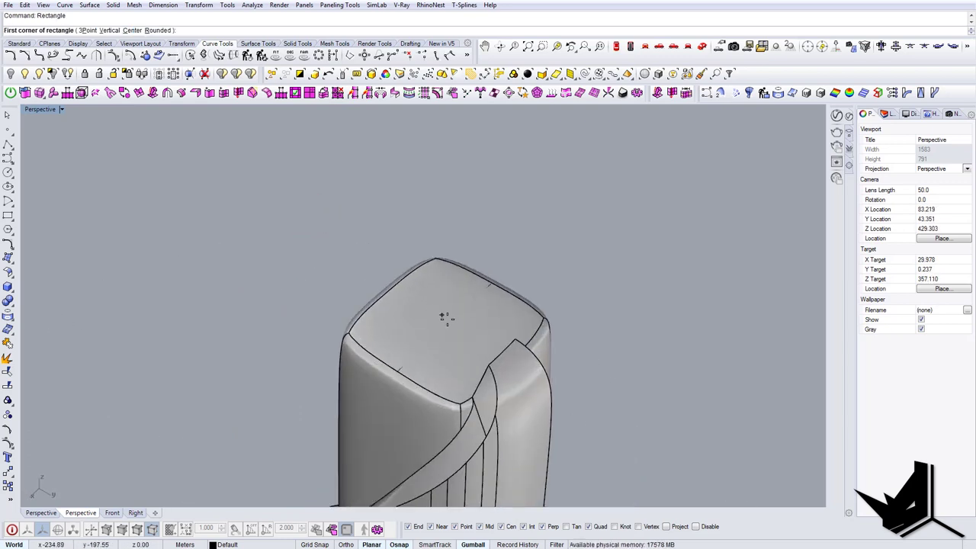
pyautogui.click(448, 324)
pyautogui.scroll(-6, 449, 324)
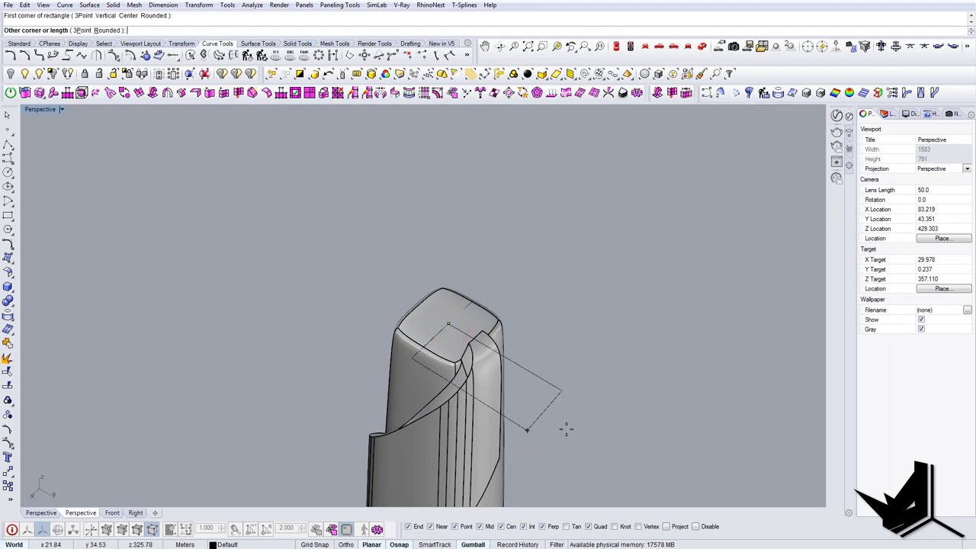
pyautogui.moveTo(729, 433); pyautogui.dragTo(672, 404)
# Fill the rectangle across the spiral strip's upper end with a planar surface
pyautogui.moveTo(671, 404); pyautogui.dragTo(498, 331, button='right')
pyautogui.moveTo(417, 321); pyautogui.dragTo(484, 277, button='right')
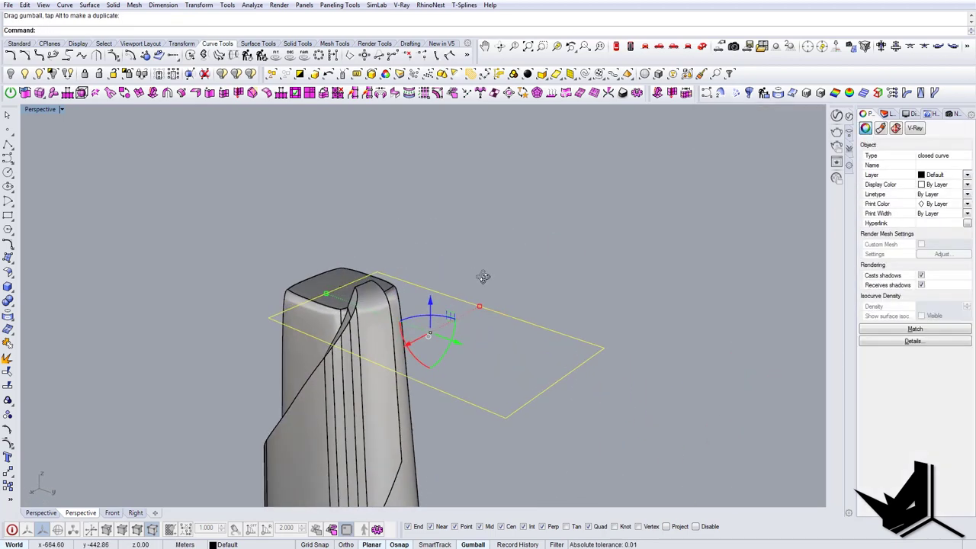
pyautogui.write('ps')
pyautogui.press('Return')
pyautogui.press('Escape')
# Boolean-split the spiral strip's upper end using the planar surface as the cutter
pyautogui.moveTo(369, 306); pyautogui.dragTo(408, 337, button='right')
pyautogui.scroll(6, 405, 303)
pyautogui.click(408, 336)
pyautogui.press('Escape')
pyautogui.write('bs')
pyautogui.press('Return')
pyautogui.click(298, 327)
pyautogui.press('Return')
pyautogui.click(418, 346)
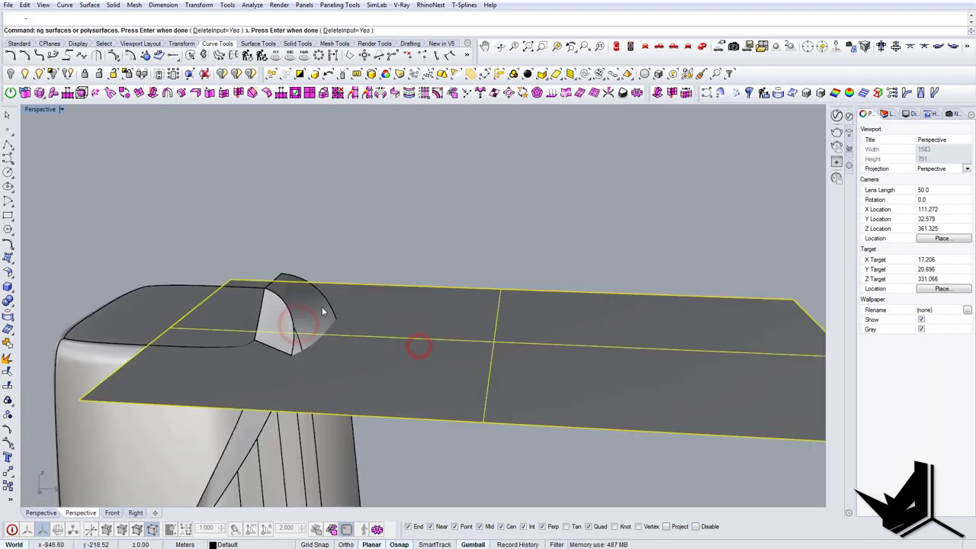
pyautogui.press('Return')
# Check the object details of the spiral strip's protruding upper piece with the What command
pyautogui.press('Return')
pyautogui.click(309, 309)
pyautogui.write('What')
pyautogui.press('Return')
pyautogui.press('Escape')
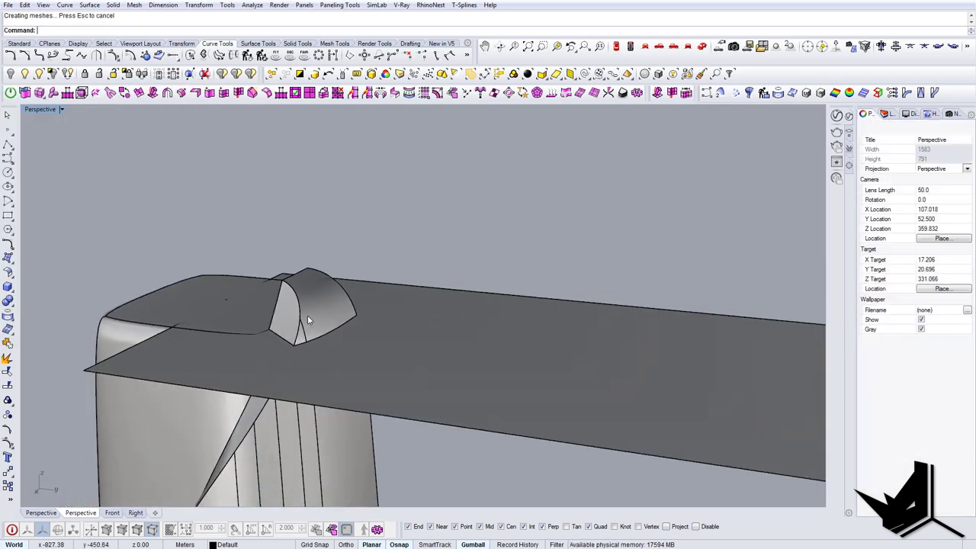
# Delete the planar cutting surface with its rectangle and the strip piece protruding above it
pyautogui.click(450, 337)
pyautogui.press('Delete')
pyautogui.moveTo(450, 338); pyautogui.dragTo(509, 345, button='right')
pyautogui.moveTo(532, 335); pyautogui.dragTo(398, 291)
pyautogui.press('Delete')
pyautogui.moveTo(398, 291); pyautogui.dragTo(397, 352, button='right')
pyautogui.moveTo(453, 222); pyautogui.dragTo(267, 163, button='right')
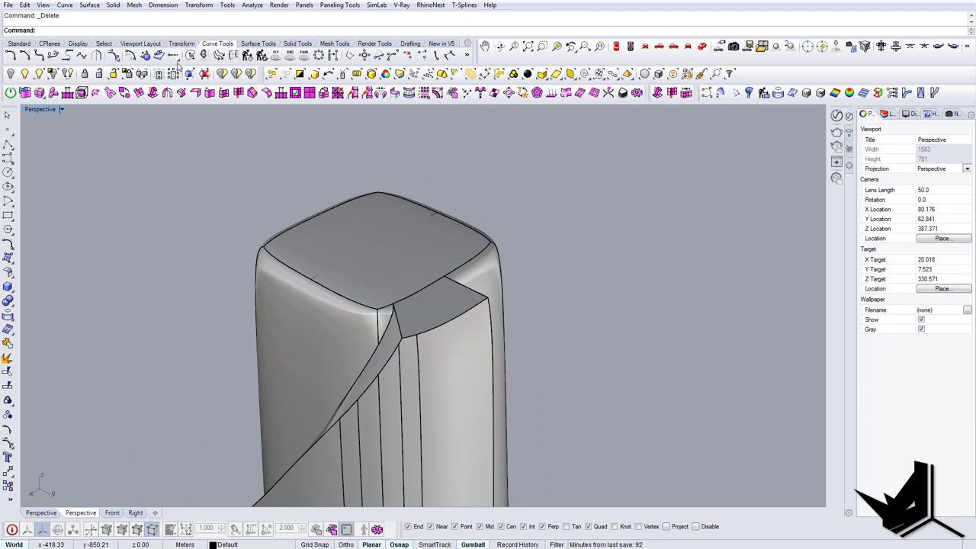
# Extend the spiral strip's outer edge as a smooth guide curve rising over the tower's roof
pyautogui.click(402, 337)
pyautogui.click(436, 359)
pyautogui.moveTo(540, 201); pyautogui.dragTo(297, 241, button='right')
pyautogui.click(369, 223)
# Draw a vertical line upward from the far outer corner of the strip's flat top face
pyautogui.press('Return')
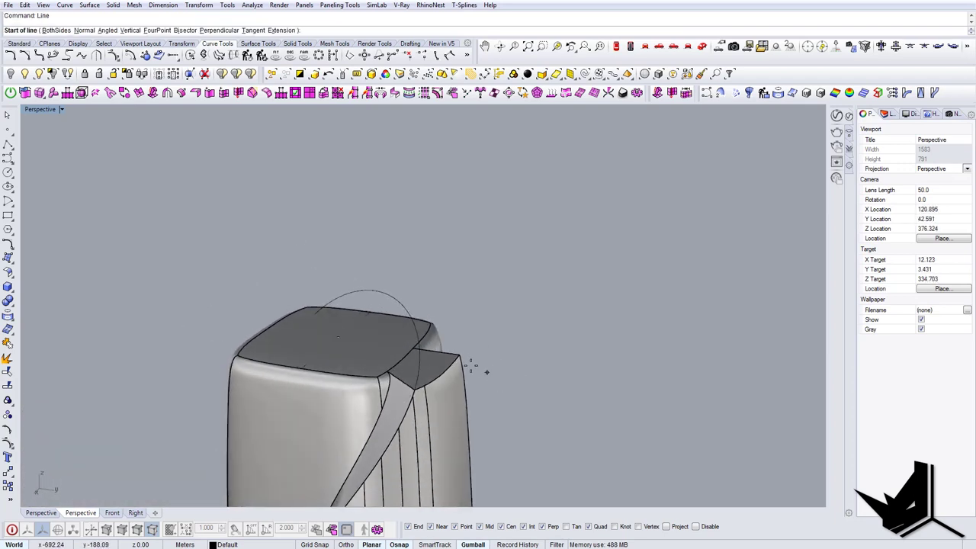
pyautogui.moveTo(493, 379); pyautogui.dragTo(404, 346, button='right')
pyautogui.scroll(5, 440, 356)
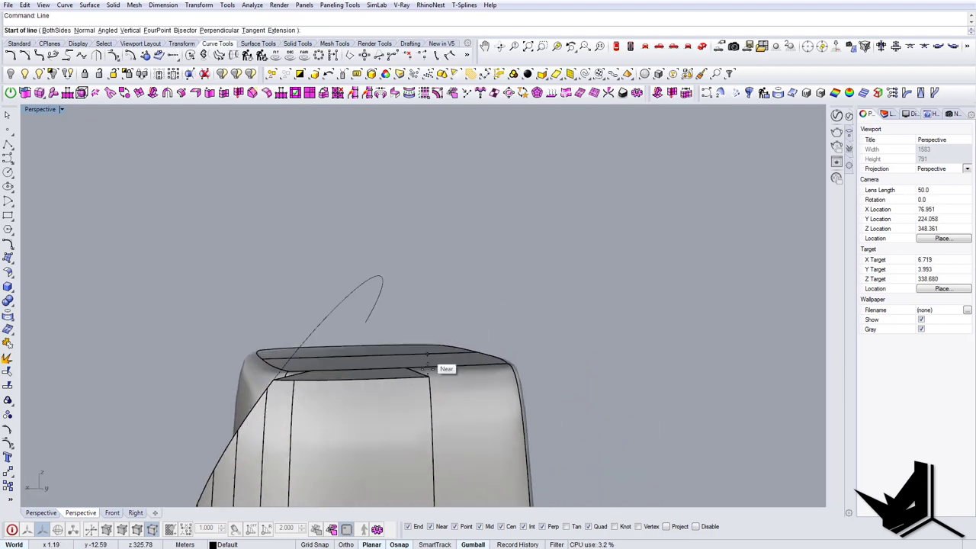
pyautogui.click(429, 379)
pyautogui.scroll(-5, 441, 311)
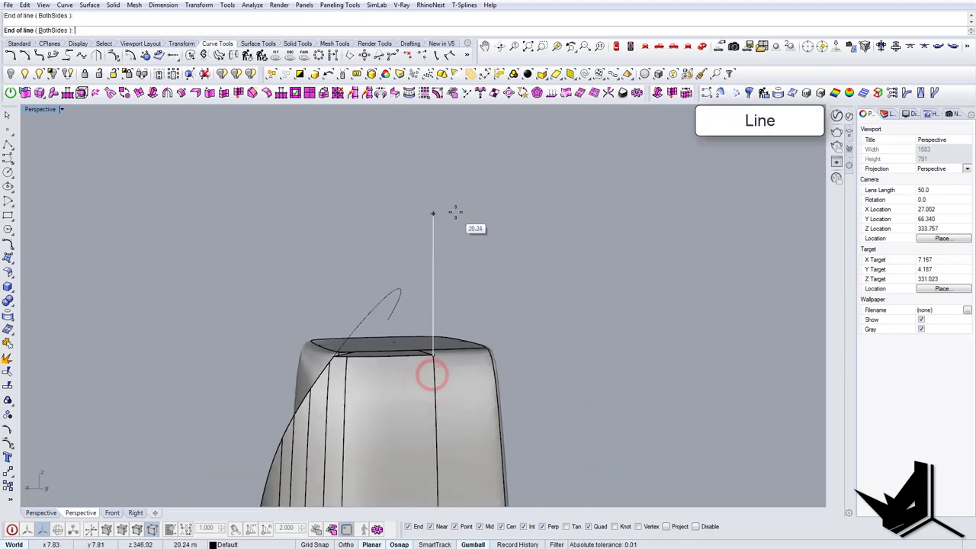
pyautogui.click(434, 173)
pyautogui.rightClick(433, 173)
pyautogui.press('Escape')
# In the Back view, draw a slanted line from the strip's near outer corner along the guide curve and past the vertical line
pyautogui.moveTo(427, 244)
pyautogui.mouseDown(button='right')
pyautogui.moveTo(257, 274)
pyautogui.moveTo(443, 251)
pyautogui.moveTo(412, 241)
pyautogui.mouseUp(button='right')
pyautogui.click(660, 47)
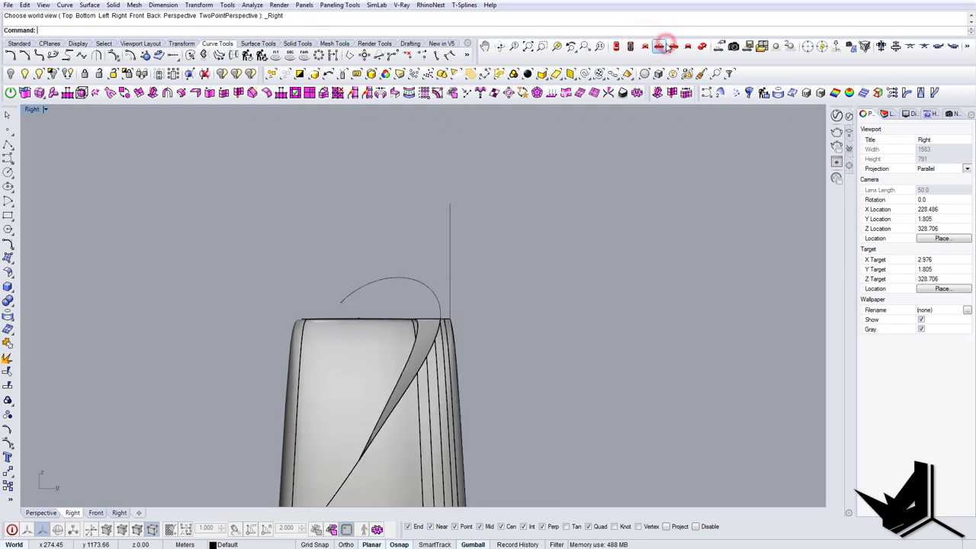
pyautogui.click(687, 47)
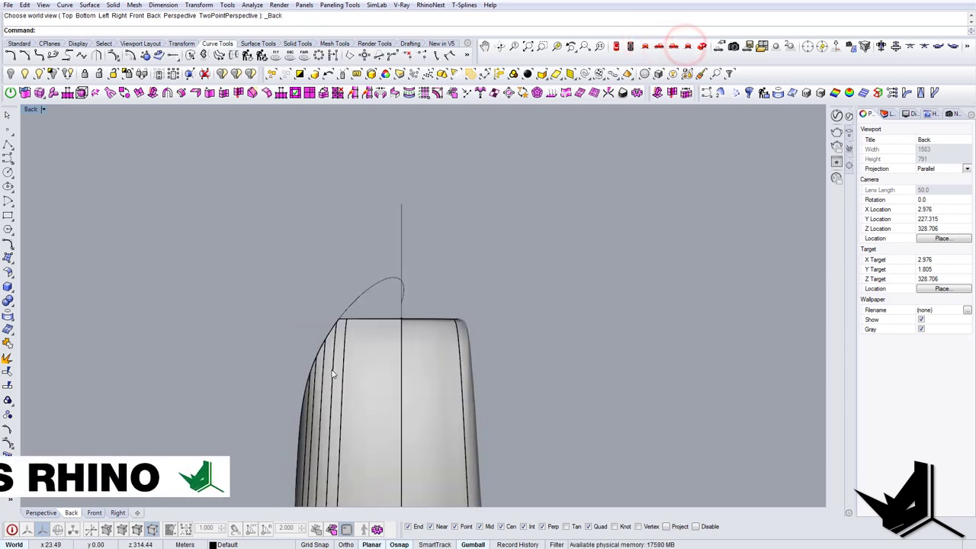
pyautogui.scroll(2, 332, 299)
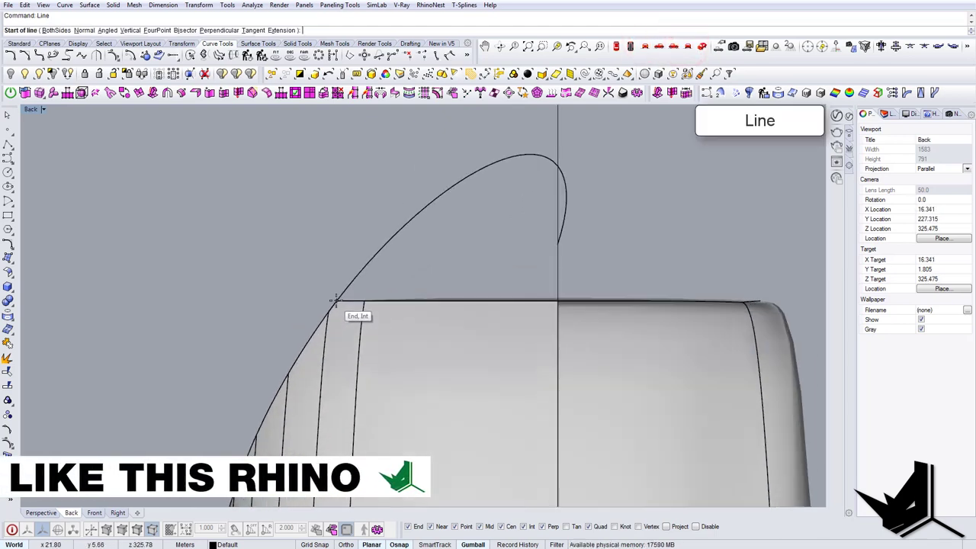
pyautogui.click(334, 303)
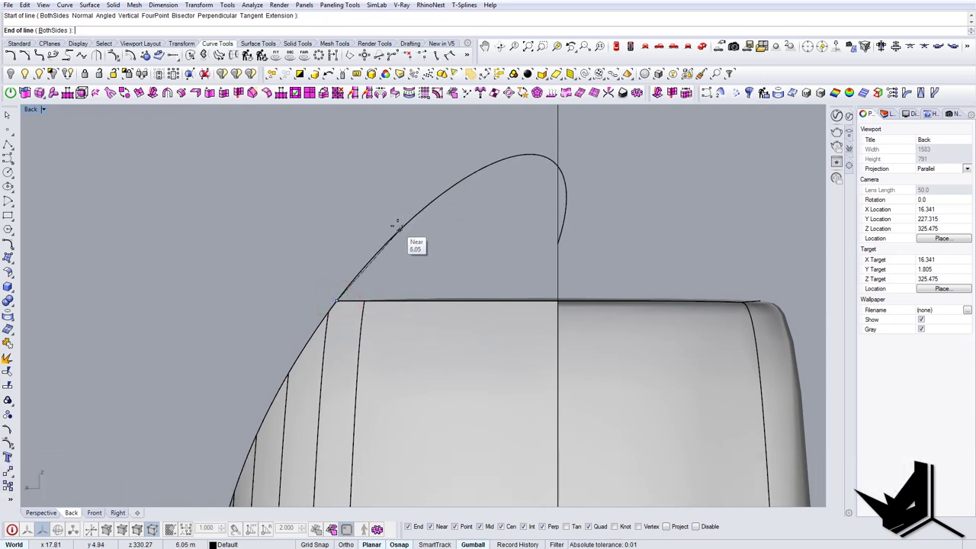
pyautogui.moveTo(401, 223); pyautogui.dragTo(343, 298, button='right')
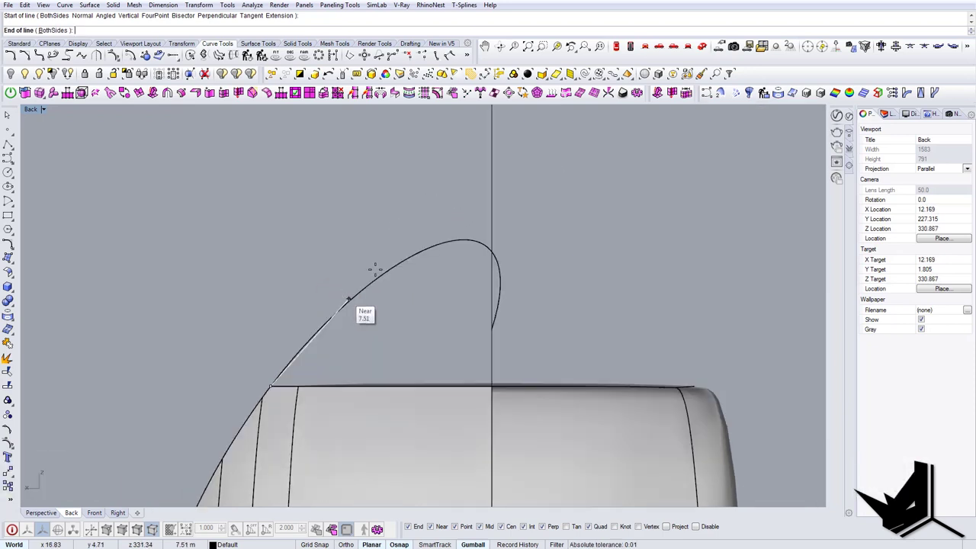
pyautogui.click(543, 147)
pyautogui.scroll(-2, 537, 183)
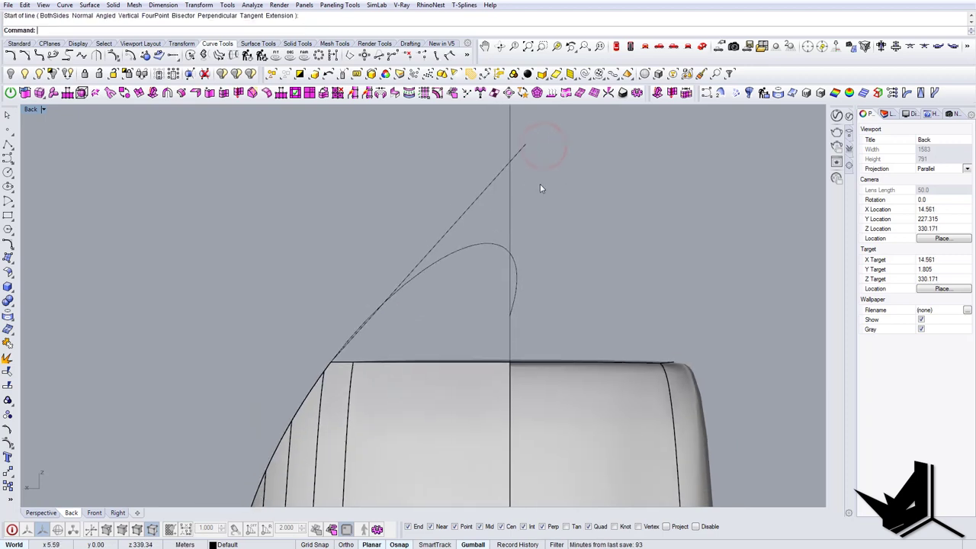
# Turn on the slanted line's control points and move its upper end across toward the vertical line with Ortho on
pyautogui.click(501, 175)
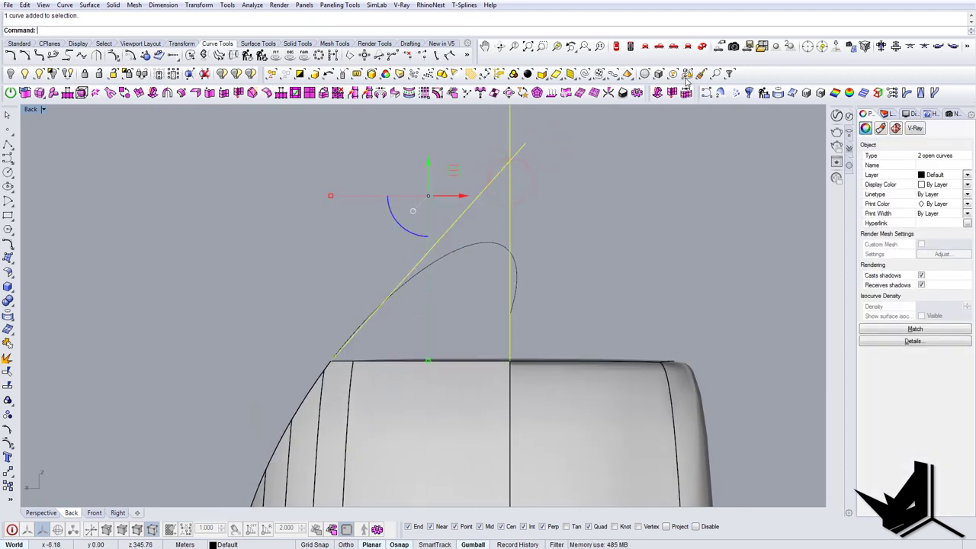
pyautogui.click(702, 47)
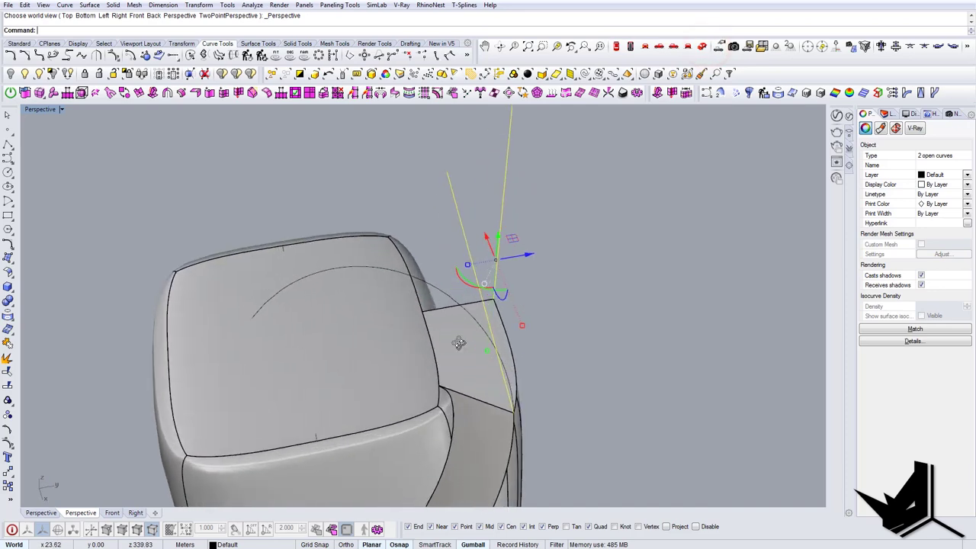
pyautogui.moveTo(476, 339); pyautogui.dragTo(404, 281, button='right')
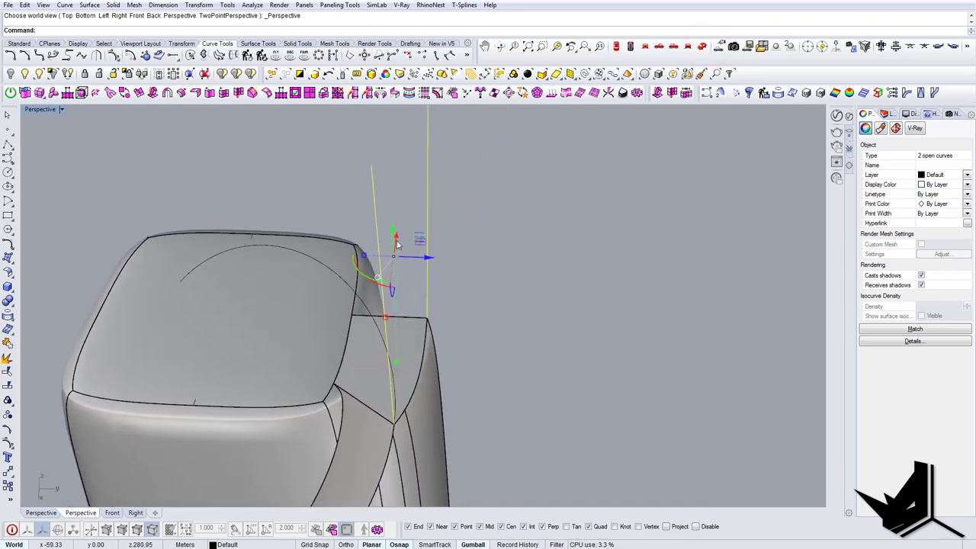
pyautogui.click(373, 167)
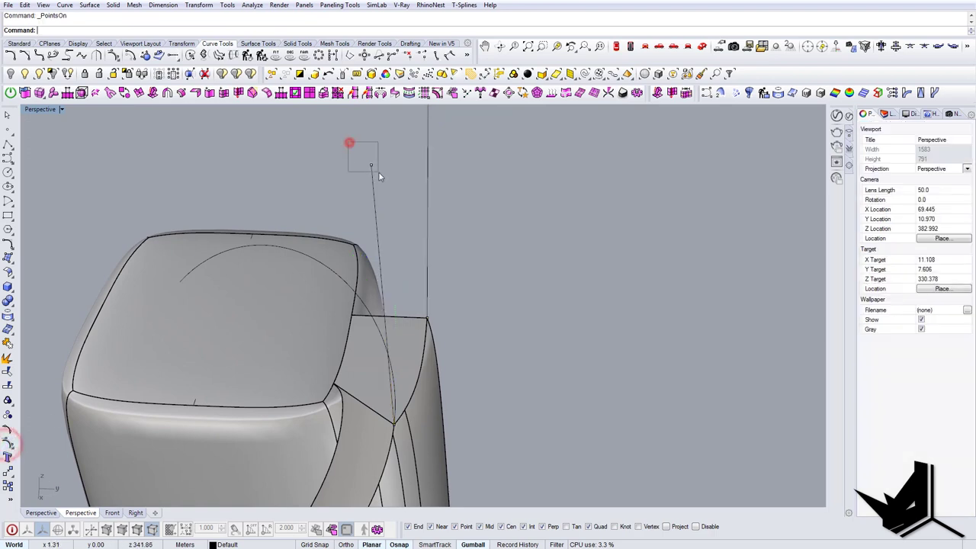
pyautogui.moveTo(379, 173); pyautogui.dragTo(370, 193, button='right')
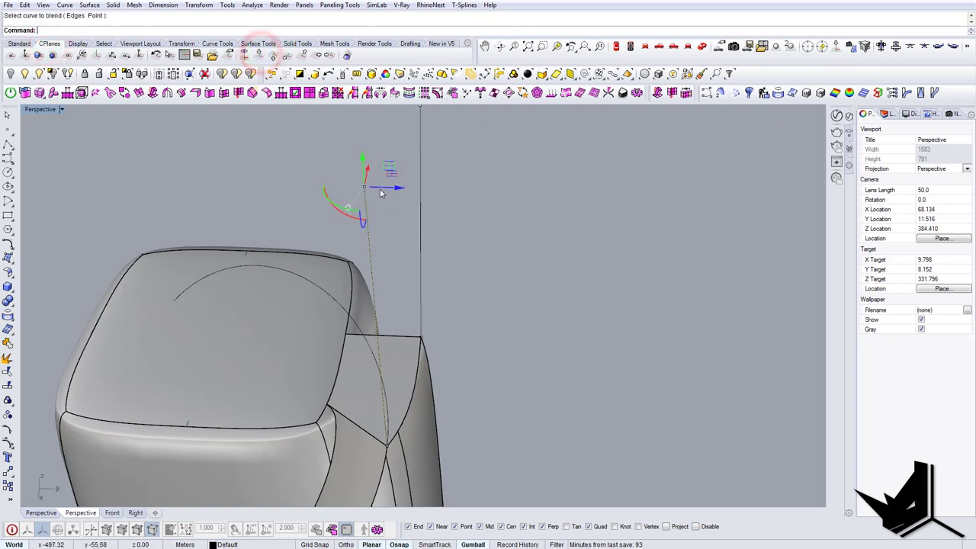
pyautogui.keyDown('shift'); pyautogui.moveTo(379, 193); pyautogui.dragTo(356, 194, button='right'); pyautogui.keyUp('shift')
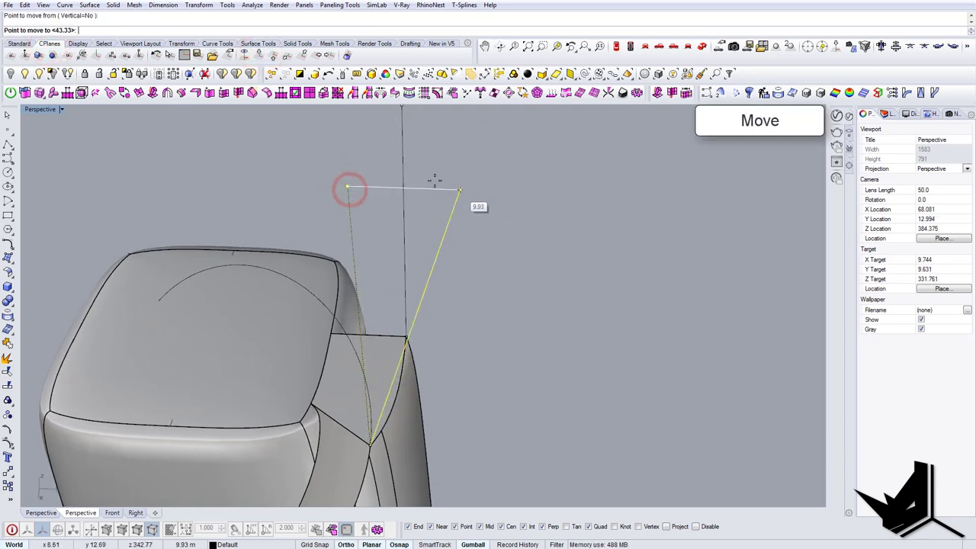
pyautogui.moveTo(410, 194); pyautogui.dragTo(322, 270, button='right')
pyautogui.click(322, 273)
# Duplicate the curved outer edge of the strip's top face and join the segments into one curve
pyautogui.moveTo(406, 302); pyautogui.dragTo(405, 318, button='right')
pyautogui.scroll(3, 345, 380)
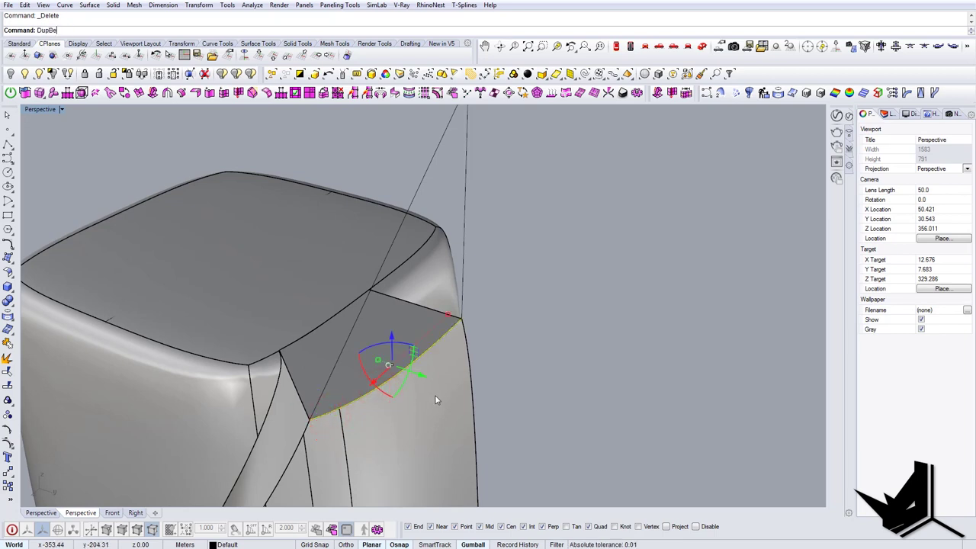
pyautogui.write('ge')
pyautogui.press('Return')
pyautogui.write('Jo')
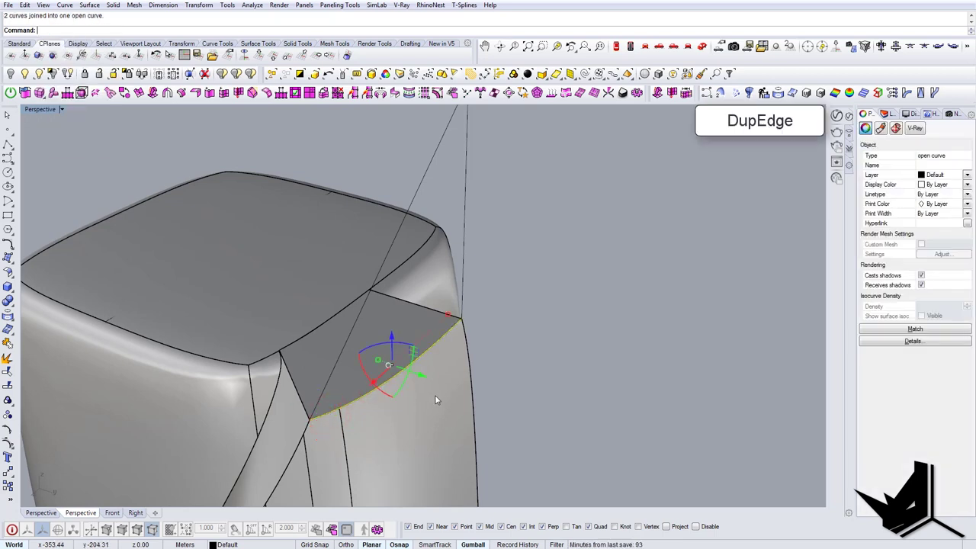
# Join the duplicated edge curve with the slanted line and the vertical line
pyautogui.moveTo(475, 334); pyautogui.dragTo(424, 251, button='right')
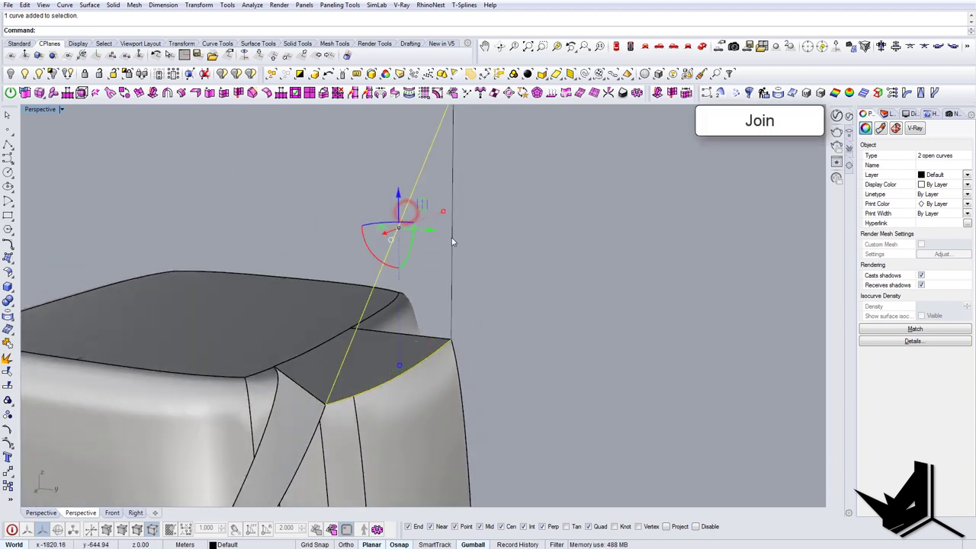
pyautogui.click(452, 241)
pyautogui.press('Return')
pyautogui.click(440, 235)
pyautogui.click(453, 236)
# Try to patch a surface across the joined curve with 5 U spans and 5 V spans
pyautogui.moveTo(456, 236); pyautogui.dragTo(456, 283, button='right')
pyautogui.write('Patch')
pyautogui.press('Return')
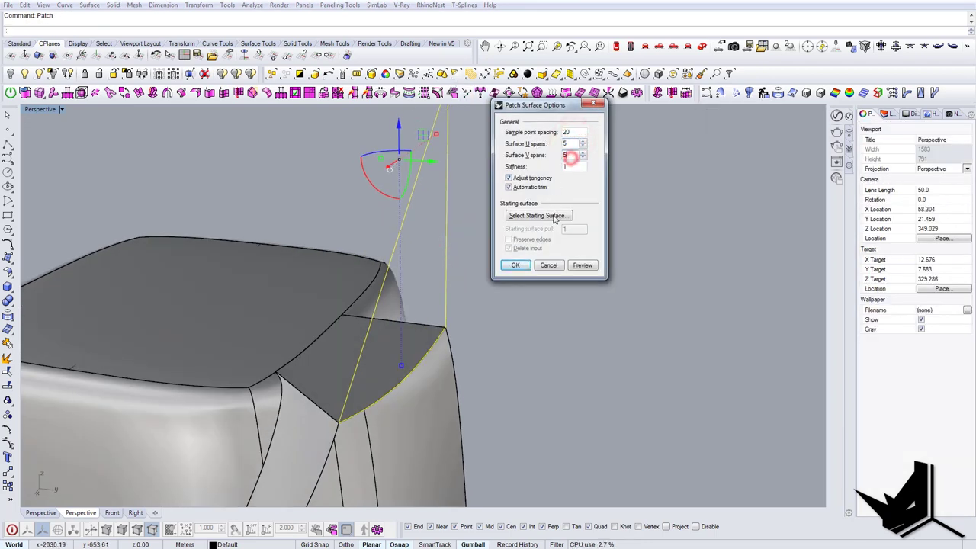
pyautogui.click(515, 266)
pyautogui.hotkey('ctrl', 'z')
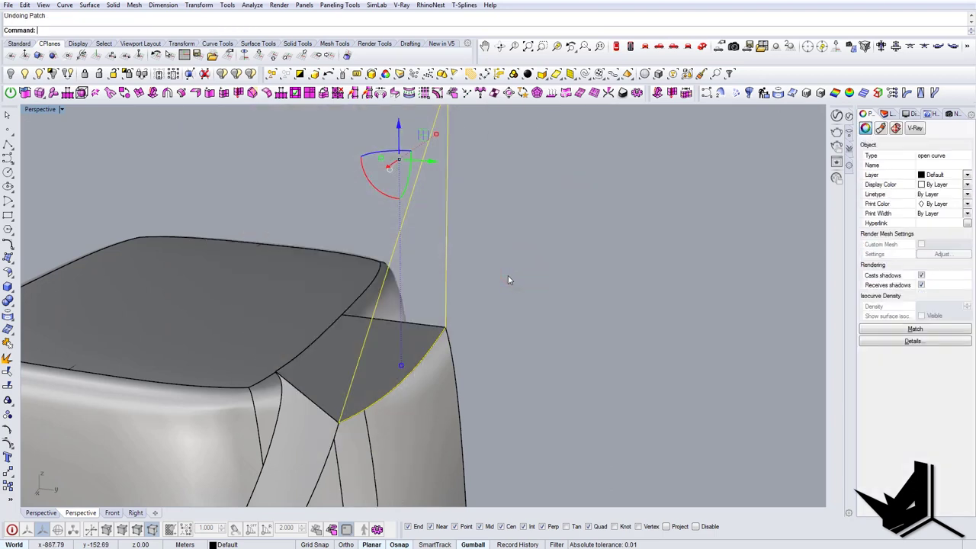
# Patch an untrimmed surface through the joined curve with 5 U spans, 5 V spans and stiffness 1
pyautogui.press('Return')
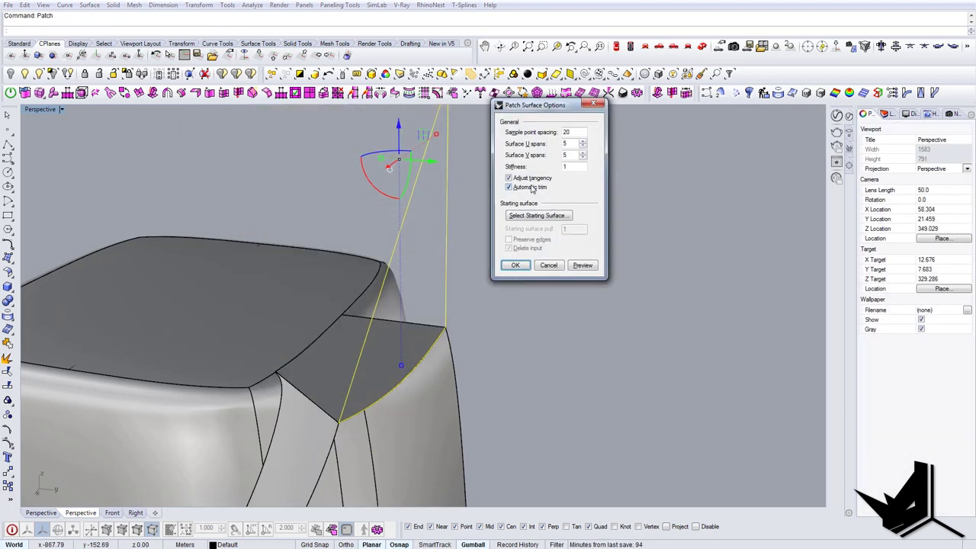
pyautogui.click(516, 266)
pyautogui.moveTo(521, 264); pyautogui.dragTo(451, 215, button='right')
# Place a copy of the joined boundary curve beside the tower, clear of the patch surface
pyautogui.click(432, 226)
pyautogui.click(467, 253)
pyautogui.moveTo(467, 253); pyautogui.dragTo(474, 232, button='right')
pyautogui.keyDown('alt'); pyautogui.moveTo(579, 238); pyautogui.dragTo(581, 238); pyautogui.keyUp('alt')
pyautogui.press('Escape')
# Flatten the copied boundary curve into a vertical plane with SetPt, aligned to World
pyautogui.moveTo(573, 249); pyautogui.dragTo(597, 305, button='right')
pyautogui.scroll(3, 552, 249)
pyautogui.scroll(-3, 599, 276)
pyautogui.moveTo(596, 367); pyautogui.dragTo(553, 290)
pyautogui.moveTo(553, 290); pyautogui.dragTo(587, 311, button='right')
pyautogui.write('SetPt')
pyautogui.press('Return')
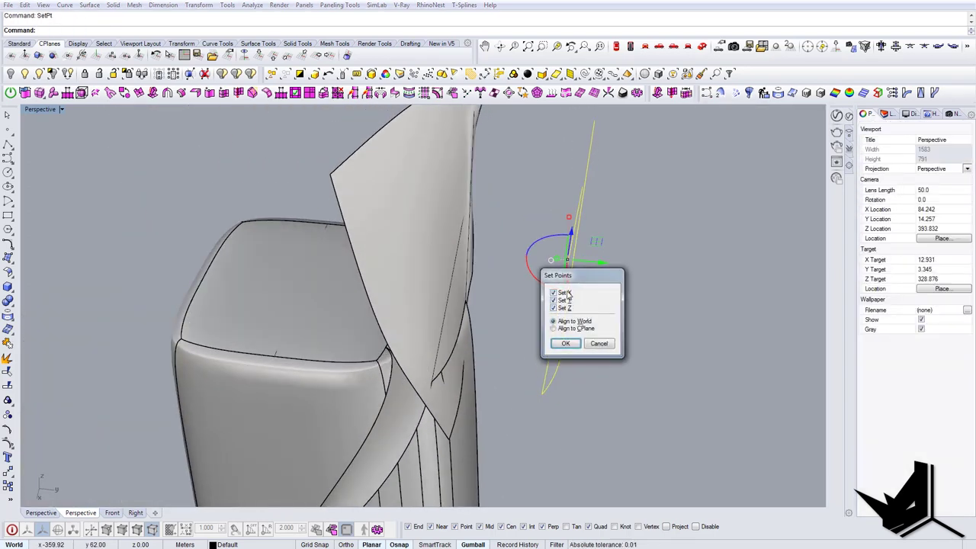
pyautogui.click(573, 345)
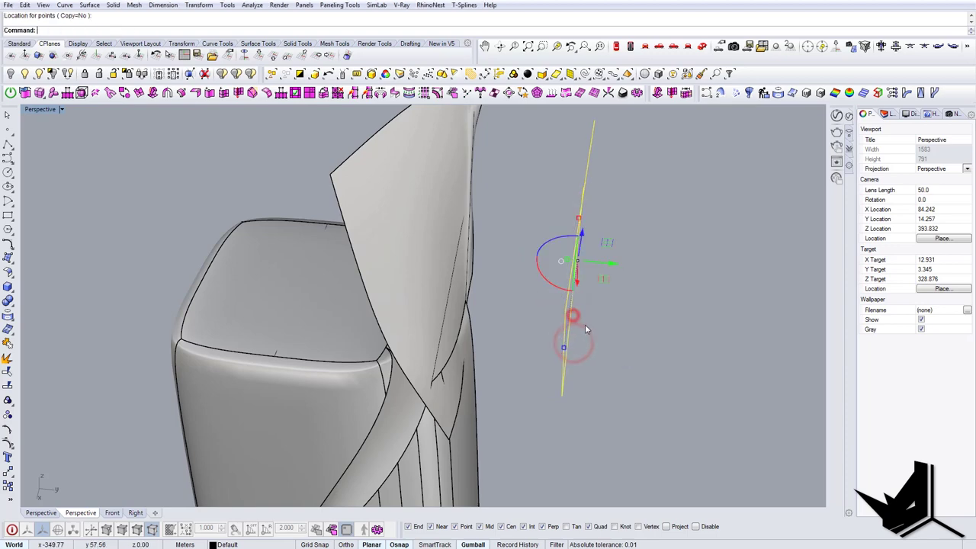
# Extrude the flattened boundary curve through the patch surface
pyautogui.moveTo(585, 329); pyautogui.dragTo(639, 304, button='right')
pyautogui.press('Escape')
pyautogui.scroll(4, 573, 263)
pyautogui.click(632, 273)
pyautogui.scroll(-4, 621, 273)
pyautogui.moveTo(639, 304); pyautogui.dragTo(488, 266)
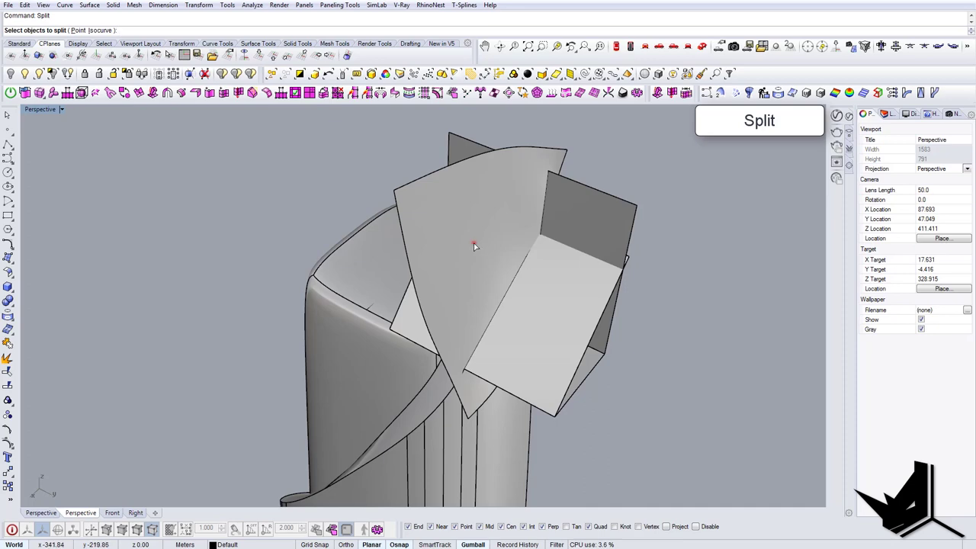
# Try to split the patch surface with the extruded boundary surface
pyautogui.click(474, 245)
pyautogui.rightClick(575, 298)
pyautogui.click(495, 258)
pyautogui.moveTo(495, 257); pyautogui.dragTo(588, 335, button='right')
pyautogui.click(570, 308)
# Draw a closed triangular polyline across the end points of the extruded profile beside the tower
pyautogui.write('pl')
pyautogui.press('Return')
pyautogui.moveTo(572, 412); pyautogui.dragTo(617, 423, button='right')
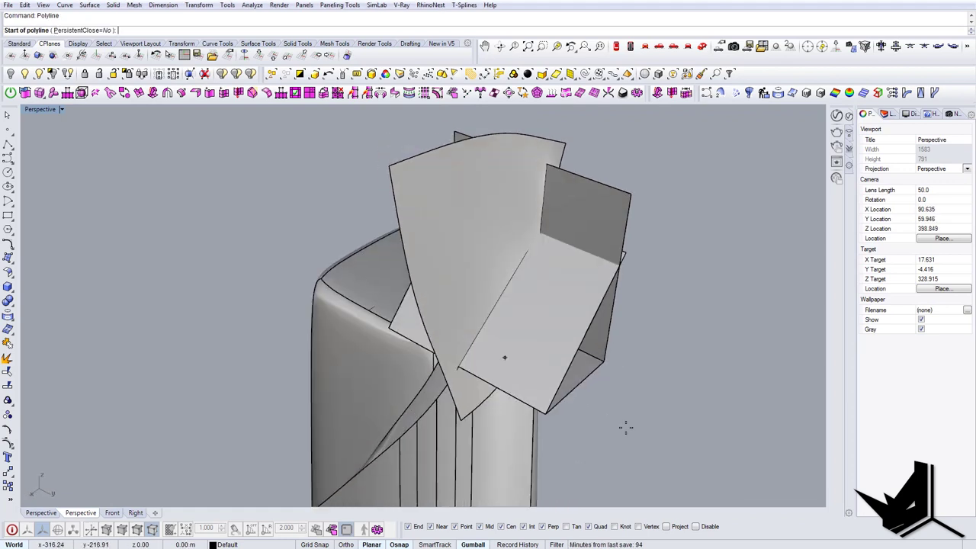
pyautogui.click(610, 363)
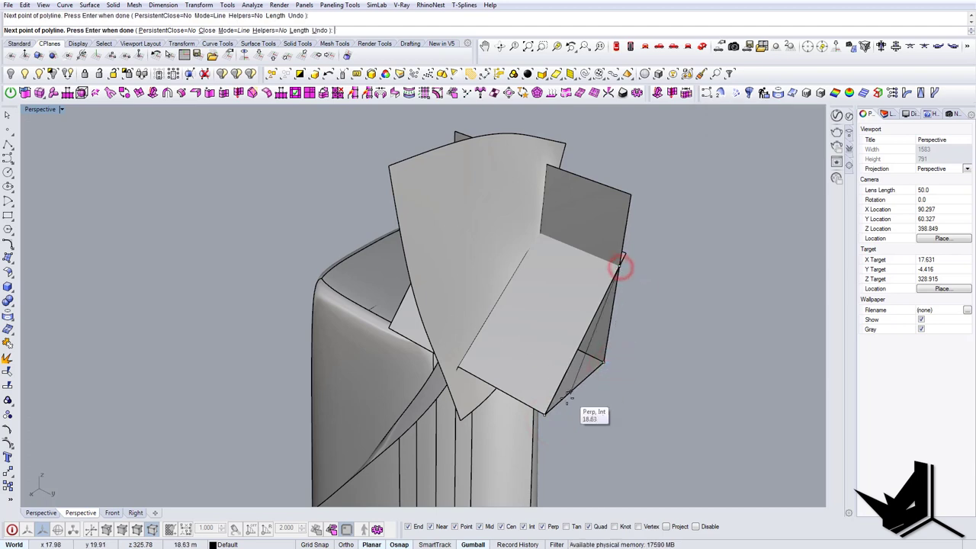
# Delete the first extrusion and the old flattened boundary curve beside the tower
pyautogui.click(572, 327)
pyautogui.press('Delete')
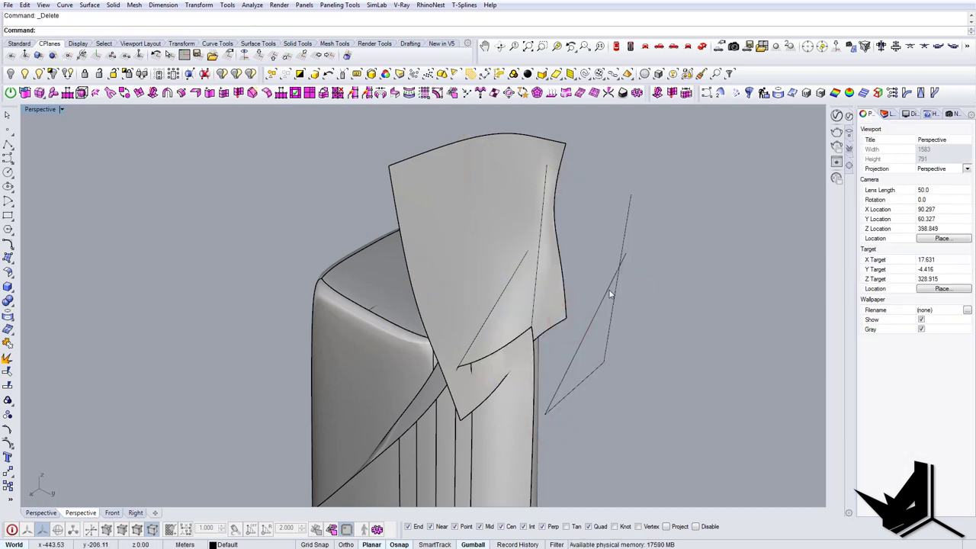
pyautogui.click(606, 288)
pyautogui.click(626, 228)
pyautogui.press('Delete')
# Extrude the closed triangular polyline through the patch surface
pyautogui.click(614, 298)
pyautogui.moveTo(614, 297); pyautogui.dragTo(649, 294, button='right')
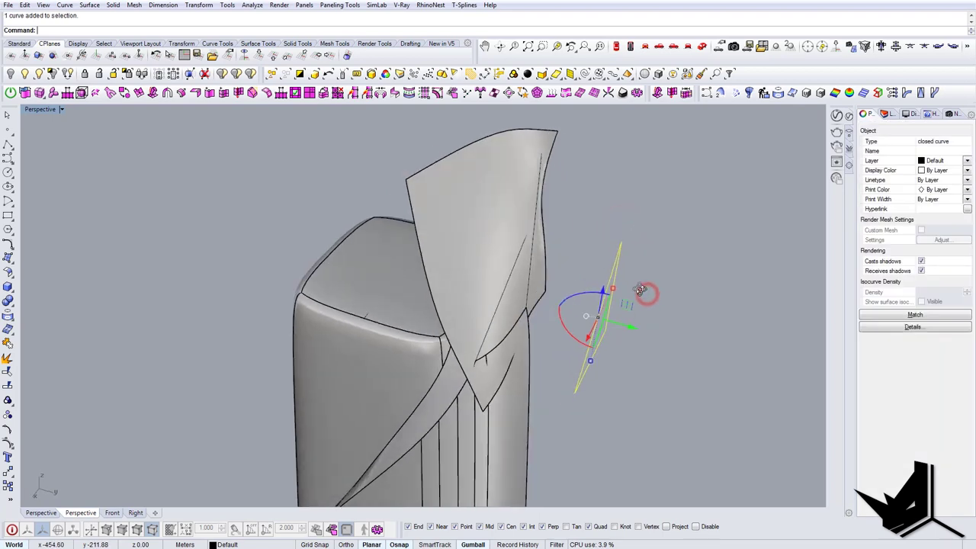
pyautogui.keyDown('ctrl'); pyautogui.keyDown('alt'); pyautogui.moveTo(632, 328); pyautogui.dragTo(421, 273); pyautogui.keyUp('alt'); pyautogui.keyUp('ctrl')
# Split the patch with the triangular extrusion and delete the patch area outside the triangle
pyautogui.moveTo(432, 279); pyautogui.dragTo(465, 319, button='right')
pyautogui.press('Escape')
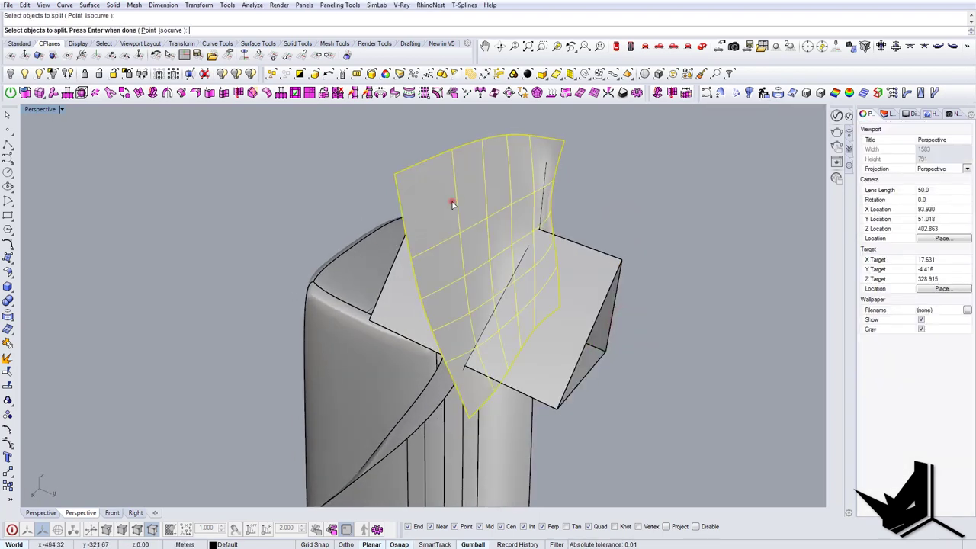
pyautogui.click(484, 253)
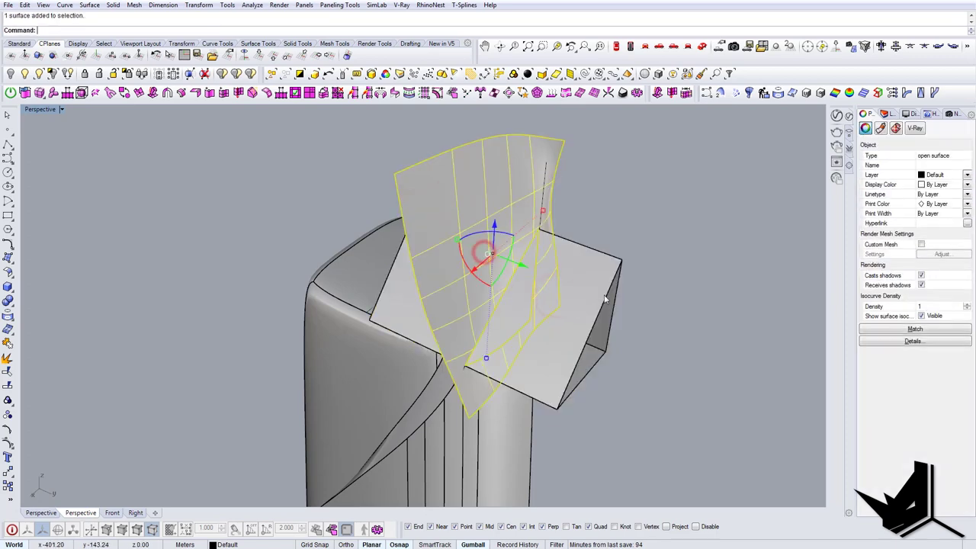
pyautogui.press('Delete')
# Delete the triangular extrusion and the leftover construction curves around the fin
pyautogui.click(587, 294)
pyautogui.press('Delete')
pyautogui.moveTo(565, 213); pyautogui.dragTo(532, 191)
pyautogui.press('Delete')
pyautogui.moveTo(593, 266); pyautogui.dragTo(595, 252, button='right')
pyautogui.moveTo(647, 302); pyautogui.dragTo(604, 273)
pyautogui.press('Delete')
# Extrude the trimmed fin surface about 7 m along the Y axis toward the roof
pyautogui.moveTo(534, 279); pyautogui.dragTo(638, 303, button='right')
pyautogui.moveTo(458, 233); pyautogui.dragTo(484, 252, button='right')
pyautogui.click(484, 252)
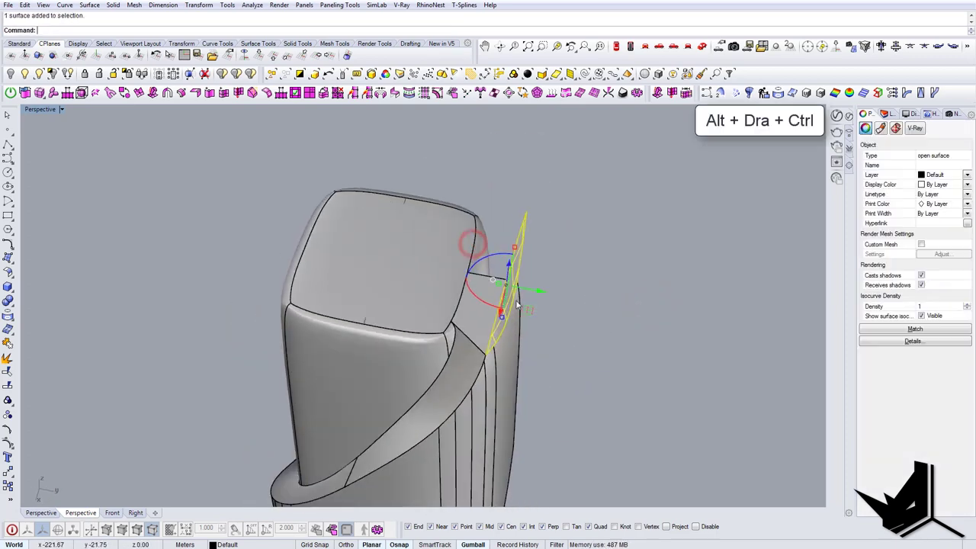
pyautogui.moveTo(541, 290); pyautogui.dragTo(482, 282)
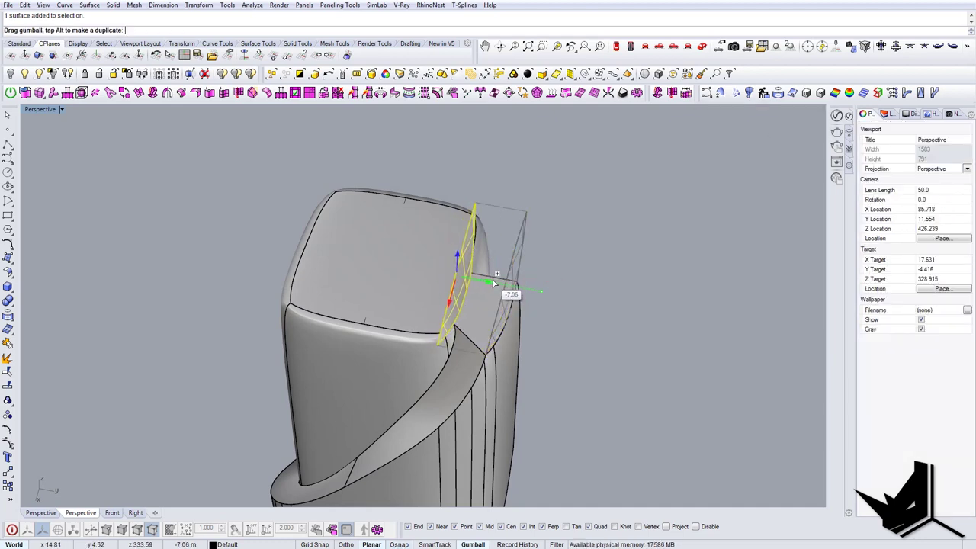
# Draw a line from the fin's outer base corner across the roof
pyautogui.moveTo(493, 284); pyautogui.dragTo(503, 331, button='right')
pyautogui.rightClick(503, 331)
pyautogui.scroll(6, 506, 332)
pyautogui.click(508, 335)
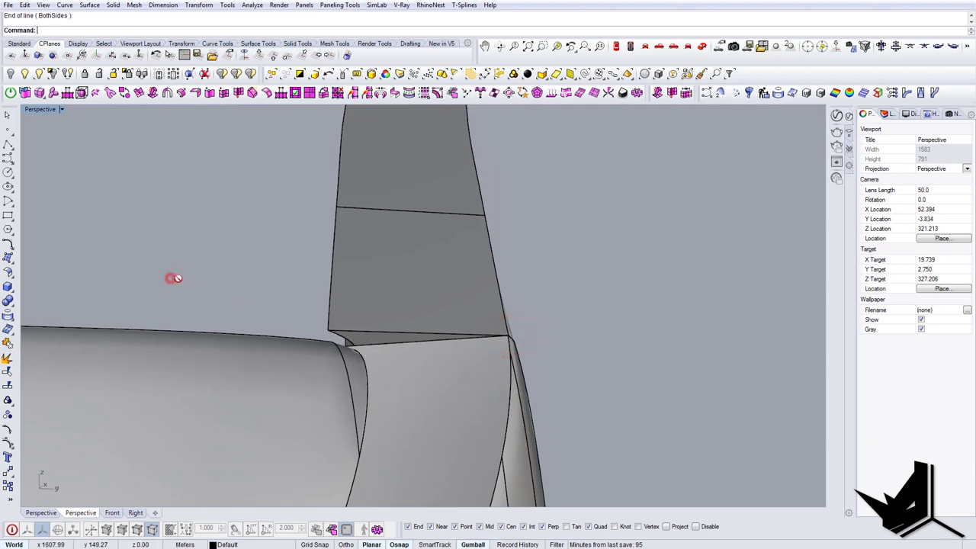
# Extrude the new line with ExtrudeCrv along the direction of the fin's sloped edge, past the fin's tip
pyautogui.moveTo(188, 279); pyautogui.dragTo(322, 360, button='right')
pyautogui.click(322, 360)
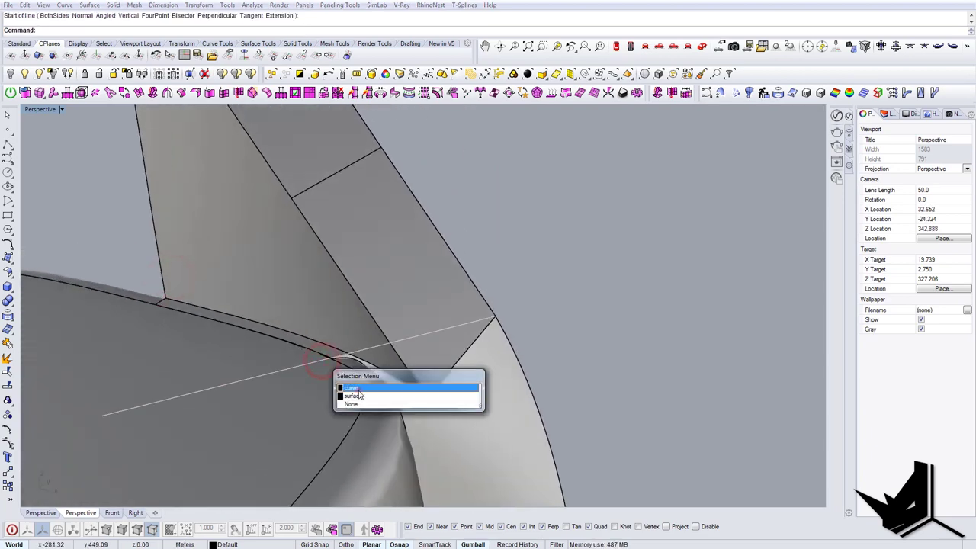
pyautogui.click(359, 392)
pyautogui.scroll(-7, 390, 382)
pyautogui.moveTo(438, 383); pyautogui.dragTo(348, 338, button='right')
pyautogui.write('ExtractSrf')
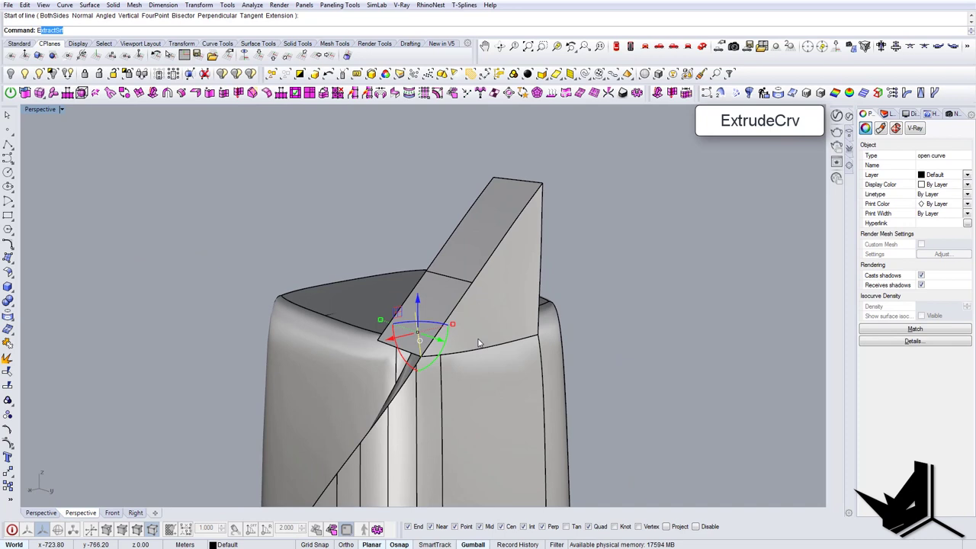
pyautogui.press('Return')
pyautogui.write('d')
pyautogui.press('Return')
pyautogui.scroll(3, 432, 371)
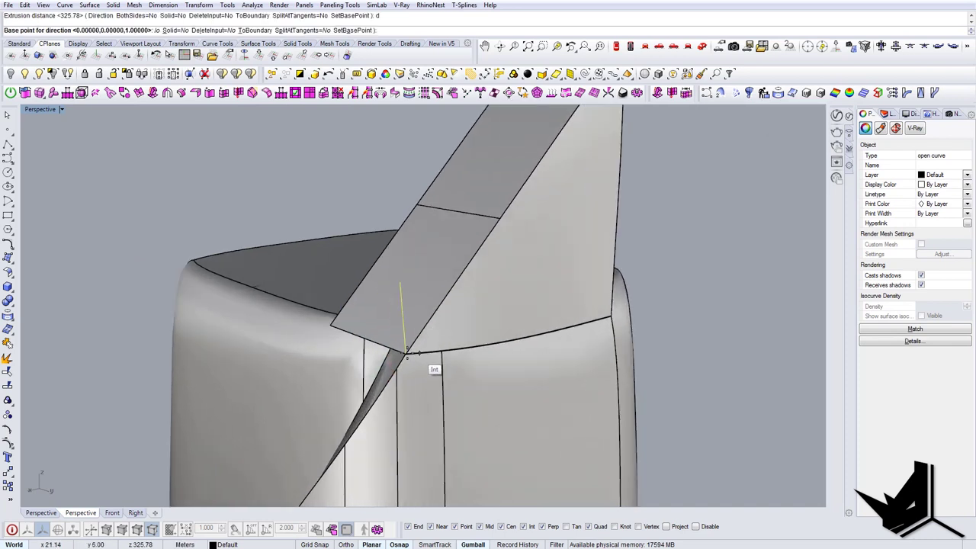
pyautogui.click(406, 352)
pyautogui.click(499, 220)
pyautogui.scroll(-6, 508, 218)
pyautogui.keyDown('shift'); pyautogui.moveTo(604, 200); pyautogui.dragTo(556, 304, button='right'); pyautogui.keyUp('shift')
pyautogui.click(716, 207)
# Widen the extruded cutting surface beyond the fin with Scale1D by a factor of about 1.36
pyautogui.moveTo(571, 244); pyautogui.dragTo(359, 191, button='right')
pyautogui.click(334, 160)
pyautogui.keyDown('shift'); pyautogui.moveTo(412, 242); pyautogui.dragTo(548, 330, button='right'); pyautogui.keyUp('shift')
pyautogui.write('Scale1D')
pyautogui.press('Return')
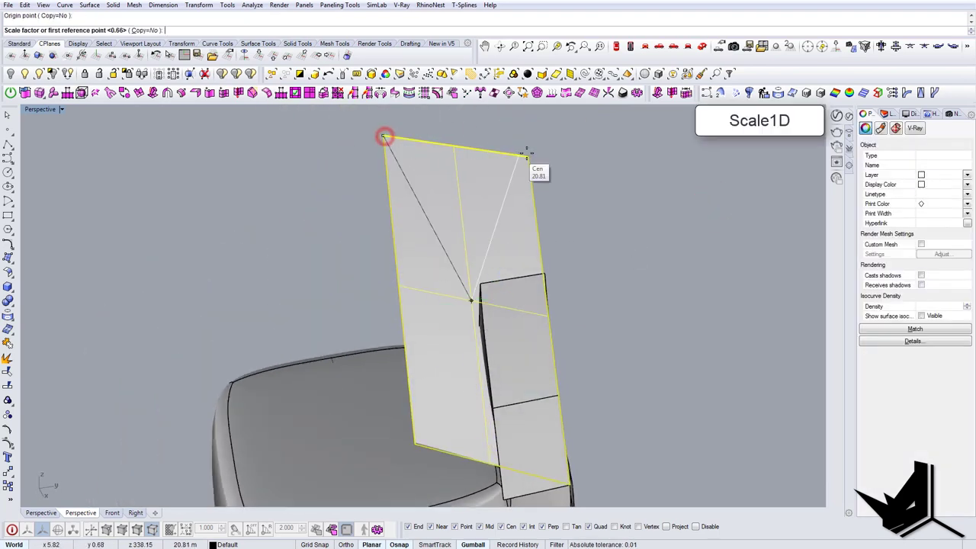
pyautogui.click(528, 156)
pyautogui.click(584, 170)
pyautogui.press('Escape')
# Lengthen the cutting surface past the fin's base with Scale1D by a factor of about 1.10
pyautogui.moveTo(534, 199); pyautogui.dragTo(529, 343, button='right')
pyautogui.click(526, 344)
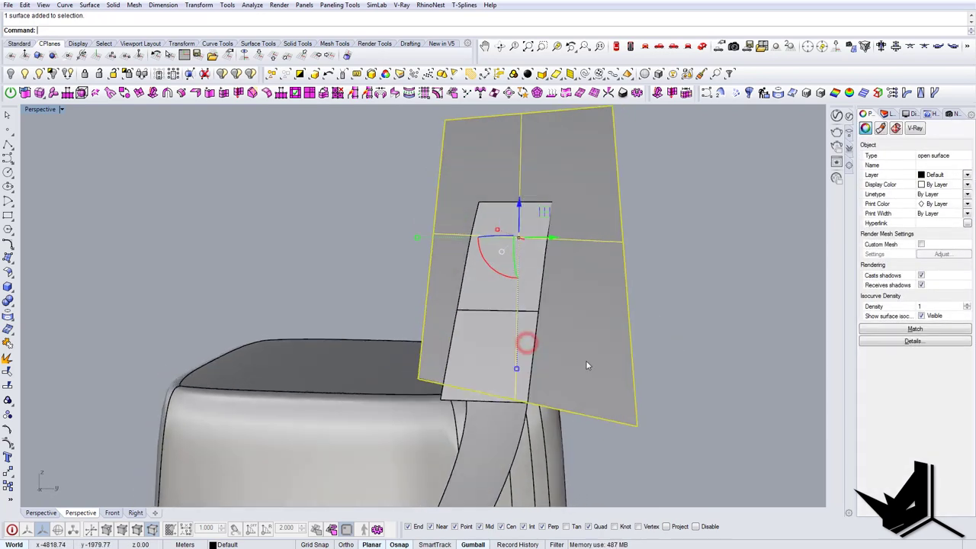
pyautogui.scroll(-5, 587, 364)
pyautogui.moveTo(577, 269); pyautogui.dragTo(610, 297, button='right')
pyautogui.press('Return')
pyautogui.click(587, 217)
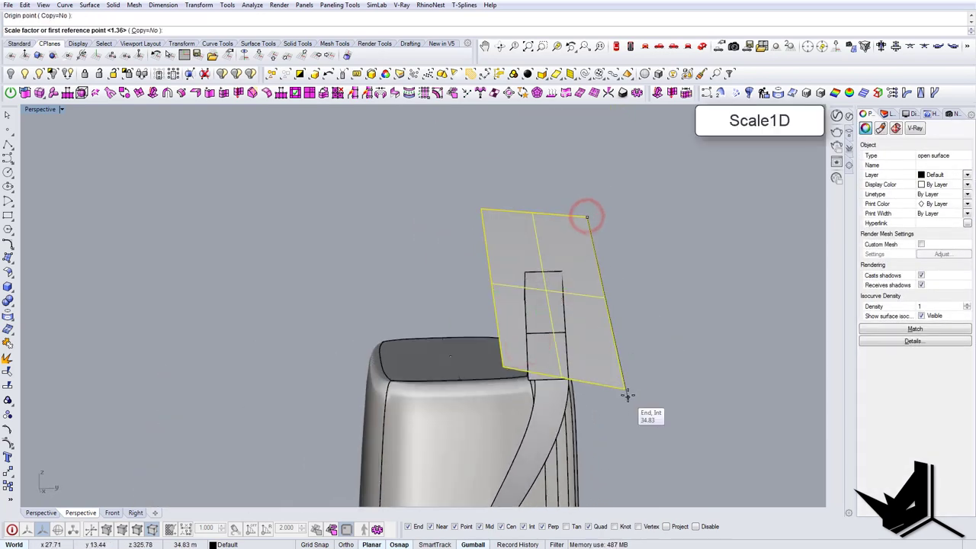
pyautogui.click(626, 392)
pyautogui.click(633, 409)
# Split the fin solid with the enlarged cutting surface using BooleanSplit and delete the cut-off piece
pyautogui.moveTo(634, 409); pyautogui.dragTo(492, 325, button='right')
pyautogui.write('BooleanSplit')
pyautogui.press('Return')
pyautogui.click(485, 318)
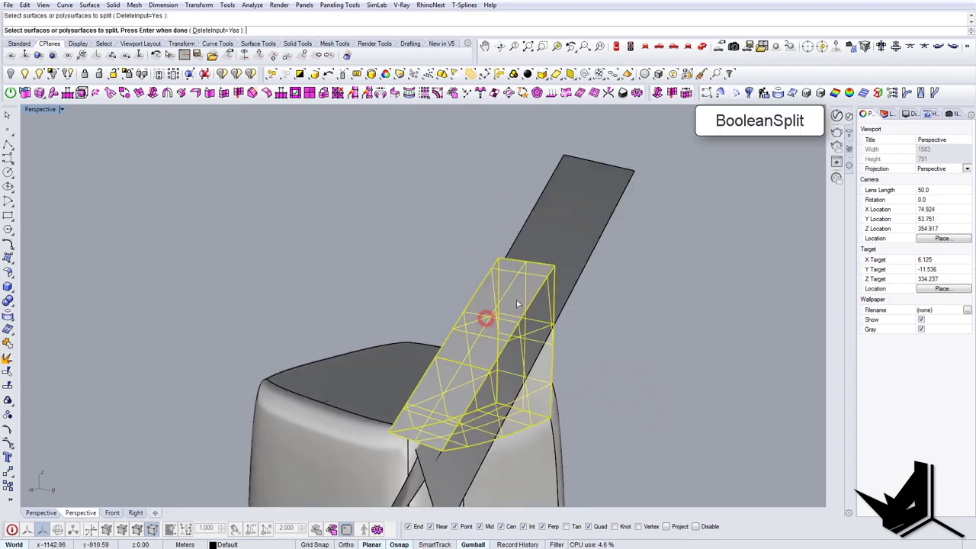
pyautogui.press('Return')
pyautogui.click(563, 240)
pyautogui.press('Return')
pyautogui.click(494, 279)
pyautogui.press('Delete')
# Compare the whole tower's proportions with the reference image
pyautogui.moveTo(517, 273); pyautogui.dragTo(414, 414, button='right')
pyautogui.scroll(-8, 514, 331)
pyautogui.scroll(-14, 463, 338)
pyautogui.scroll(5, 458, 390)
pyautogui.scroll(-5, 450, 377)
pyautogui.scroll(6, 396, 386)
pyautogui.scroll(-4, 414, 399)
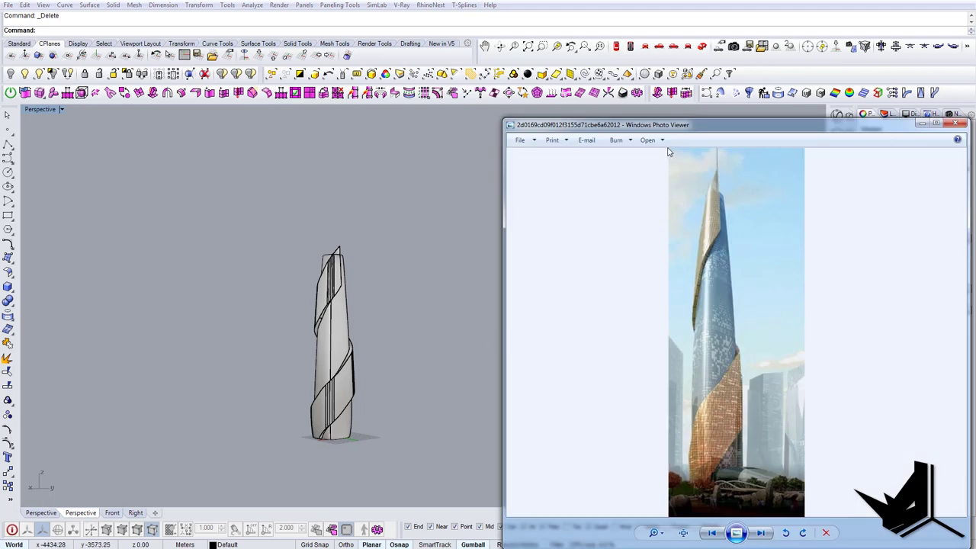
pyautogui.moveTo(687, 120); pyautogui.dragTo(599, 109)
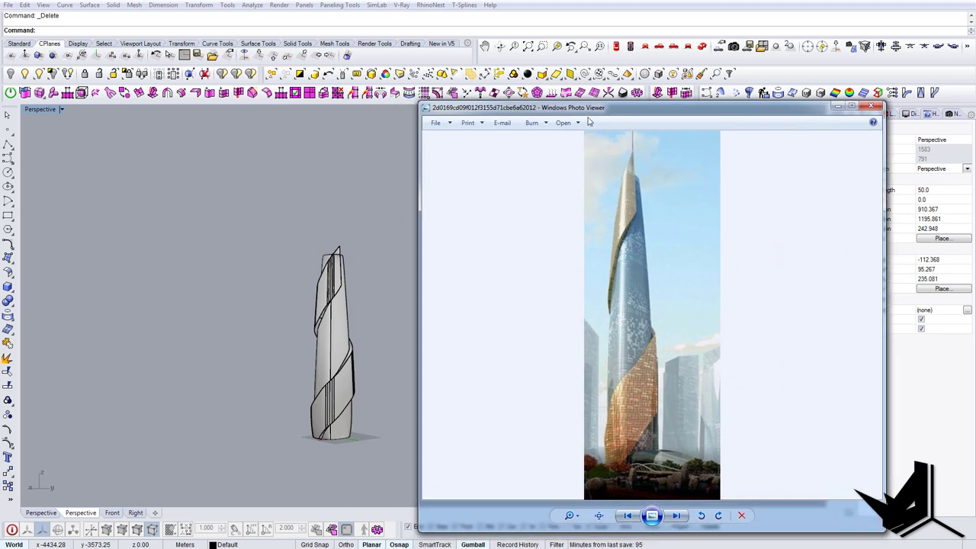
# Stretch the whole tower vertically from its base with Scale1D in the Right view
pyautogui.click(257, 353)
pyautogui.moveTo(267, 193); pyautogui.dragTo(452, 467)
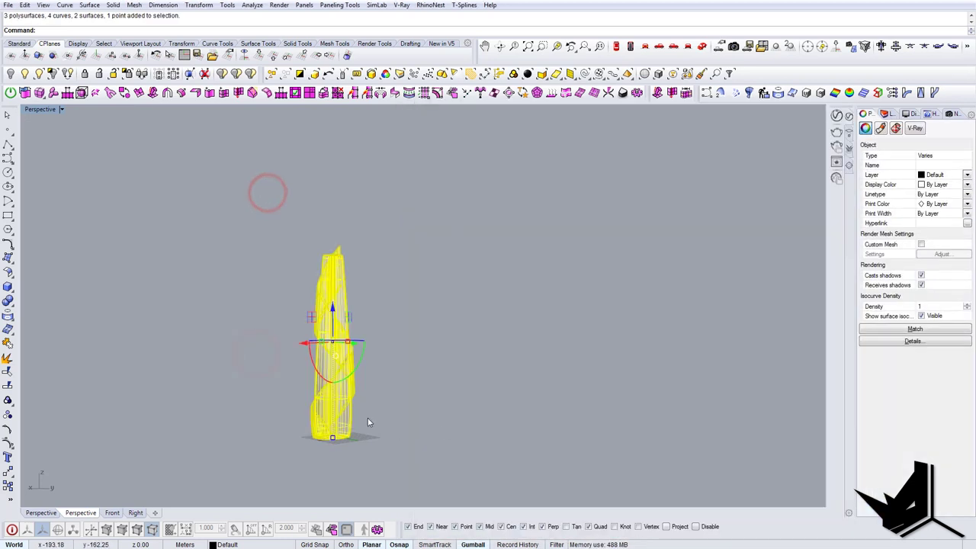
pyautogui.click(659, 46)
pyautogui.write('Scale1D')
pyautogui.press('Return')
pyautogui.scroll(6, 362, 451)
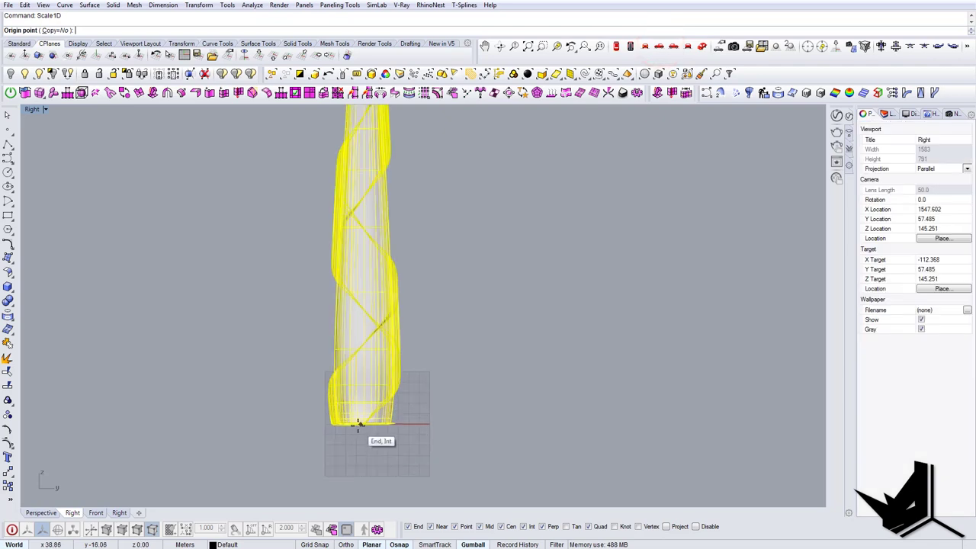
pyautogui.click(358, 425)
pyautogui.scroll(-3, 355, 470)
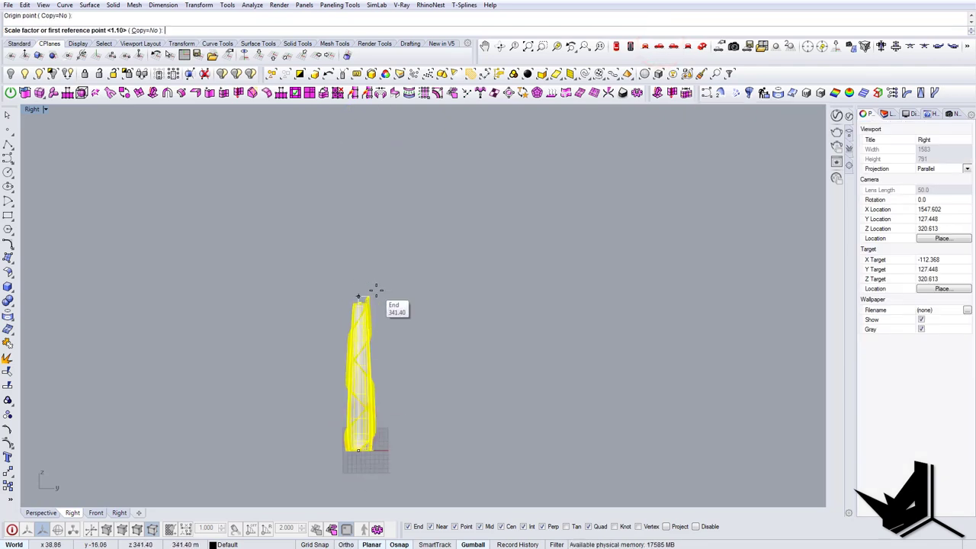
pyautogui.click(372, 292)
pyautogui.click(396, 258)
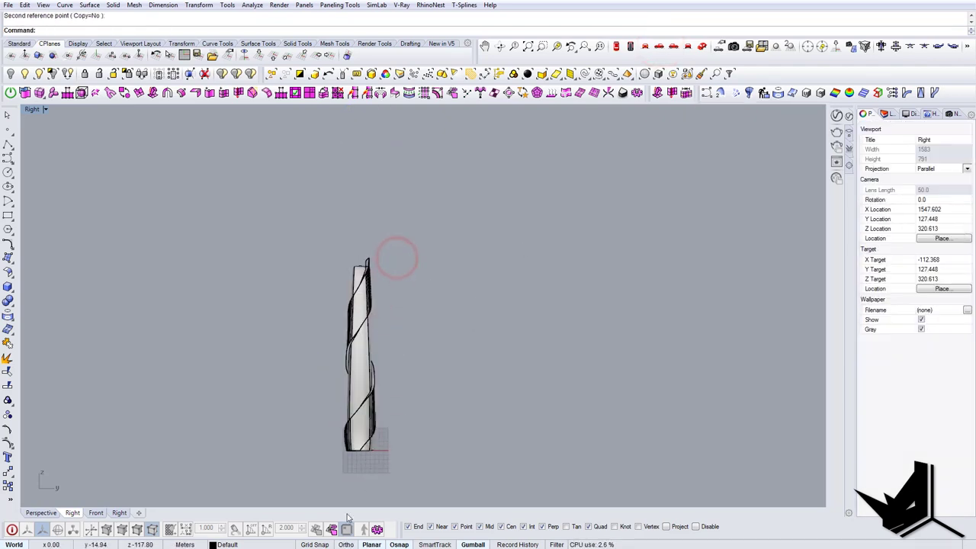
# Compare the stretched tower with the reference image in the Perspective view
pyautogui.hotkey('alt', 'Tab')
pyautogui.moveTo(342, 372); pyautogui.dragTo(296, 378, button='right')
pyautogui.click(702, 46)
pyautogui.moveTo(524, 247); pyautogui.dragTo(390, 303, button='right')
pyautogui.hotkey('alt', 'Tab')
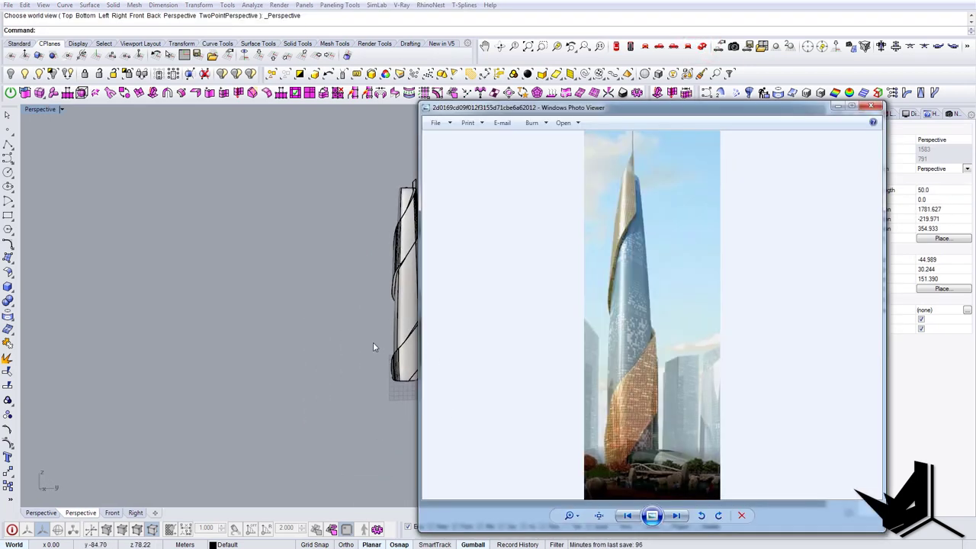
pyautogui.moveTo(638, 112); pyautogui.dragTo(788, 95)
pyautogui.moveTo(468, 297); pyautogui.dragTo(360, 277, button='right')
pyautogui.scroll(6, 413, 279)
pyautogui.moveTo(419, 309); pyautogui.dragTo(474, 341, button='right')
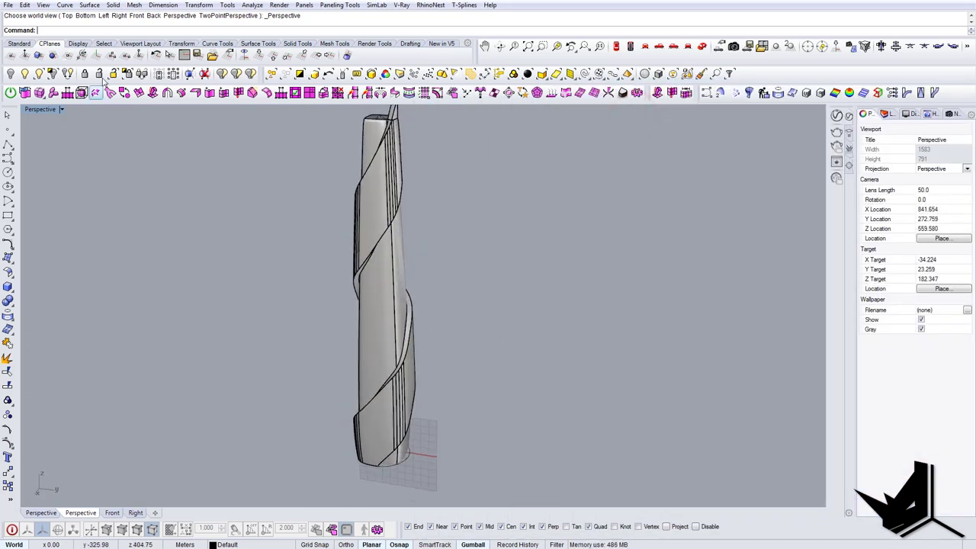
# Set the construction plane to World Top
pyautogui.click(259, 58)
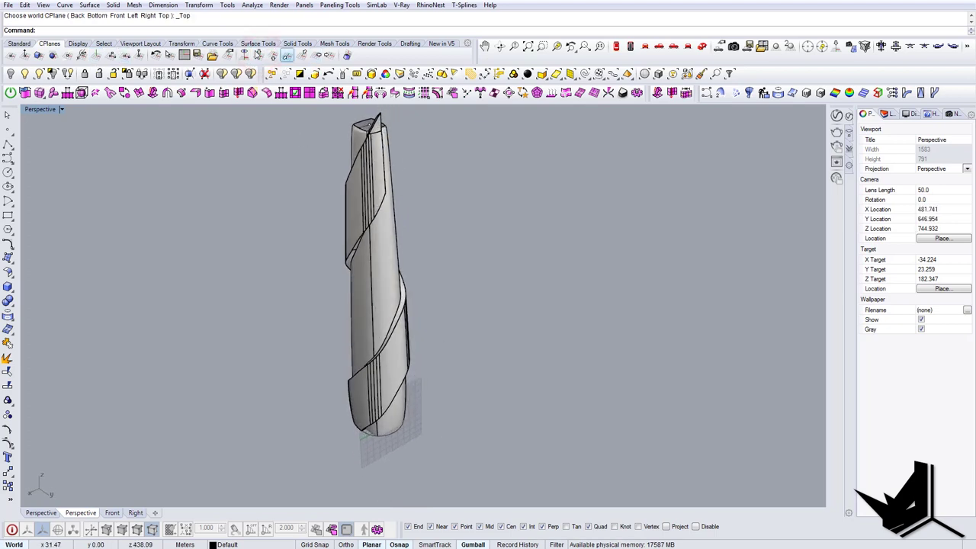
pyautogui.moveTo(464, 283); pyautogui.dragTo(460, 349, button='right')
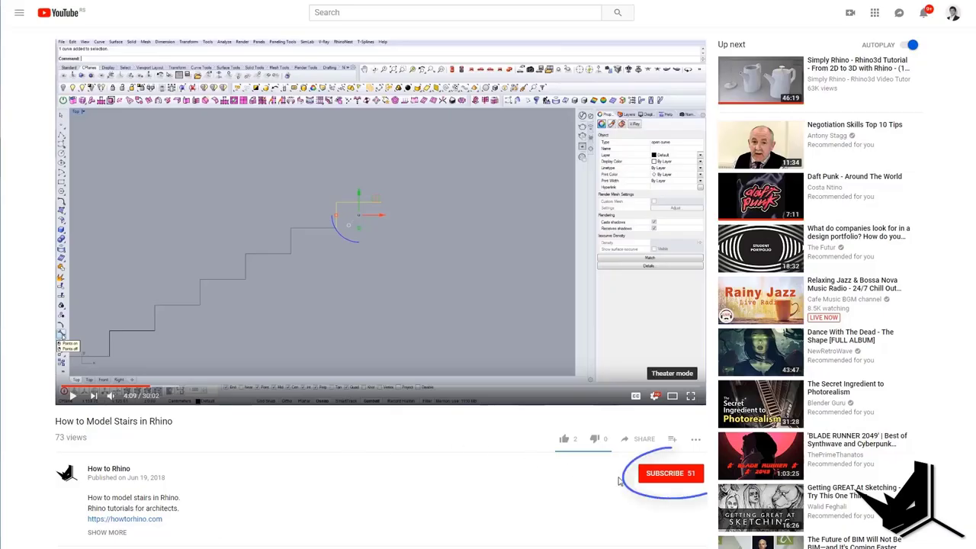
# Switch to YouTube and subscribe to the How to Rhino channel
pyautogui.click(681, 477)
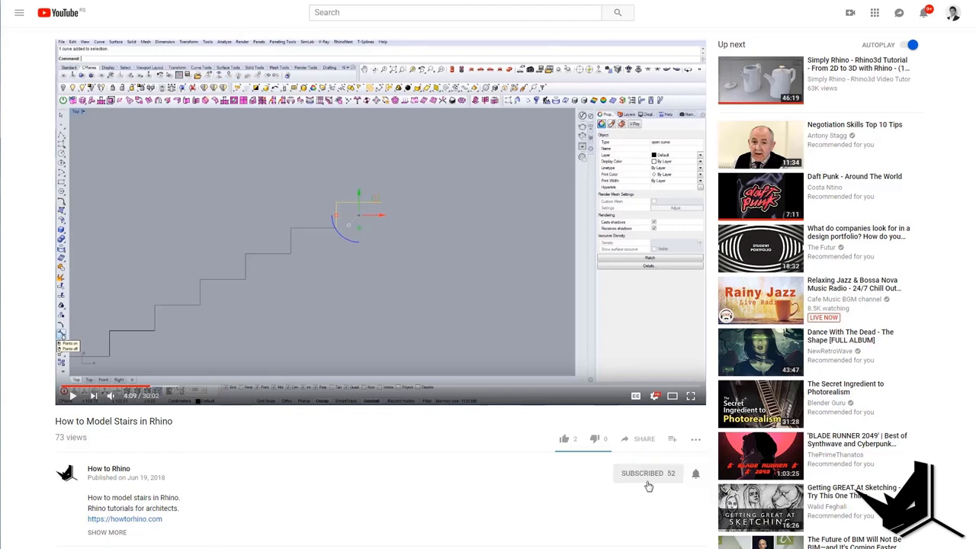